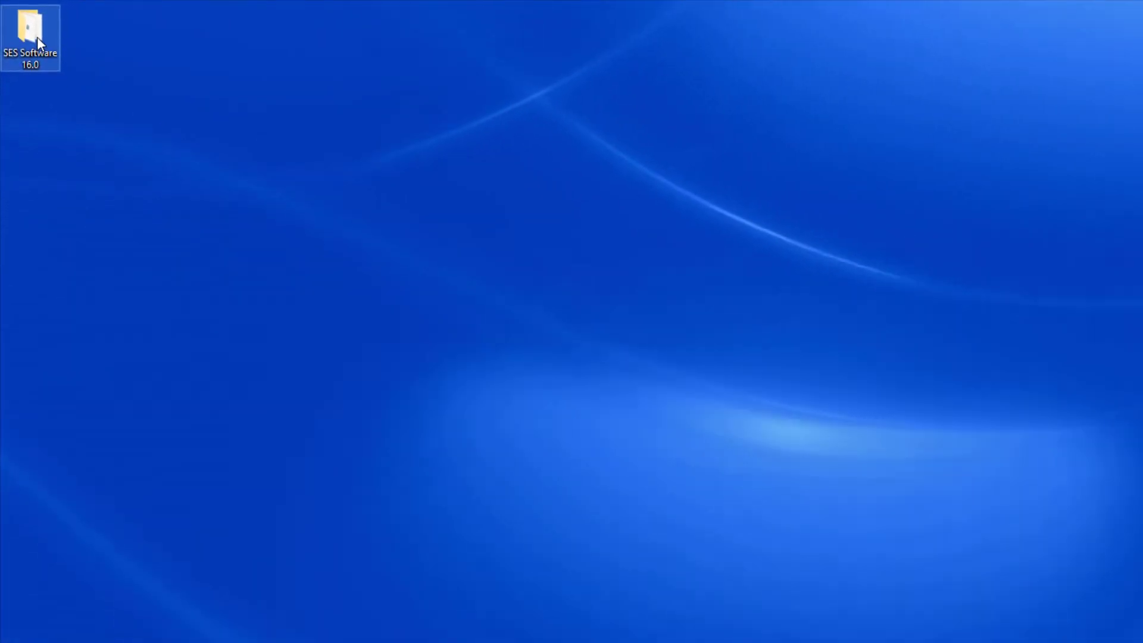
- Launch RowCAD from the ROWCAD shortcut in the SES Software 16.0 Tools folder
{"action": "double_click", "coordinate": [35, 35]}
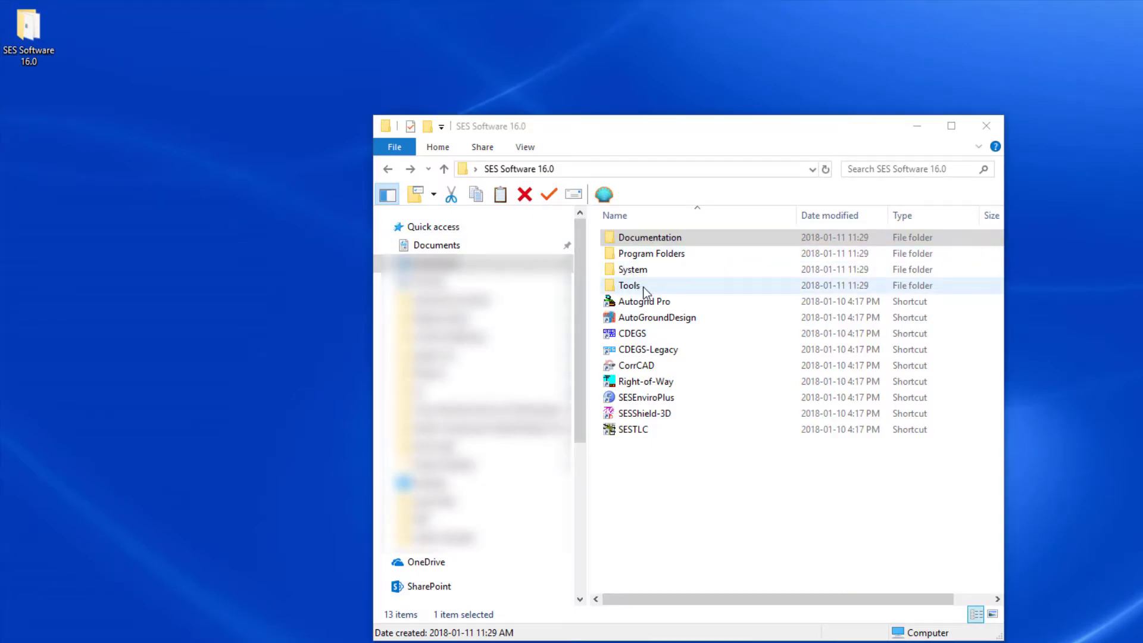
{"action": "double_click", "coordinate": [629, 286]}
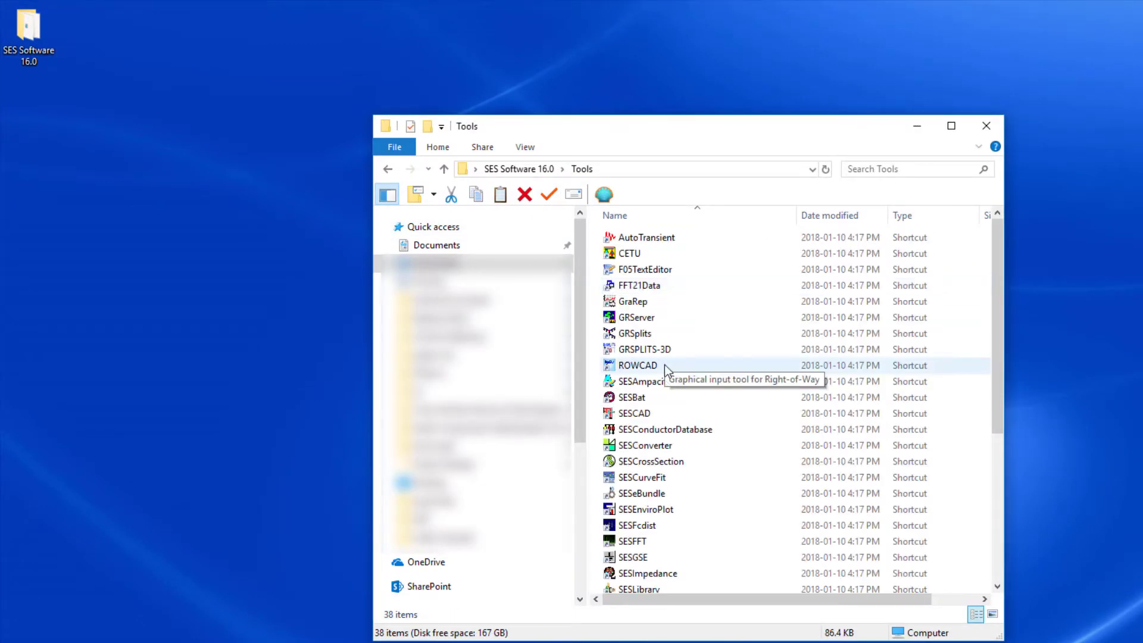
{"action": "double_click", "coordinate": [664, 365]}
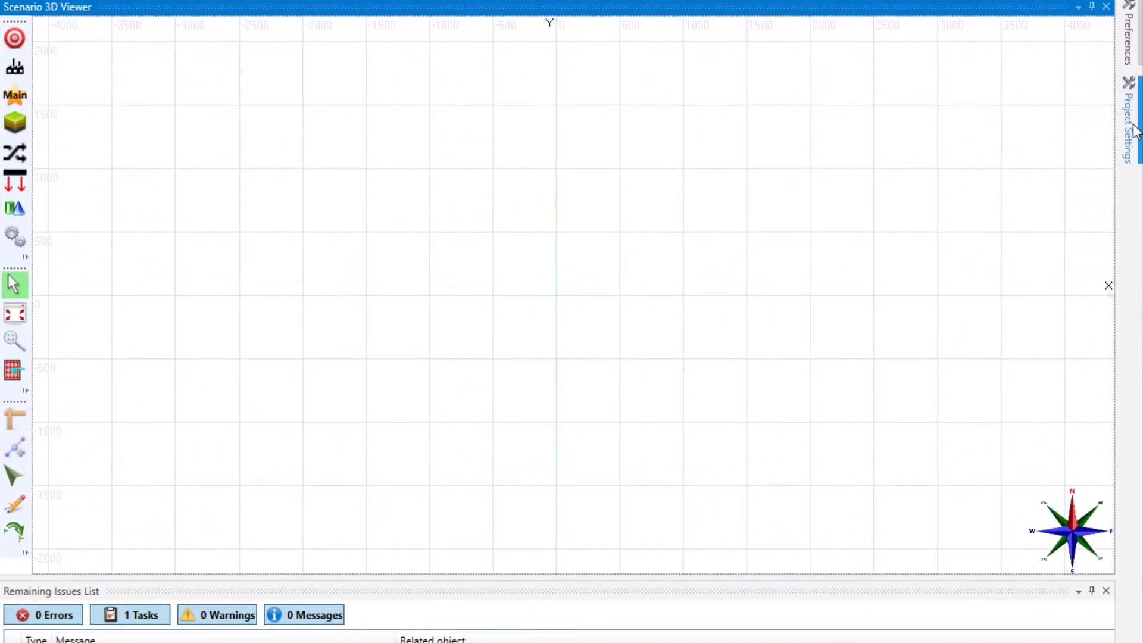
{"action": "left_click", "coordinate": [1134, 131]}
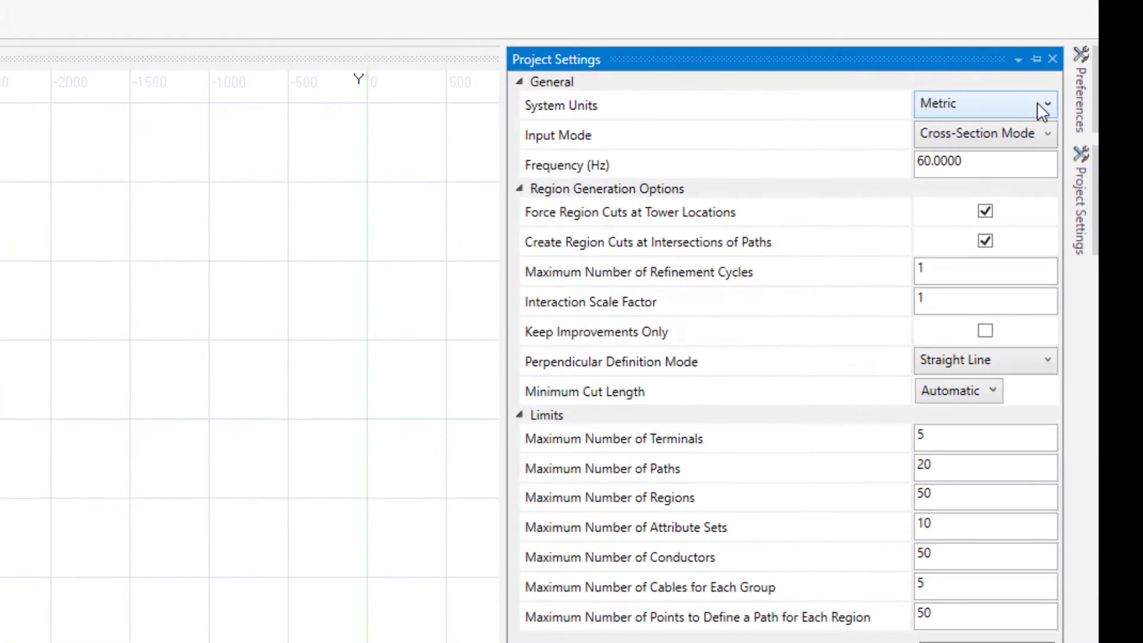
{"action": "left_click", "coordinate": [1041, 111]}
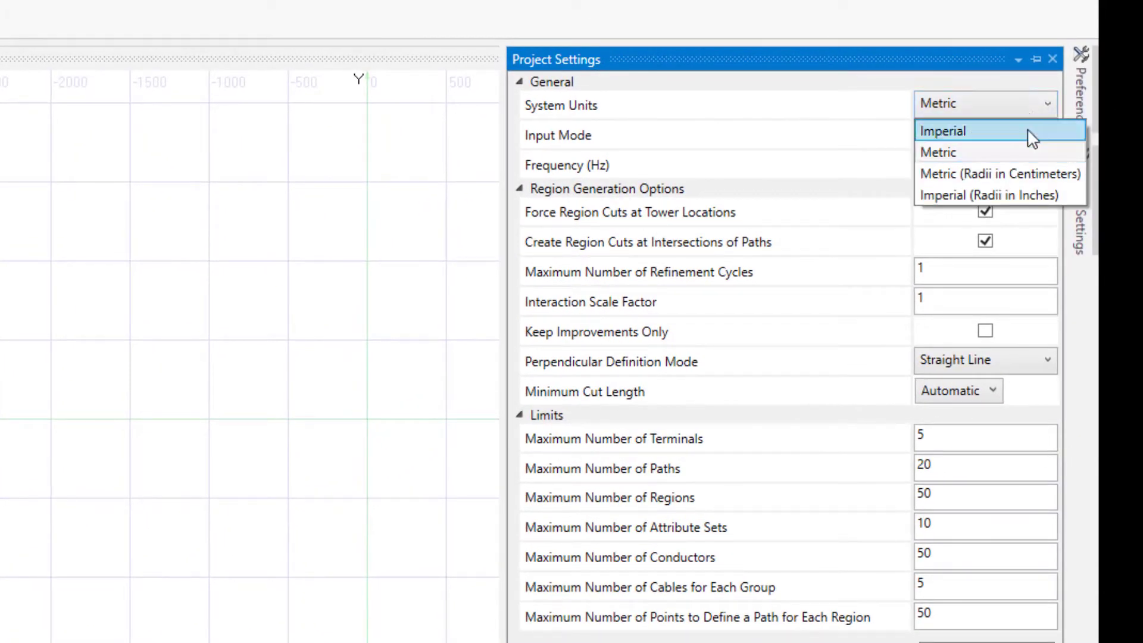
{"action": "left_click", "coordinate": [1032, 160]}
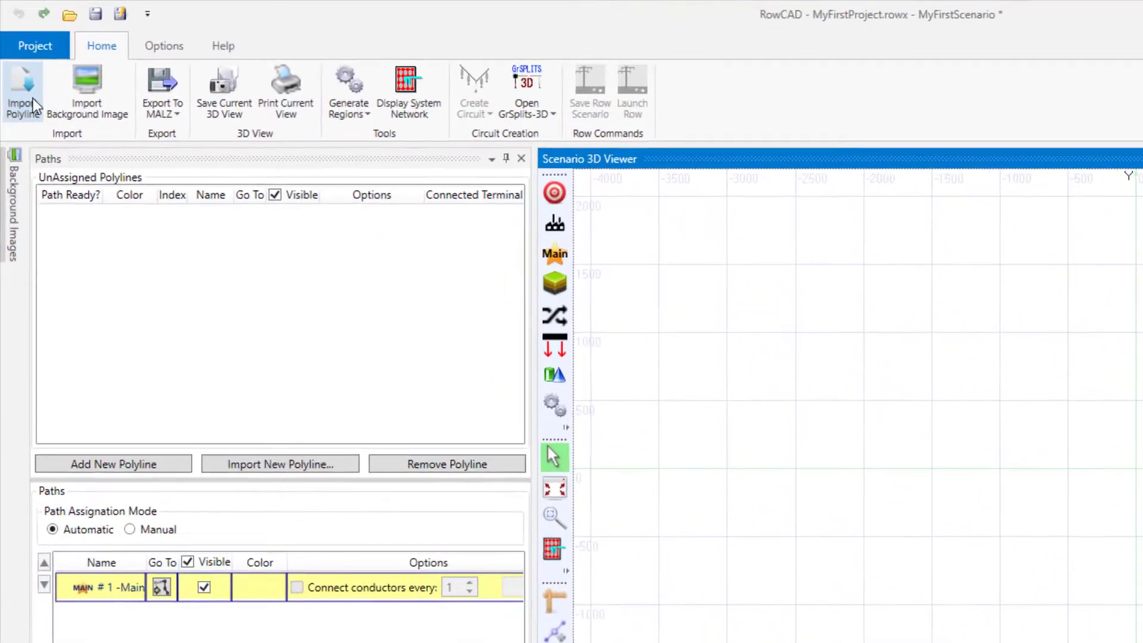
- Import the mz_pipeline.f05 route as polyline pipeline1
{"action": "left_click", "coordinate": [33, 103]}
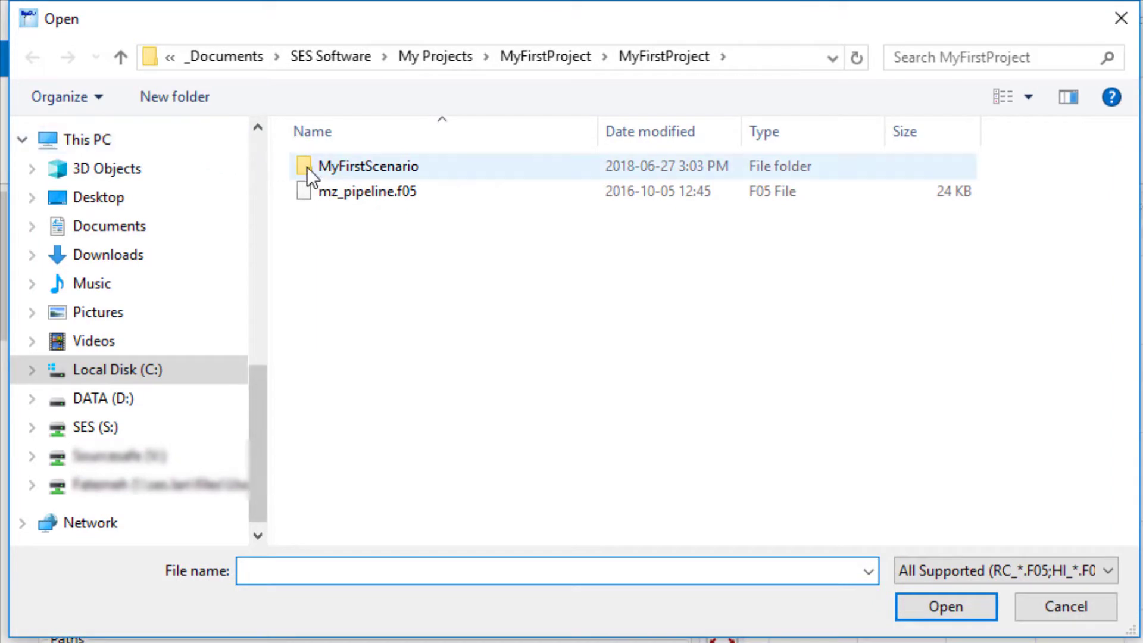
{"action": "left_click", "coordinate": [364, 194]}
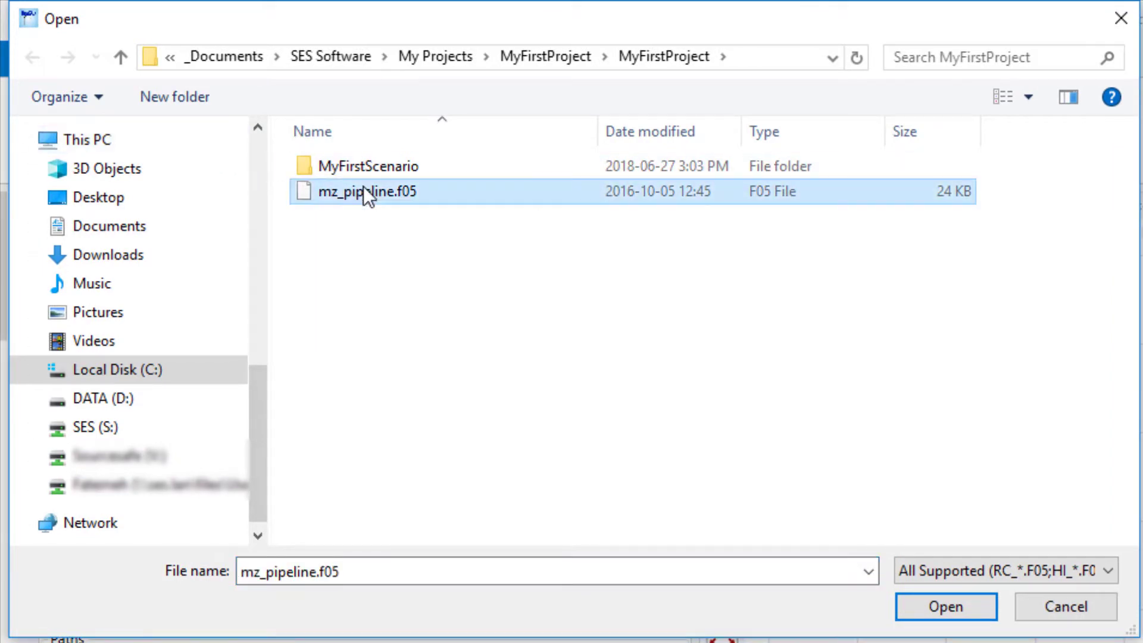
{"action": "left_click", "coordinate": [923, 611]}
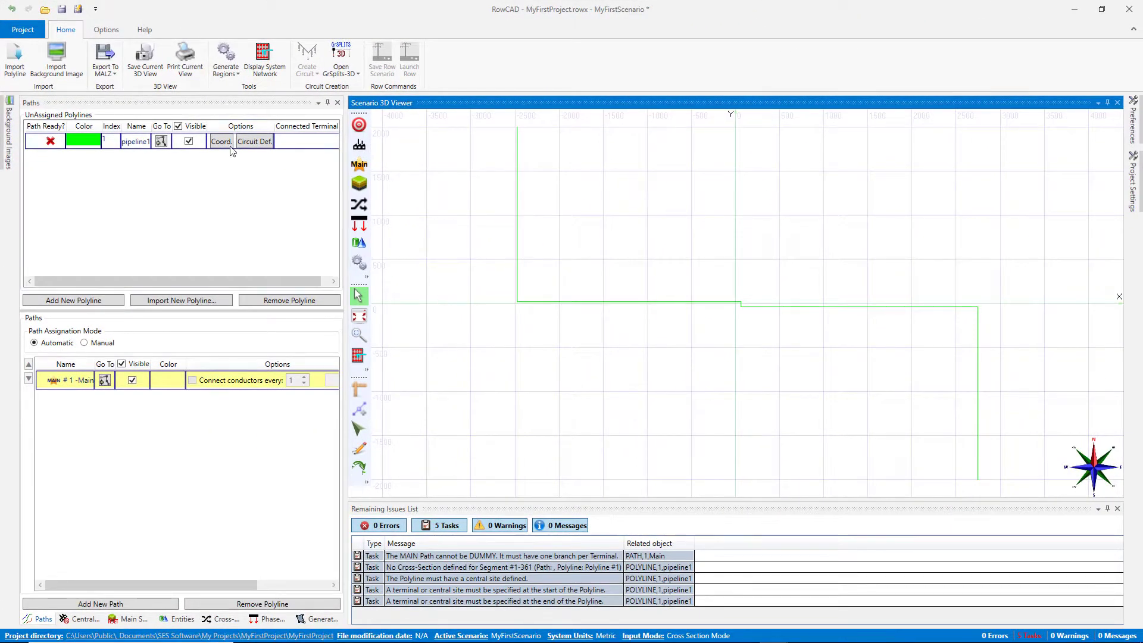
- Recolor pipeline1 from green to blue
{"action": "left_click", "coordinate": [77, 146]}
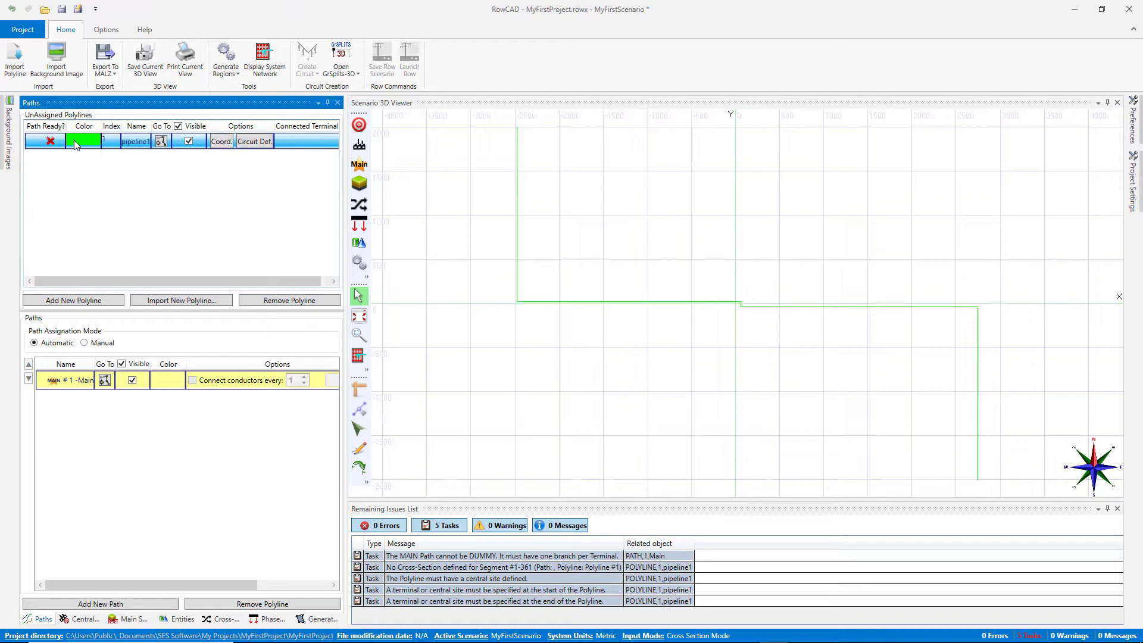
{"action": "left_click_drag", "start_coordinate": [311, 167], "coordinate": [310, 223]}
{"action": "left_click", "coordinate": [395, 301]}
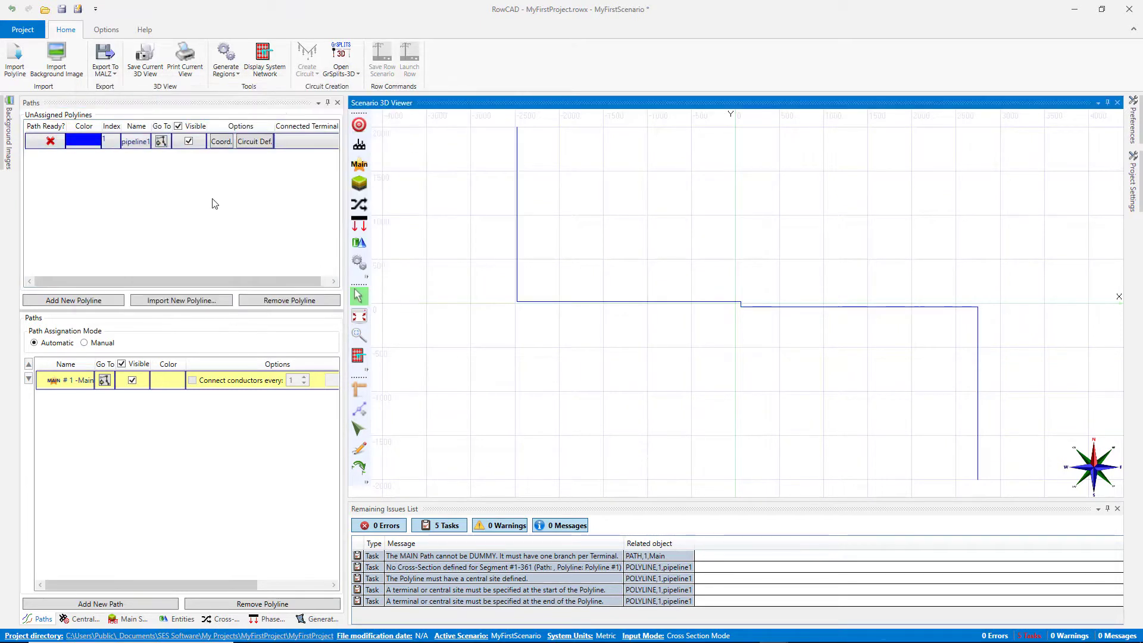
{"action": "left_click", "coordinate": [141, 142]}
- Add a second polyline and paste in its coordinates along Y 0 from X -6000 to 6000 m
{"action": "left_click", "coordinate": [188, 183]}
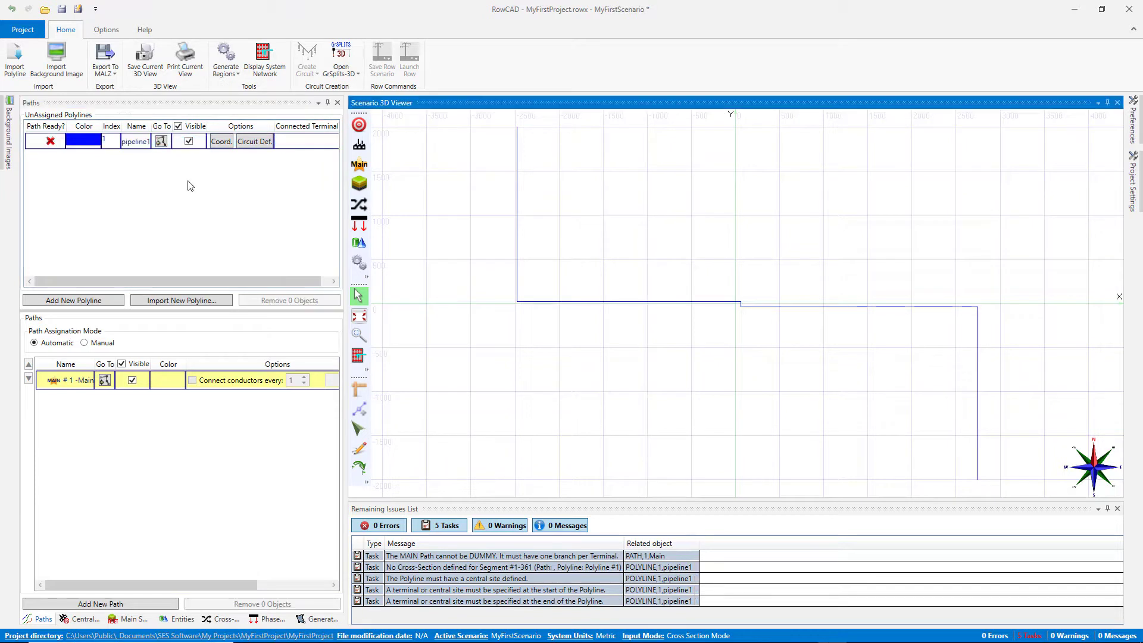
{"action": "left_click", "coordinate": [100, 301]}
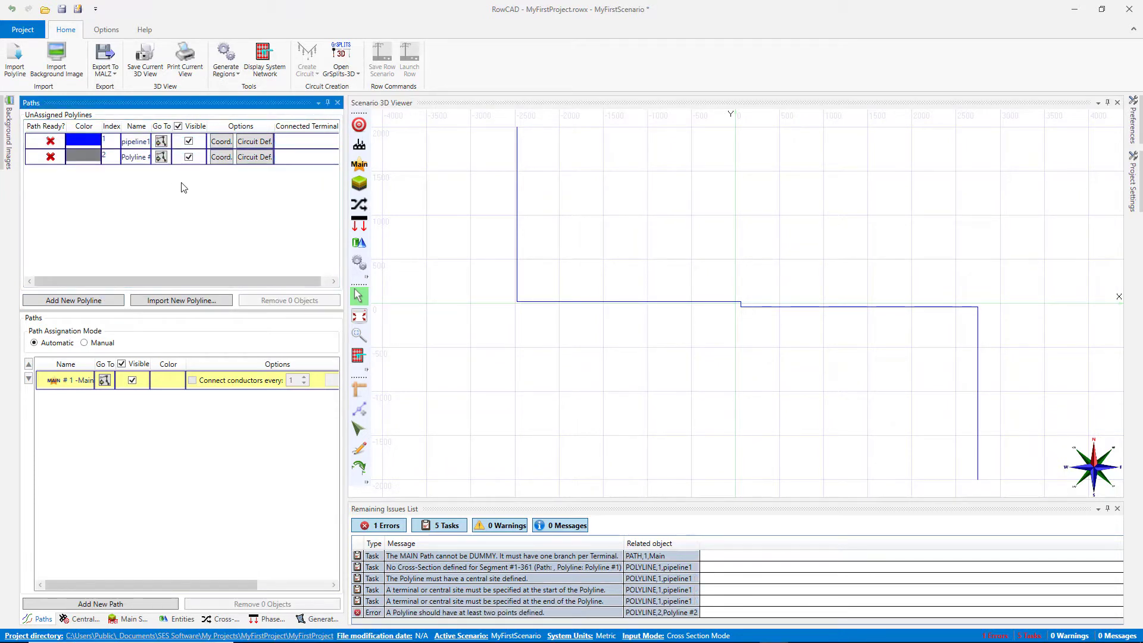
{"action": "left_click", "coordinate": [214, 160]}
{"action": "left_click", "coordinate": [215, 160]}
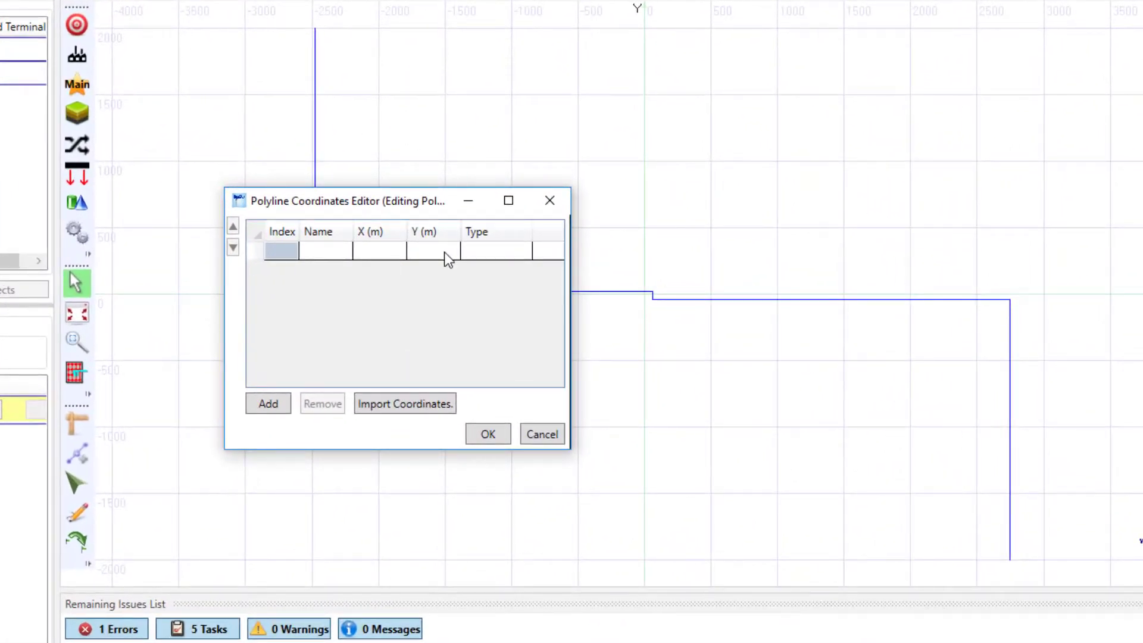
{"action": "left_click", "coordinate": [381, 251]}
{"action": "key", "text": "ctrl+v"}
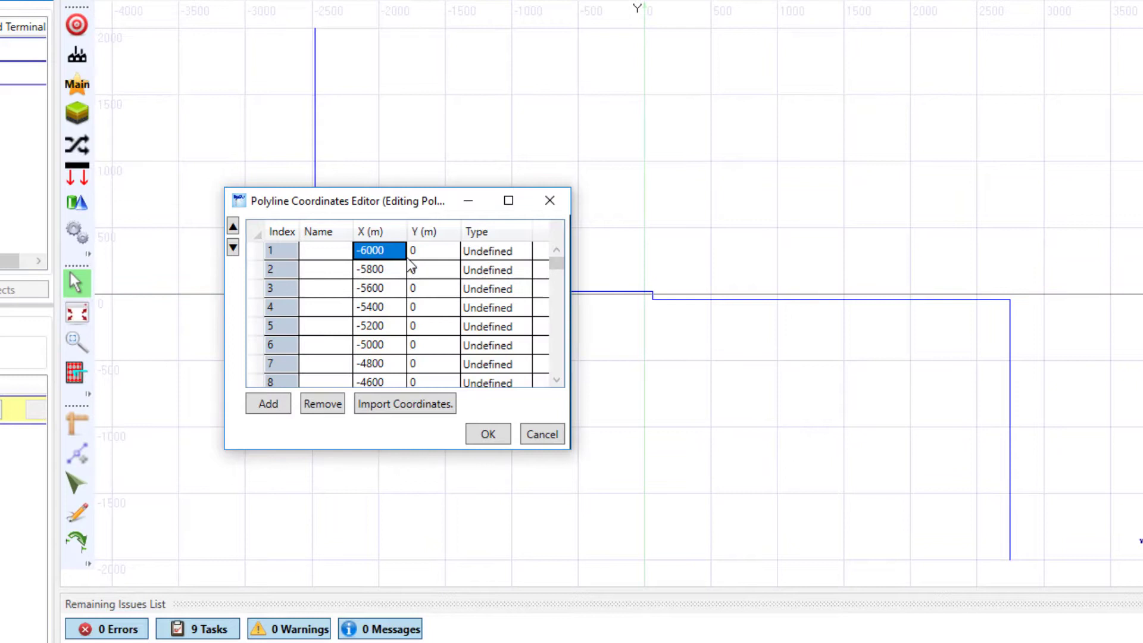
- Set all 61 points of the second polyline to type Tower and confirm
{"action": "left_click", "coordinate": [510, 252]}
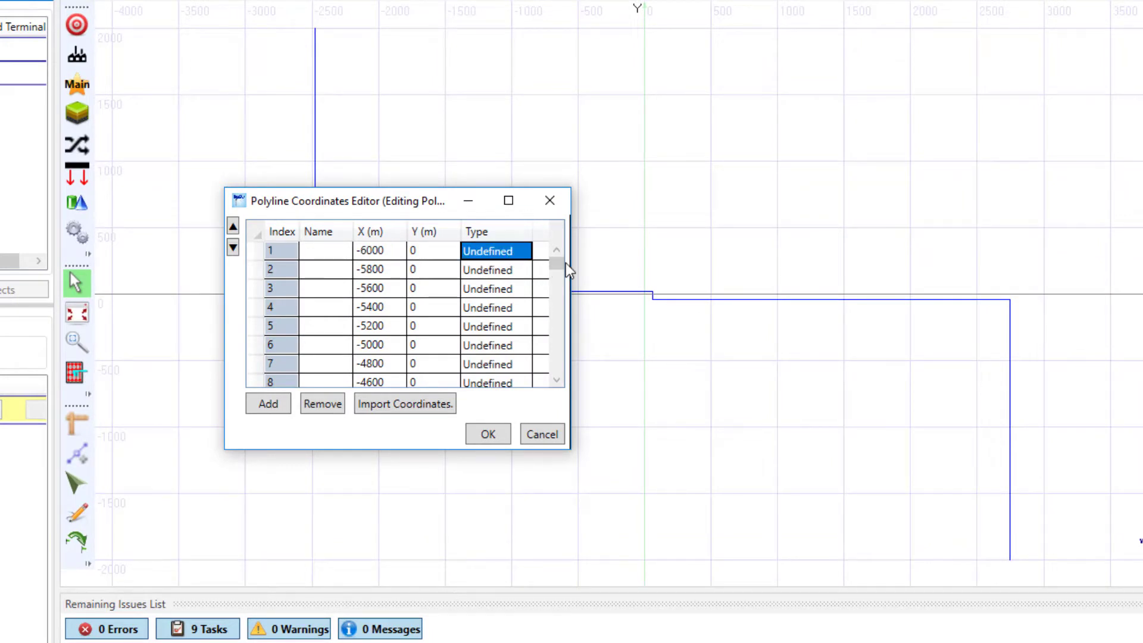
{"action": "left_click_drag", "start_coordinate": [559, 265], "coordinate": [549, 386]}
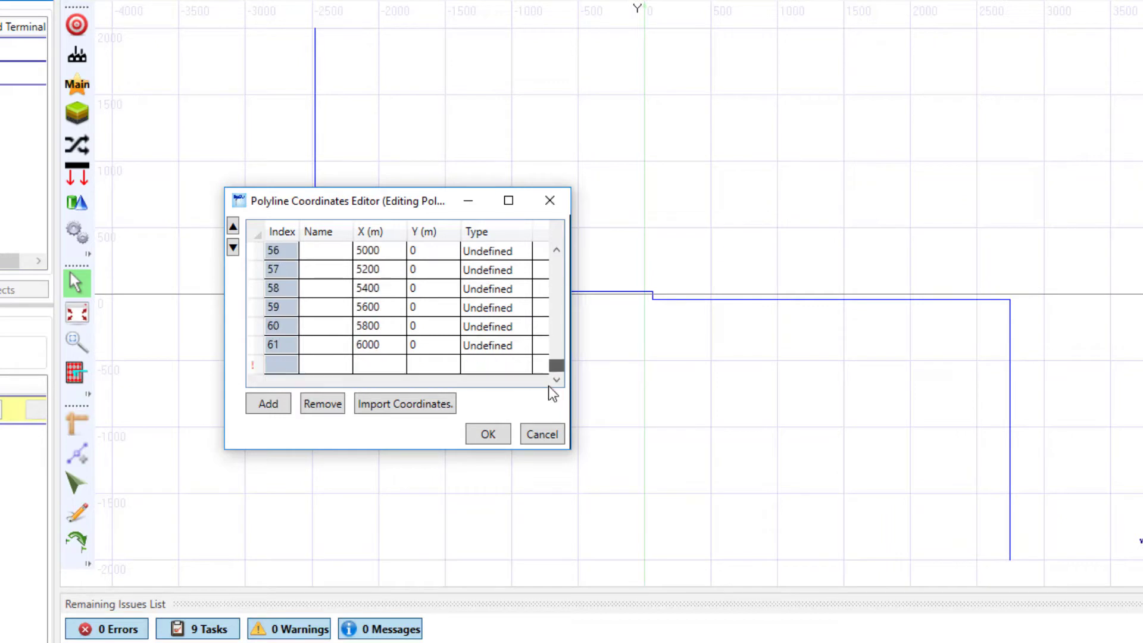
{"action": "left_click", "coordinate": [502, 341], "text": "shift"}
{"action": "left_click", "coordinate": [507, 345]}
{"action": "left_click", "coordinate": [512, 349]}
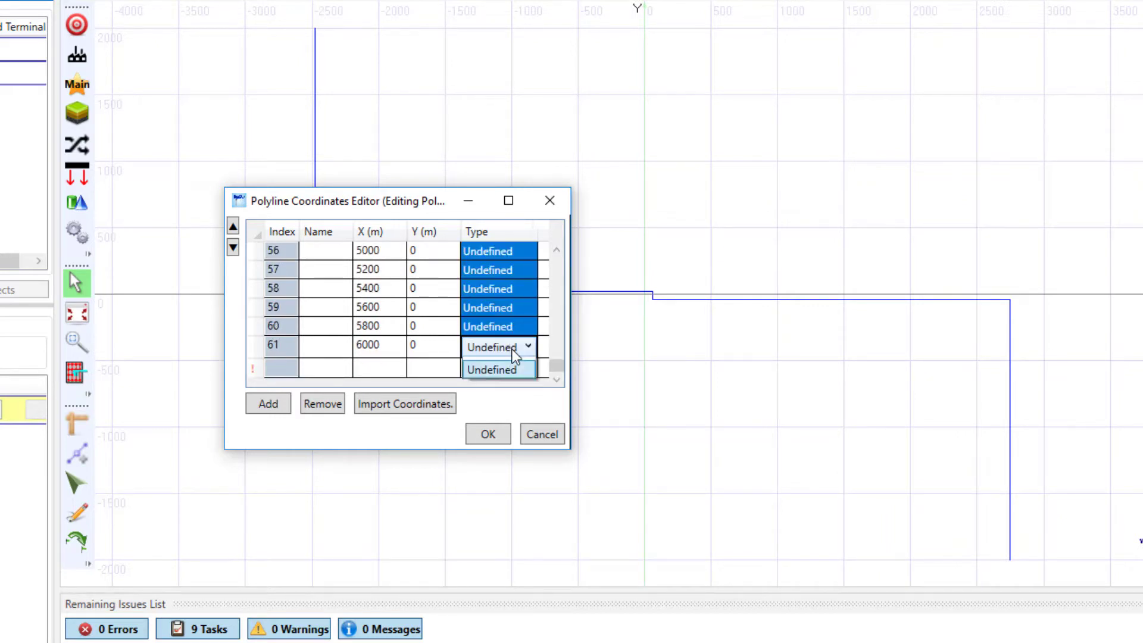
{"action": "left_click", "coordinate": [514, 368]}
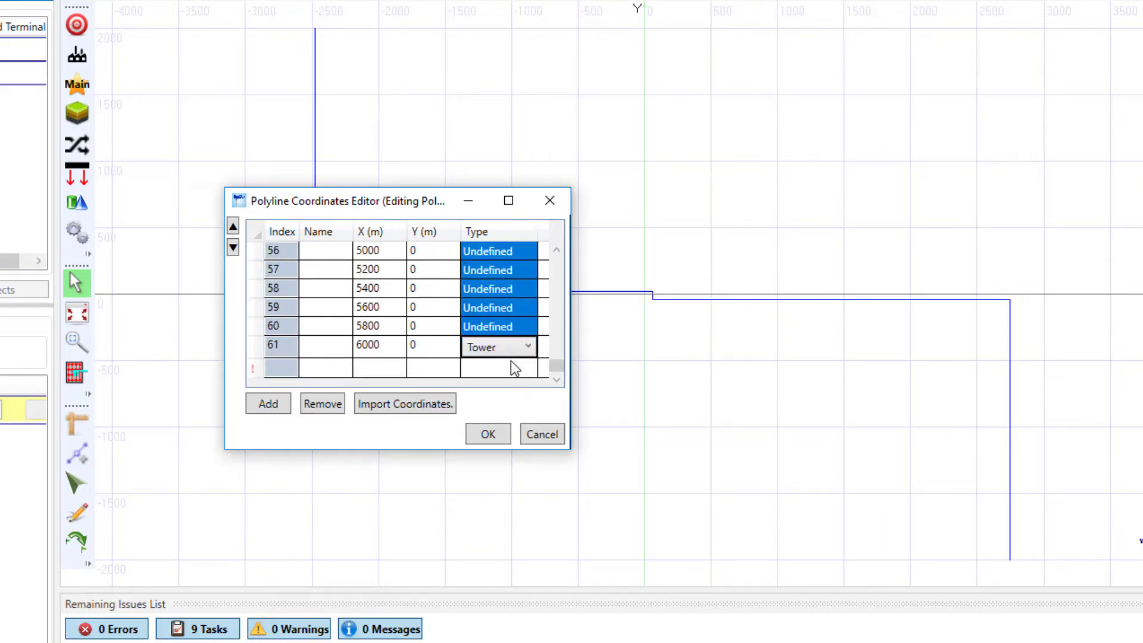
{"action": "left_click", "coordinate": [510, 362]}
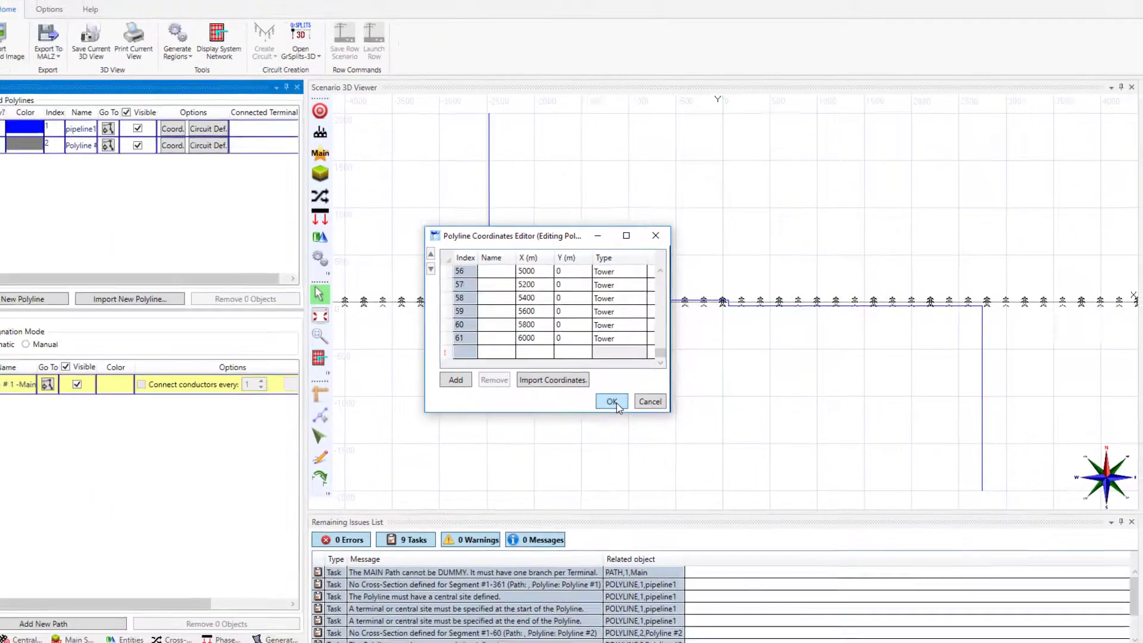
{"action": "left_click", "coordinate": [497, 433]}
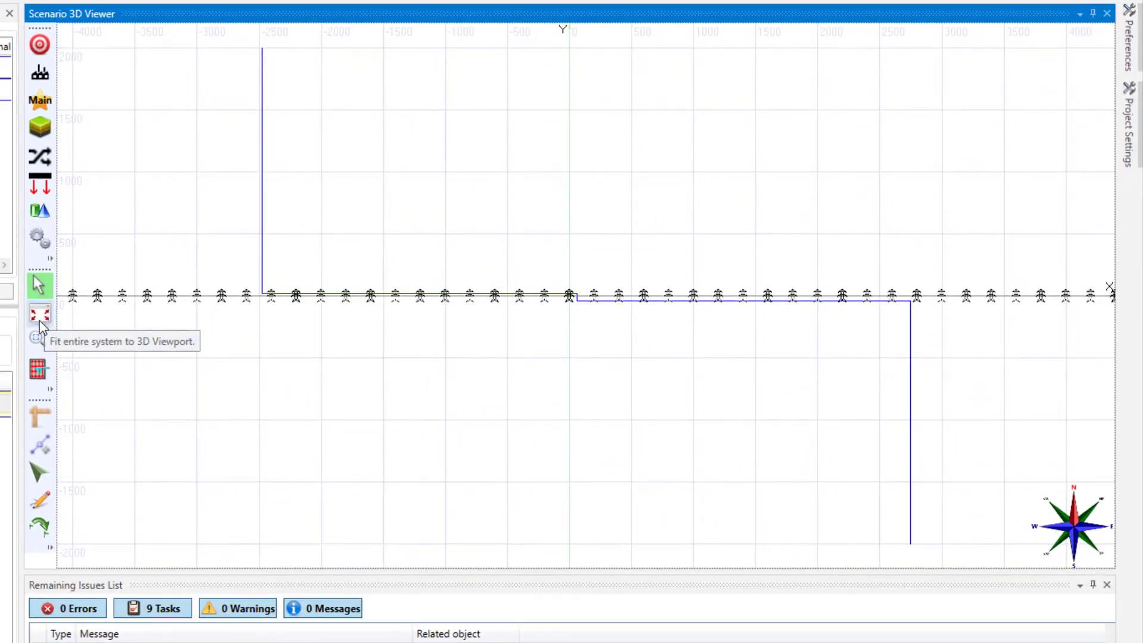
{"action": "left_click", "coordinate": [40, 320]}
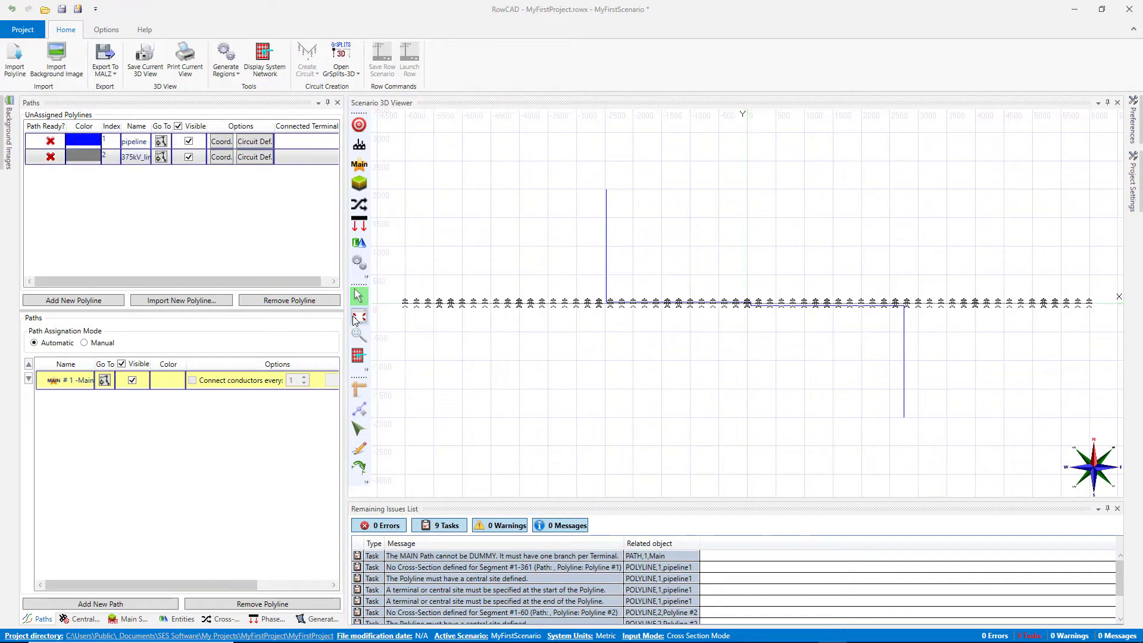
- Add a third polyline named 69kV_line
{"action": "left_click", "coordinate": [106, 305]}
{"action": "left_click", "coordinate": [133, 173]}
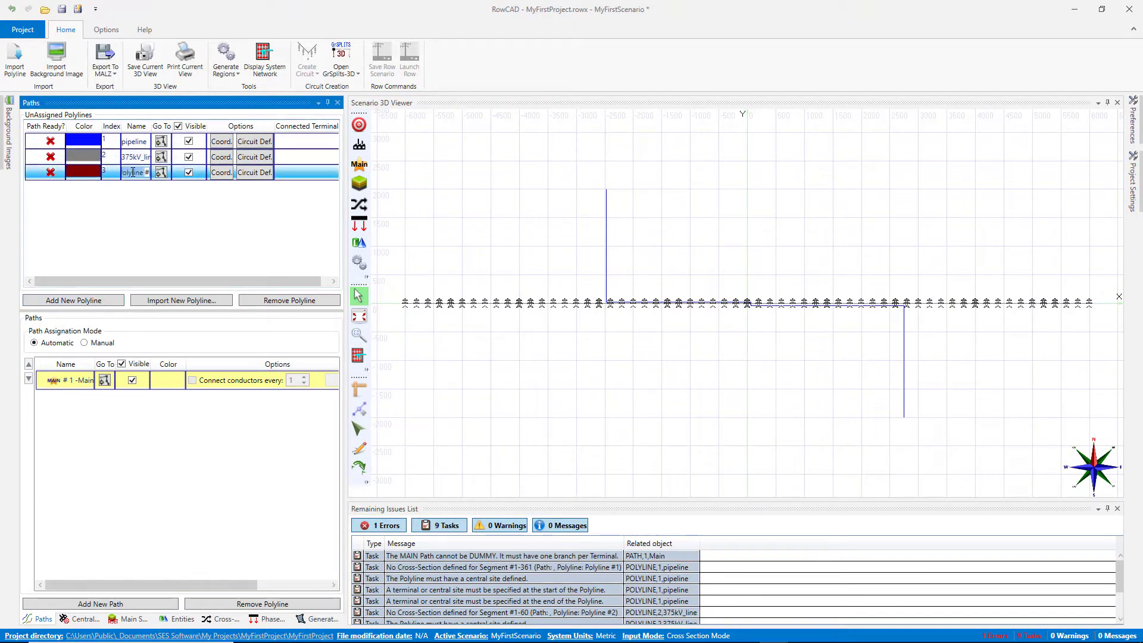
{"action": "key", "text": "BackSpace"}
{"action": "type", "text": "69kV_line"}
{"action": "left_click", "coordinate": [221, 173]}
- Give 69kV_line four points, starting at (100, 550) m and reaching X 2600 m at Y 50
{"action": "left_click", "coordinate": [554, 275]}
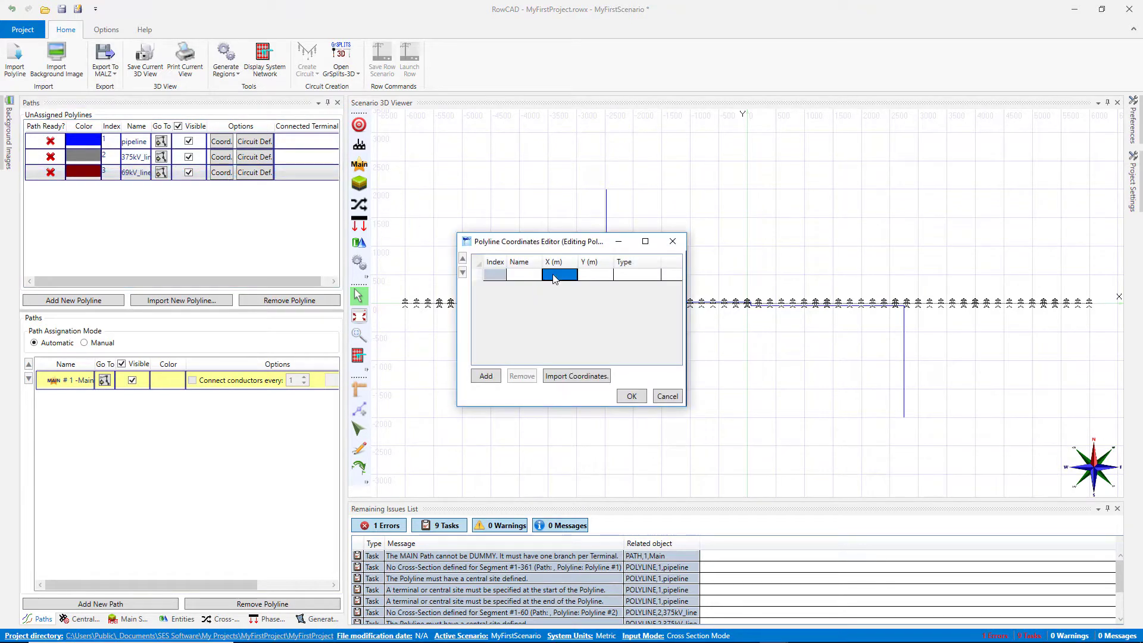
{"action": "type", "text": "100"}
{"action": "left_click", "coordinate": [598, 277]}
{"action": "type", "text": "550"}
{"action": "left_click", "coordinate": [487, 376]}
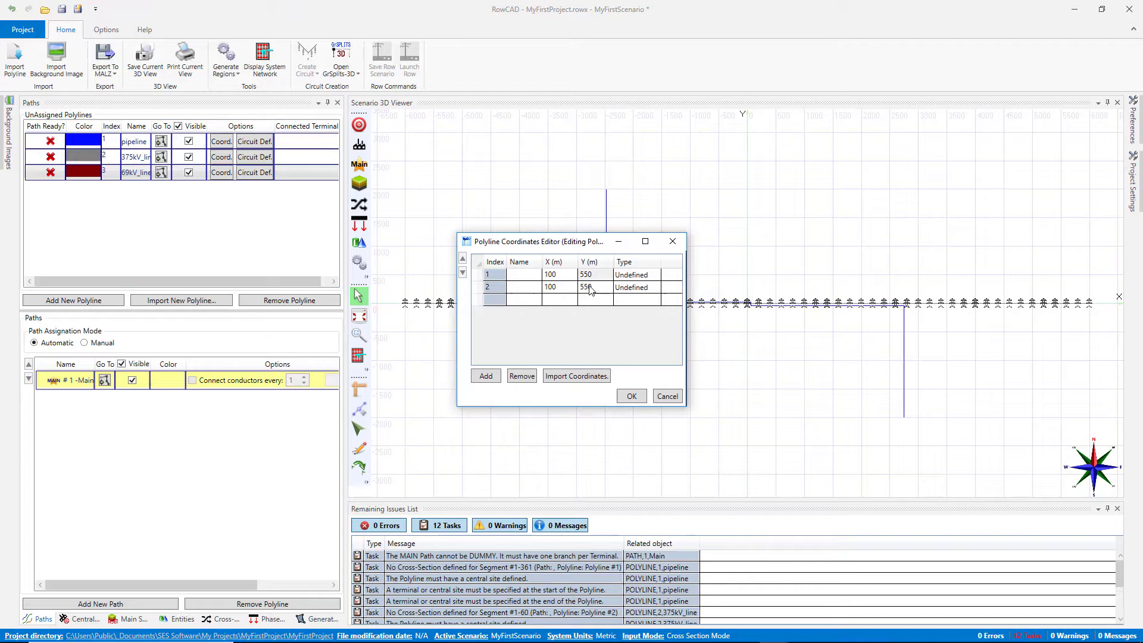
{"action": "left_click", "coordinate": [590, 287]}
{"action": "type", "text": "50"}
{"action": "left_click", "coordinate": [547, 300]}
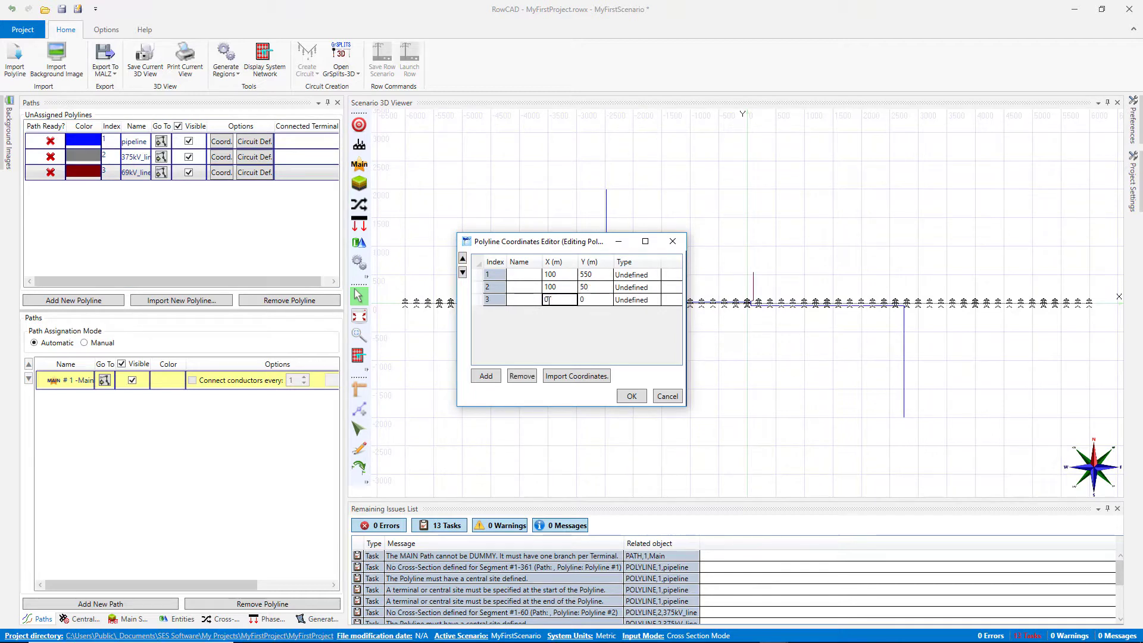
{"action": "type", "text": "2600"}
{"action": "left_click", "coordinate": [590, 301]}
{"action": "type", "text": "50"}
{"action": "left_click", "coordinate": [487, 376]}
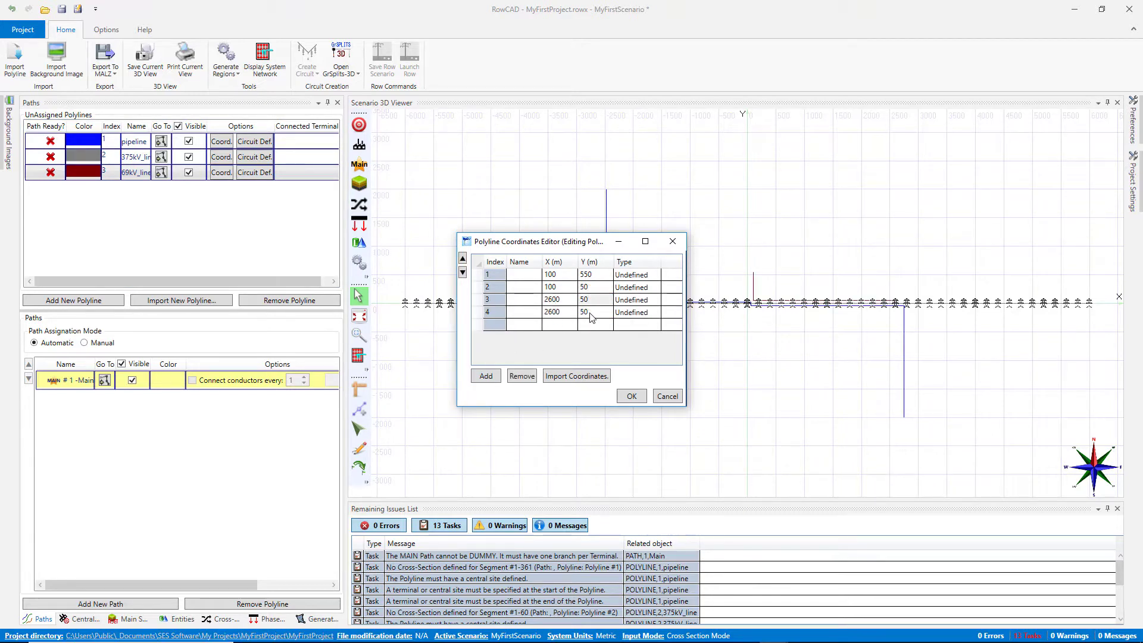
{"action": "left_click", "coordinate": [591, 312]}
{"action": "left_click", "coordinate": [632, 396]}
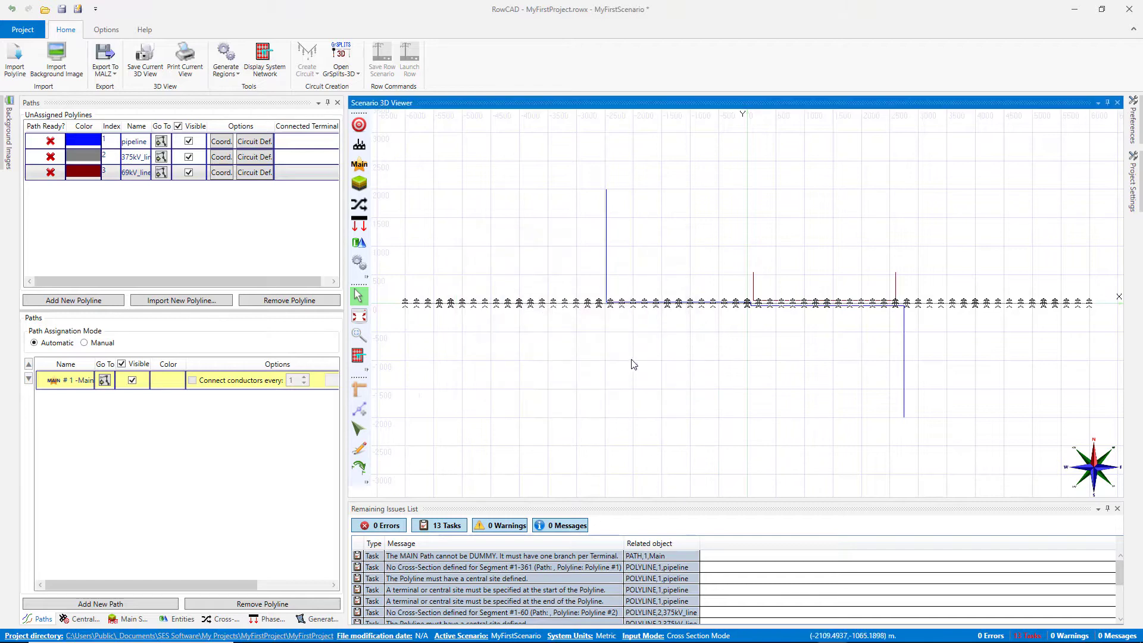
- Break 69kV_line at least every 100 m, inserting 32 points, then close the break tool
{"action": "mouse_move", "coordinate": [753, 284]}
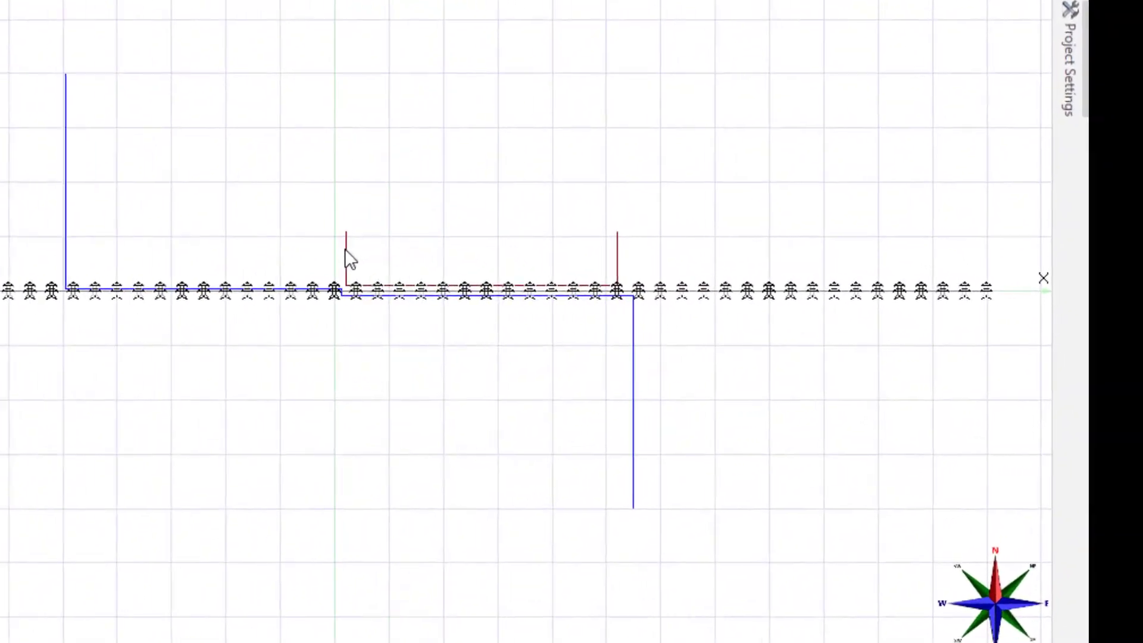
{"action": "right_click", "coordinate": [640, 272]}
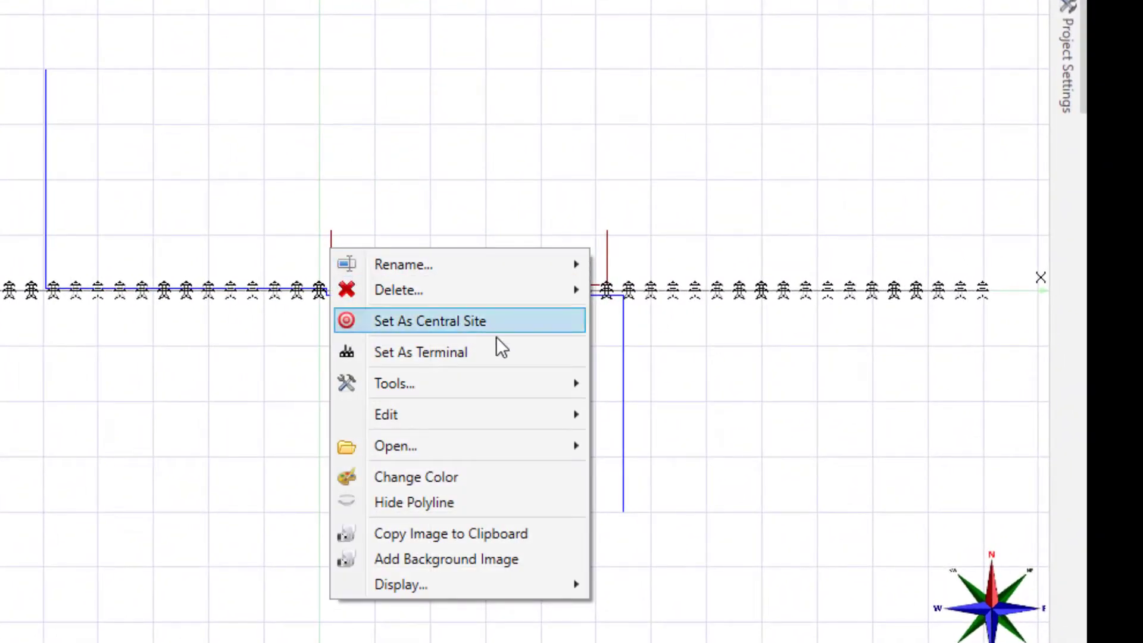
{"action": "mouse_move", "coordinate": [559, 387]}
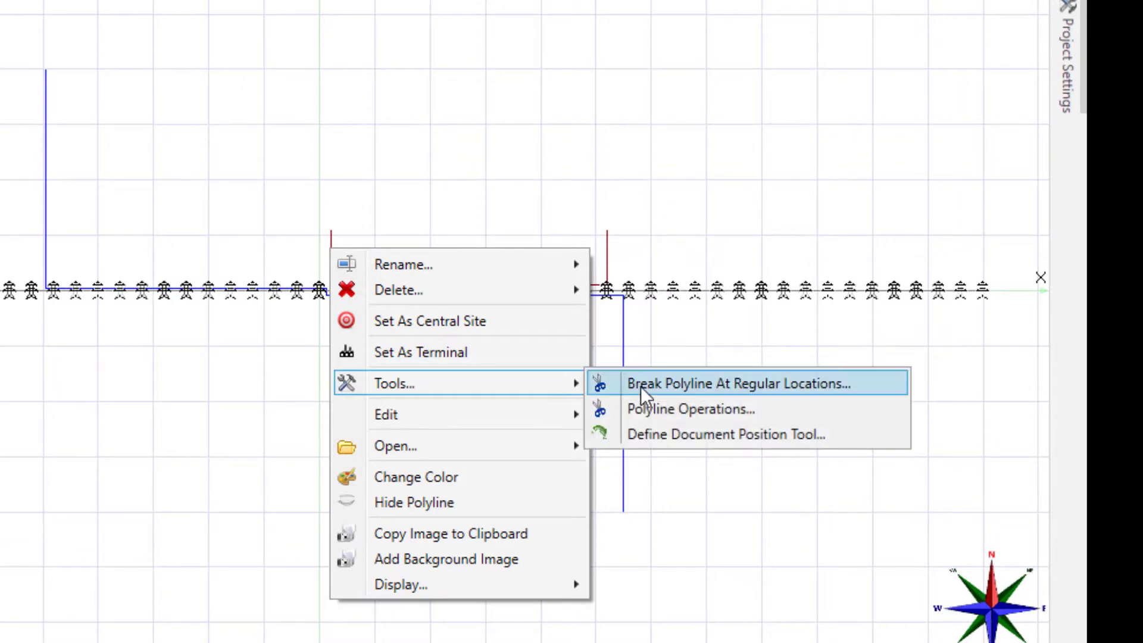
{"action": "left_click", "coordinate": [719, 387]}
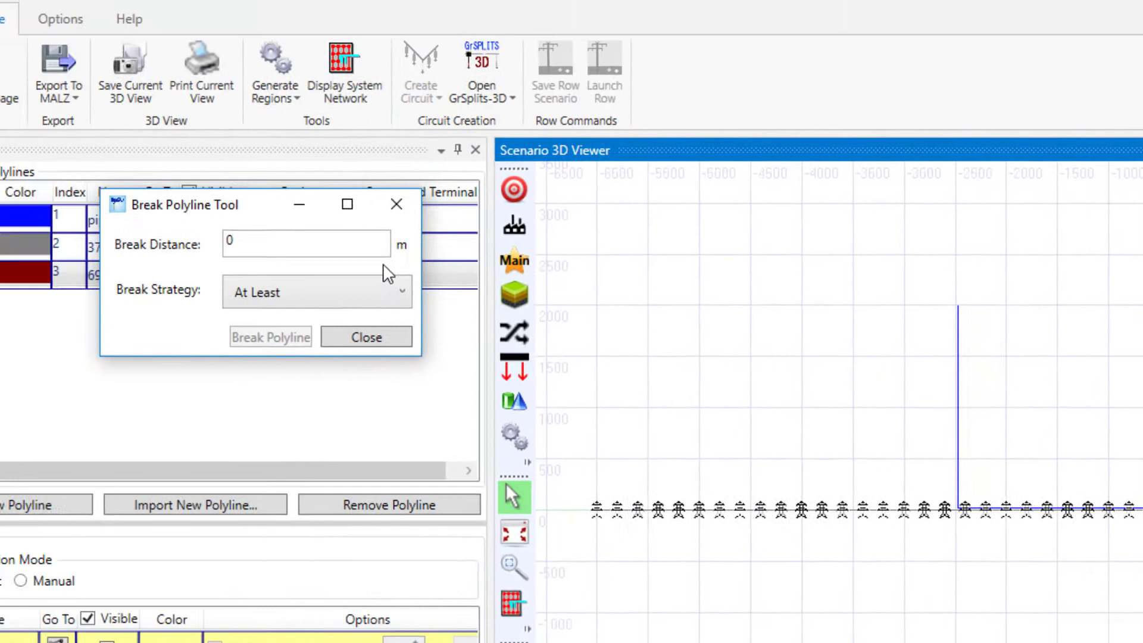
{"action": "key", "text": "BackSpace"}
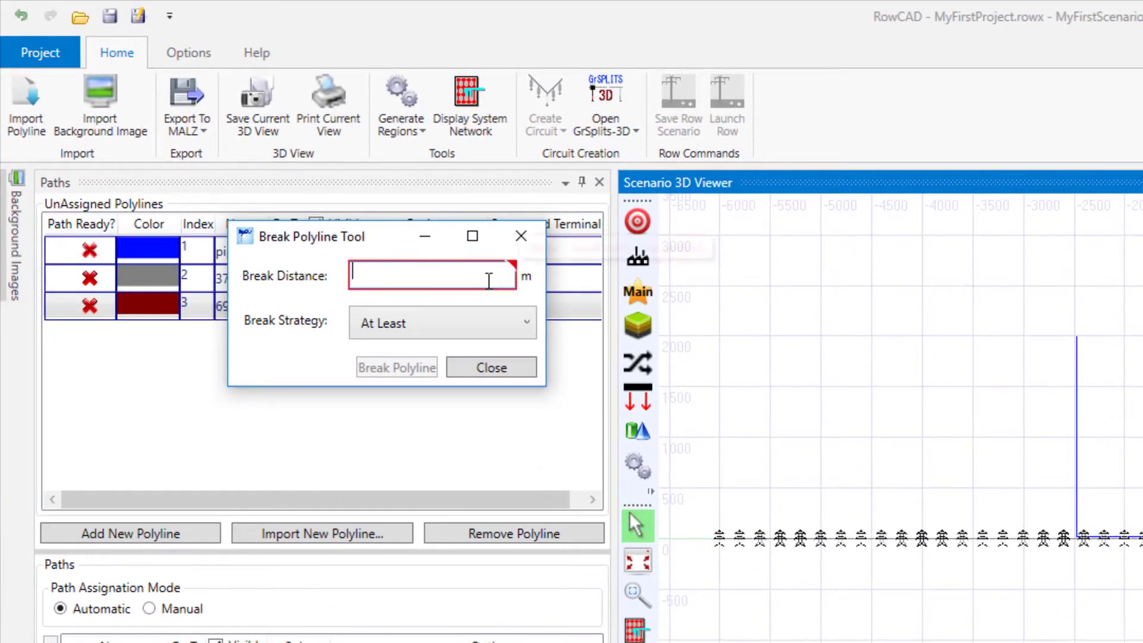
{"action": "type", "text": "100"}
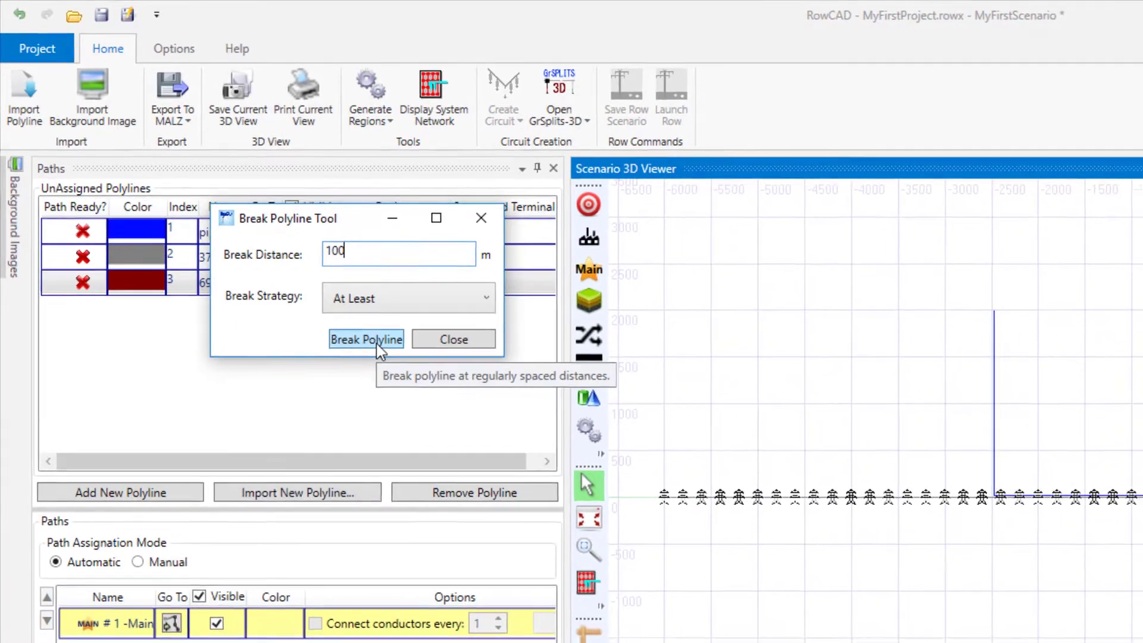
{"action": "left_click", "coordinate": [405, 370]}
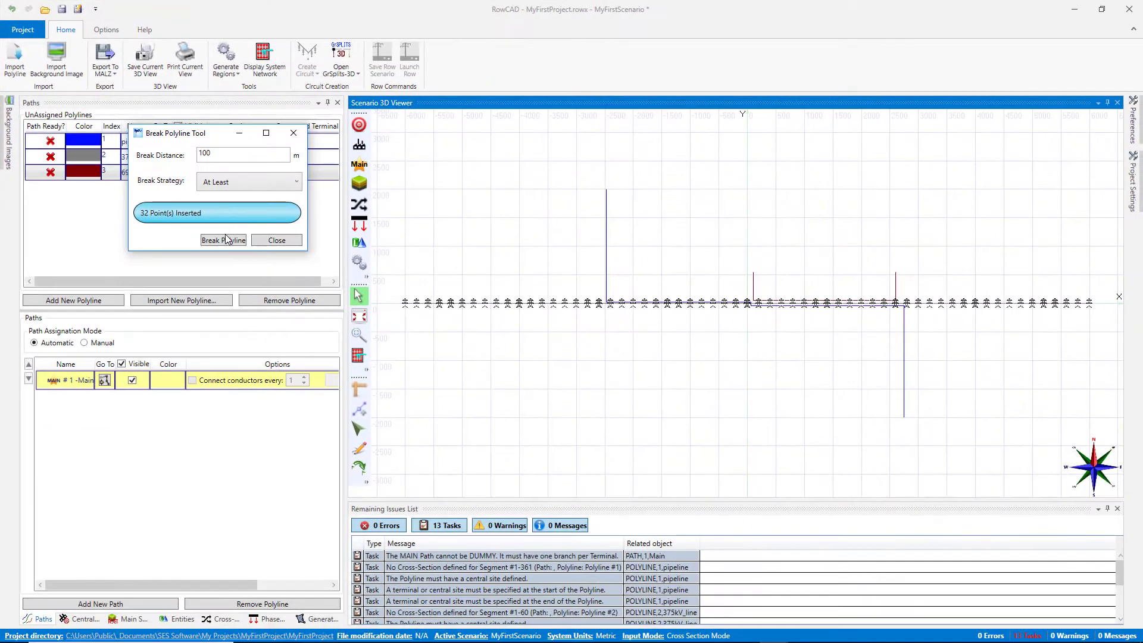
{"action": "left_click", "coordinate": [262, 241]}
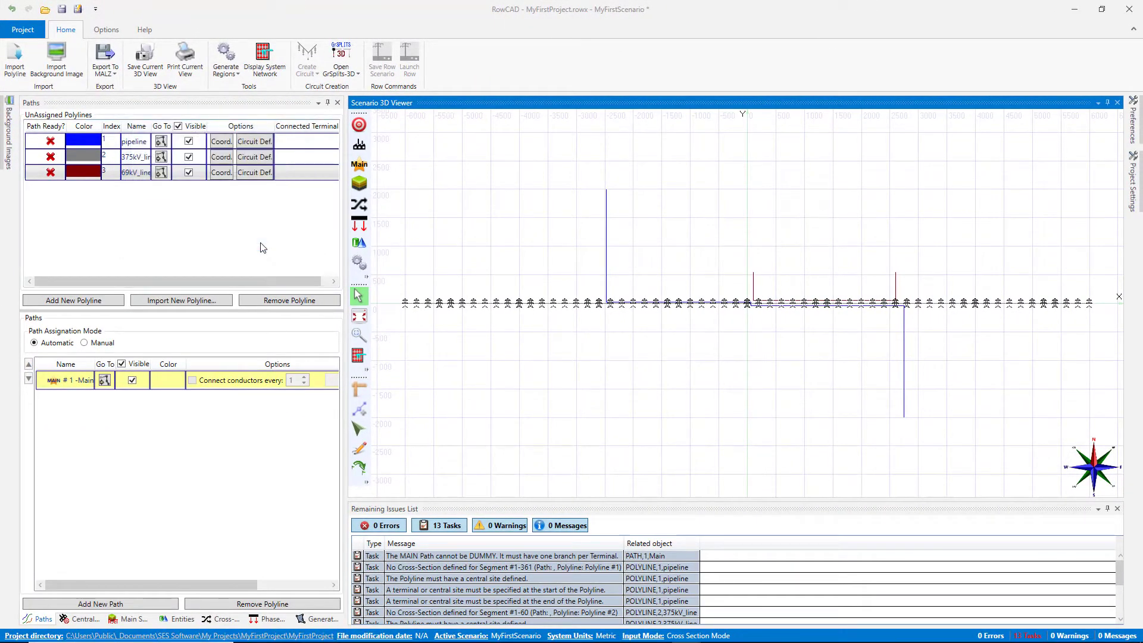
- Populate the default phase leakage list with eleven phases, Pipeline through 69kV_C
{"action": "left_click", "coordinate": [220, 172]}
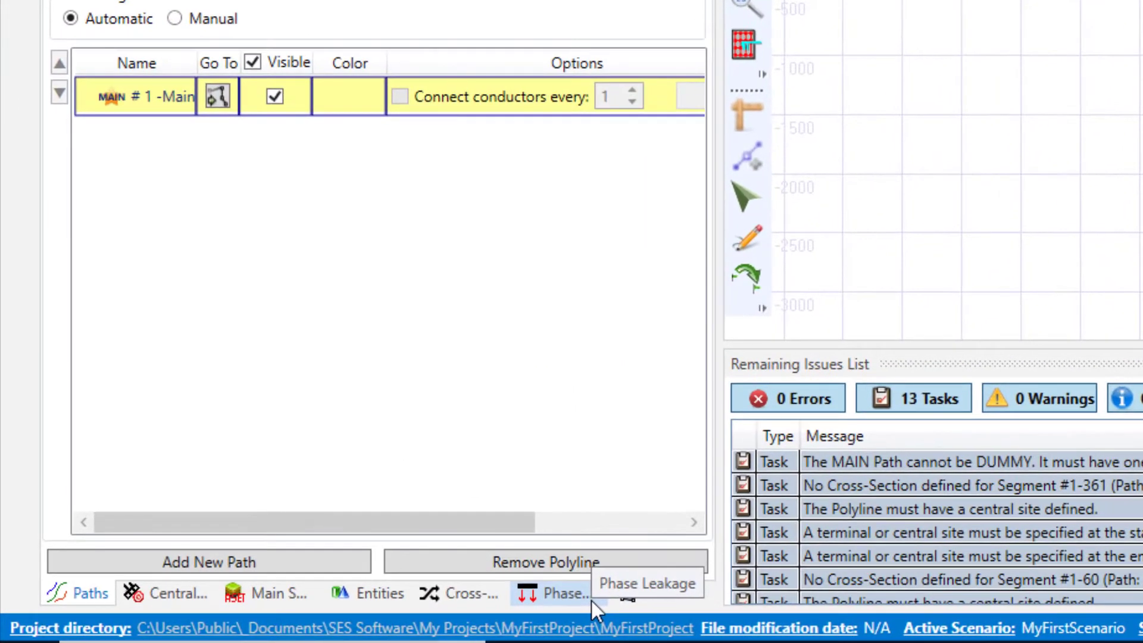
{"action": "left_click", "coordinate": [590, 599]}
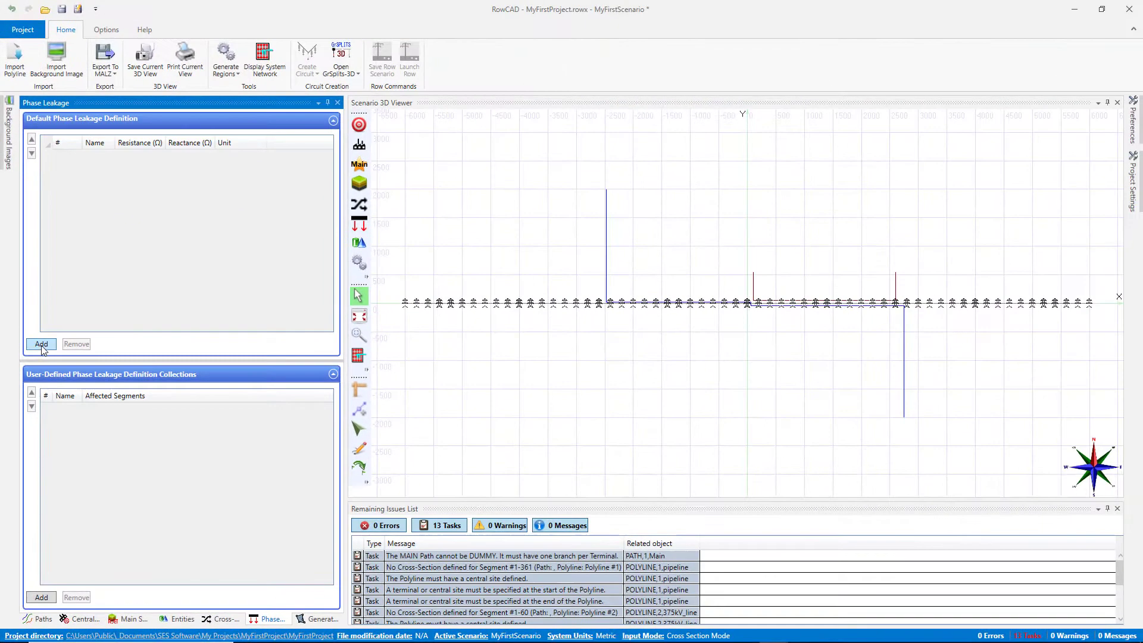
{"action": "left_click", "coordinate": [53, 256]}
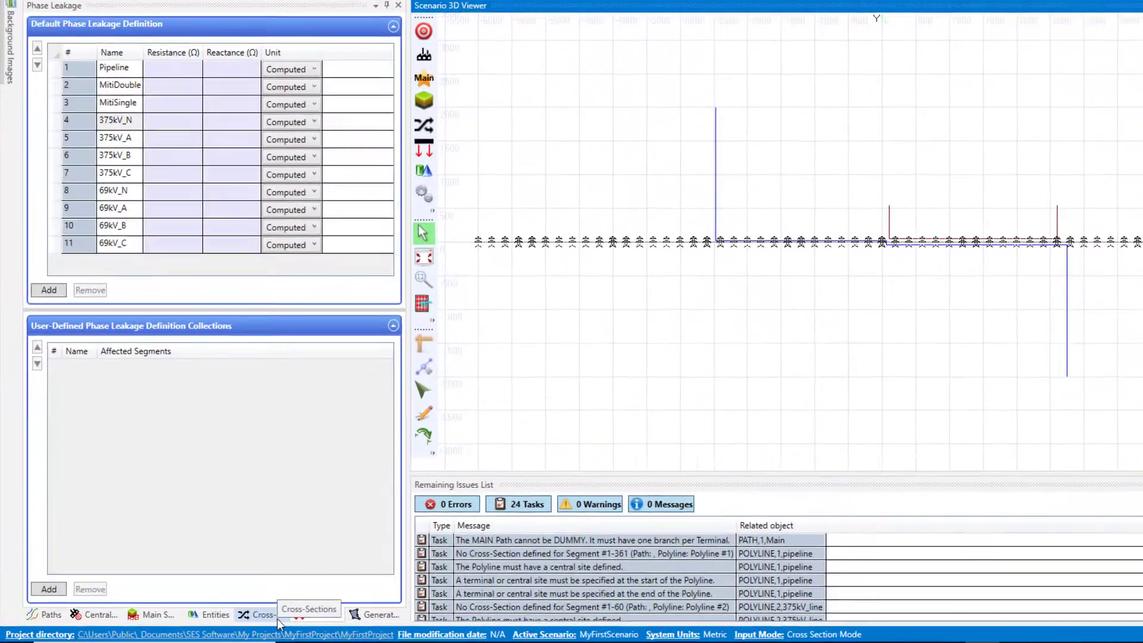
- Create a new cross-section named '375kV Line' and open its definition
{"action": "left_click", "coordinate": [239, 617]}
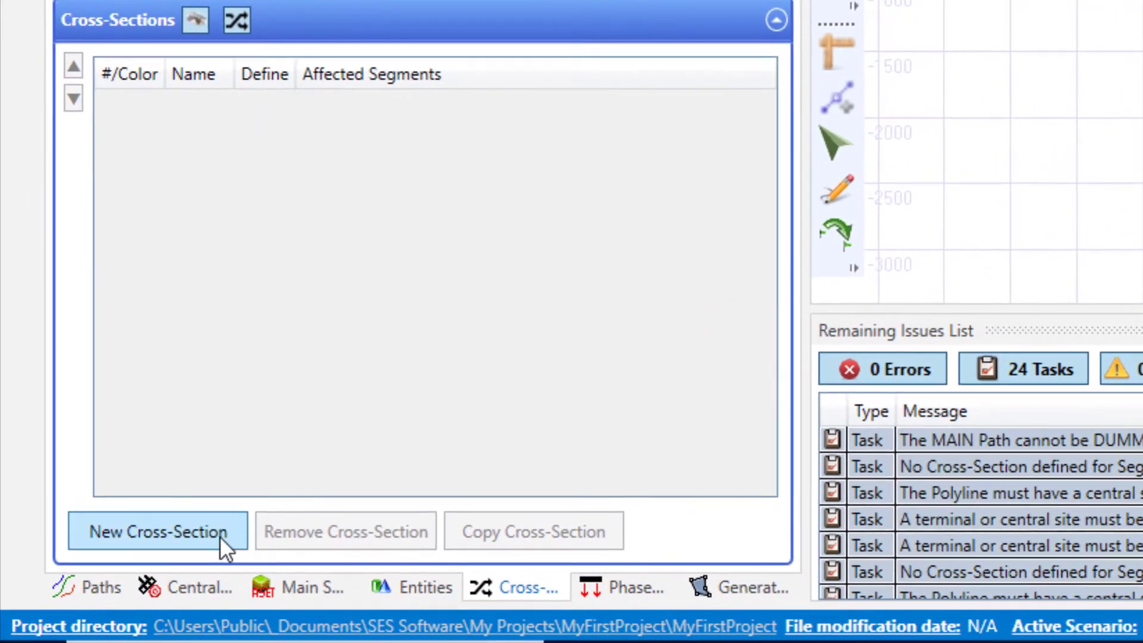
{"action": "left_click", "coordinate": [220, 537]}
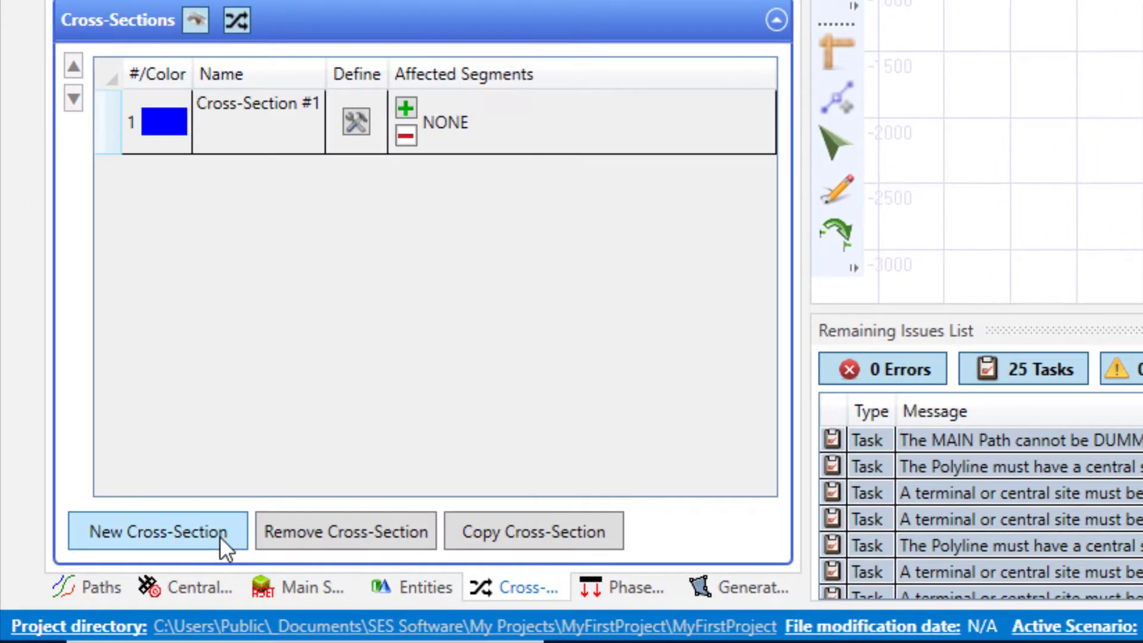
{"action": "left_click", "coordinate": [292, 113]}
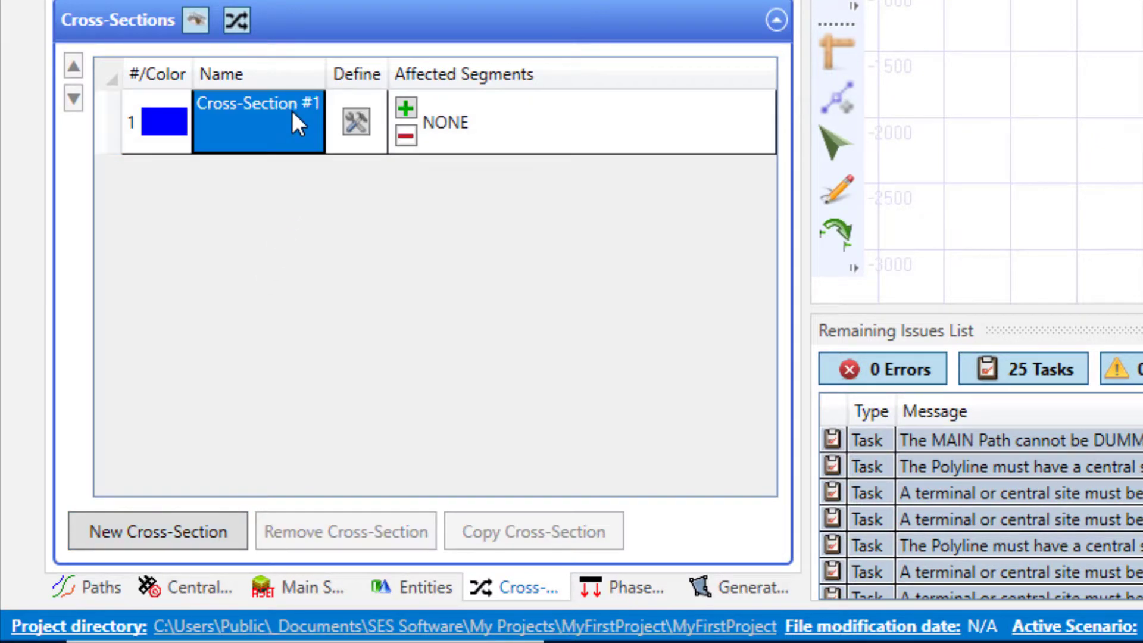
{"action": "type", "text": "375K"}
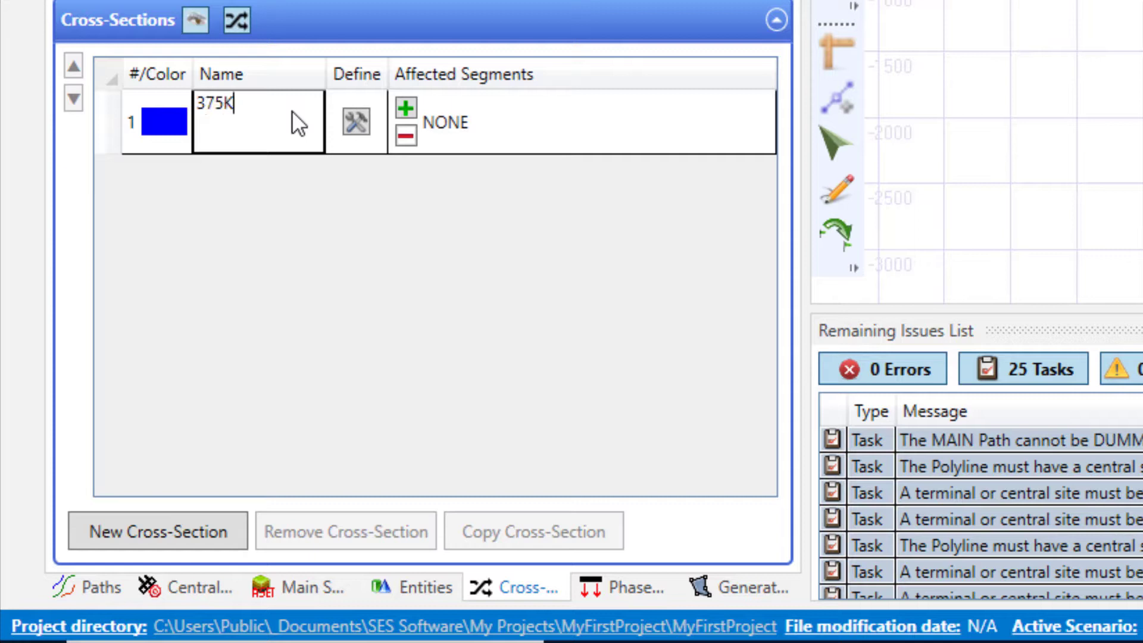
{"action": "key", "text": "BackSpace"}
{"action": "type", "text": "kV Line"}
{"action": "left_click", "coordinate": [361, 121]}
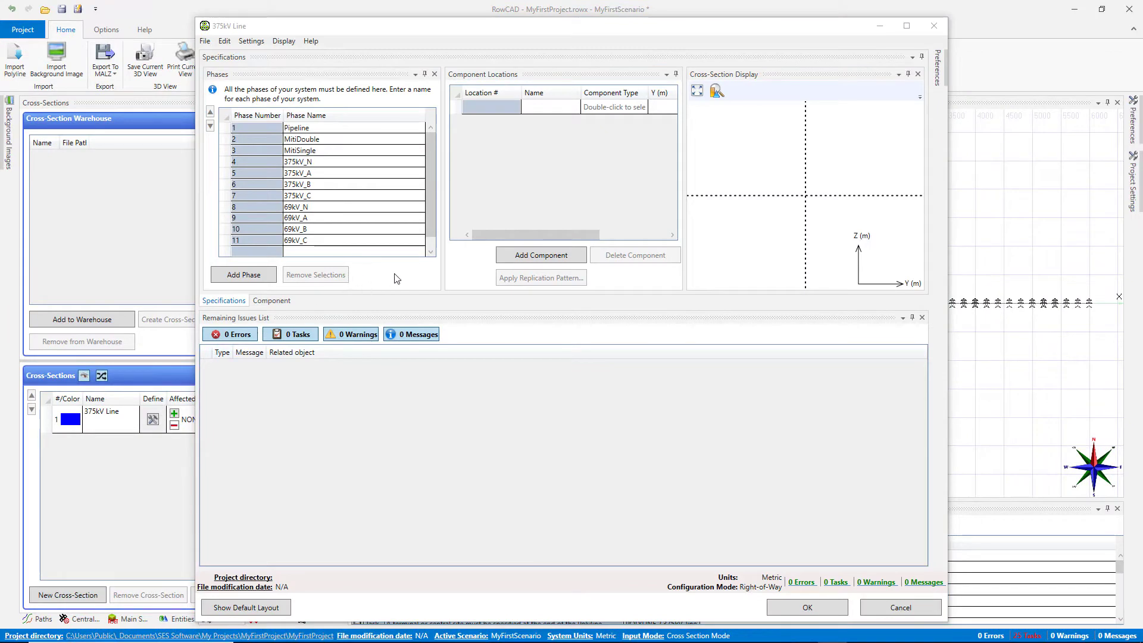
- Add five components named Neutral-Alumoweld, Neutral-OPT-GW, 375kV_A, 375kV_B and 375kV_C
{"action": "left_click", "coordinate": [506, 260]}
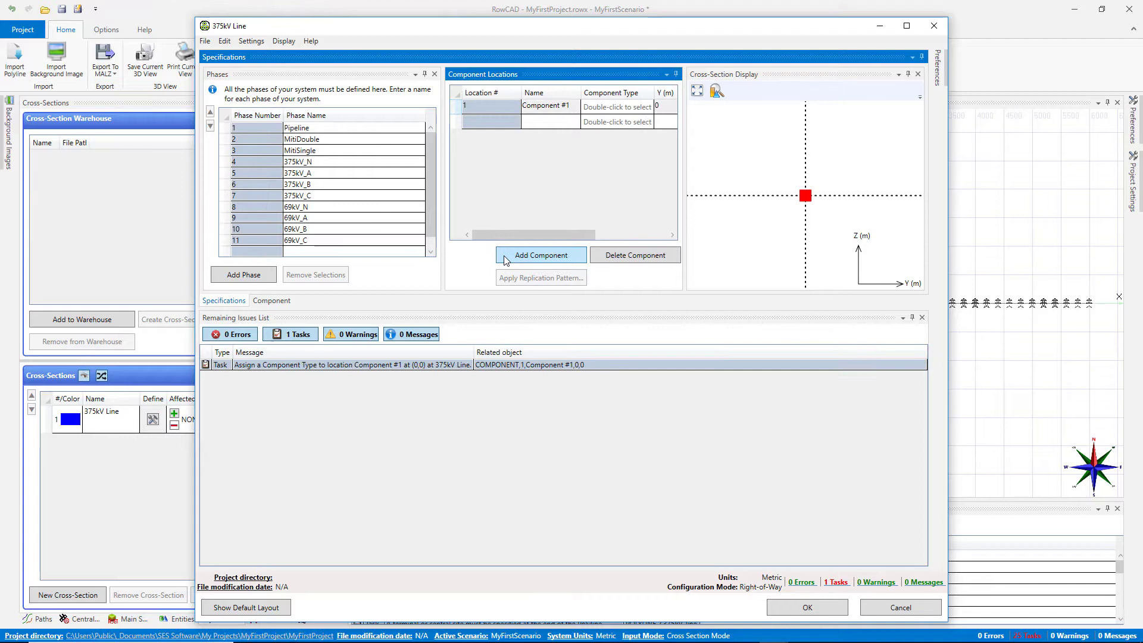
{"action": "left_click", "coordinate": [505, 260]}
{"action": "left_click", "coordinate": [505, 260]}
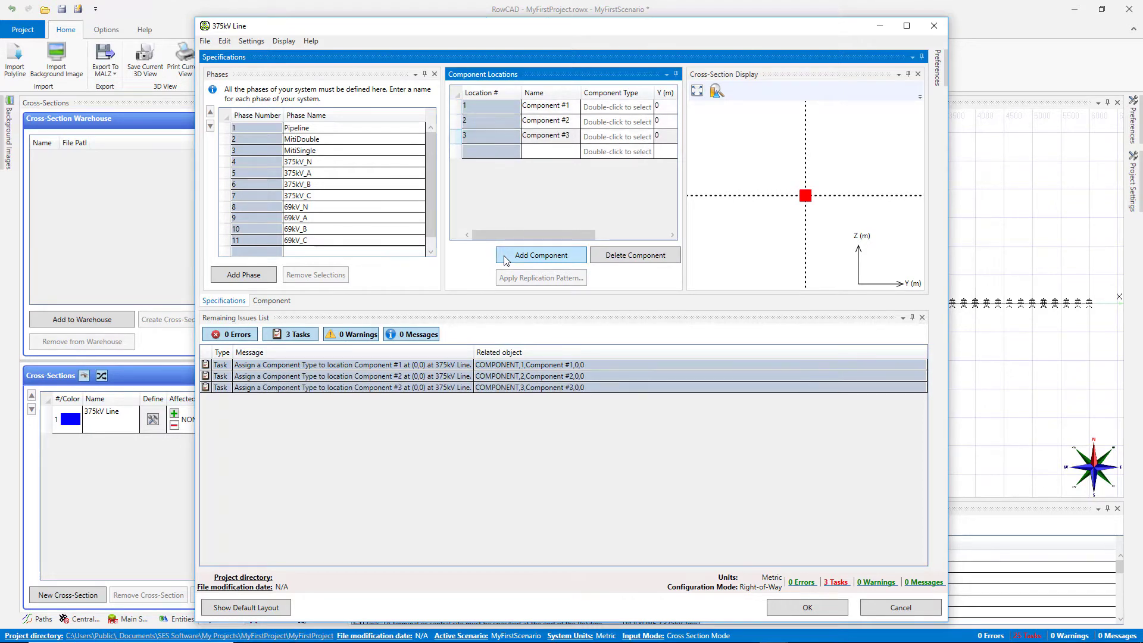
{"action": "left_click", "coordinate": [506, 261]}
{"action": "left_click", "coordinate": [505, 261]}
{"action": "left_click", "coordinate": [539, 106]}
{"action": "type", "text": "Neut"}
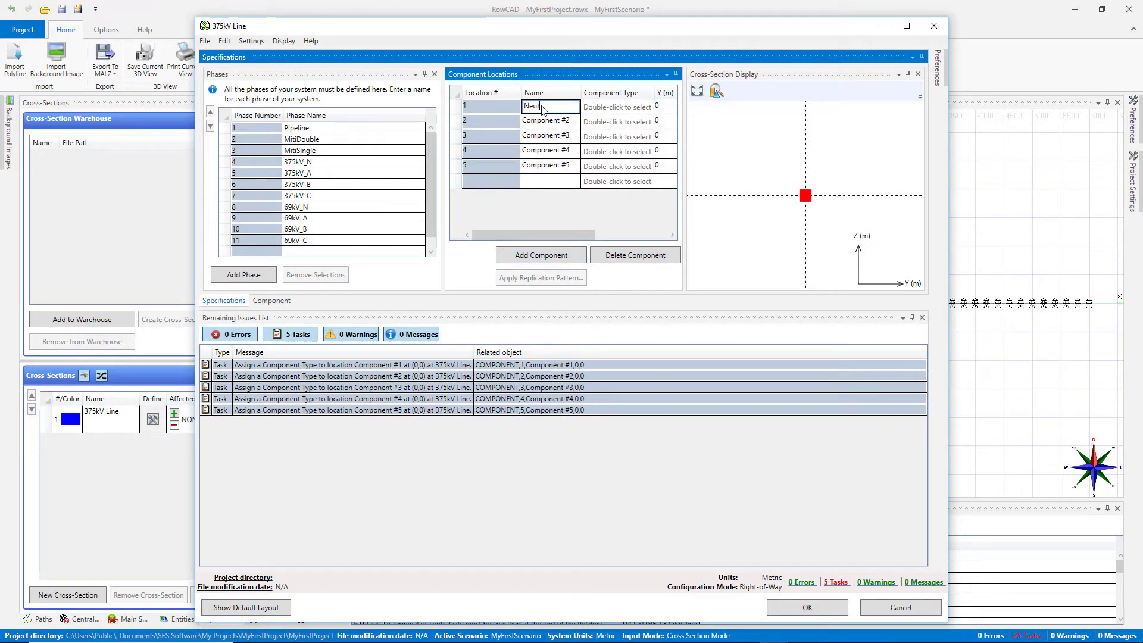
{"action": "type", "text": "ral-Alumoweld"}
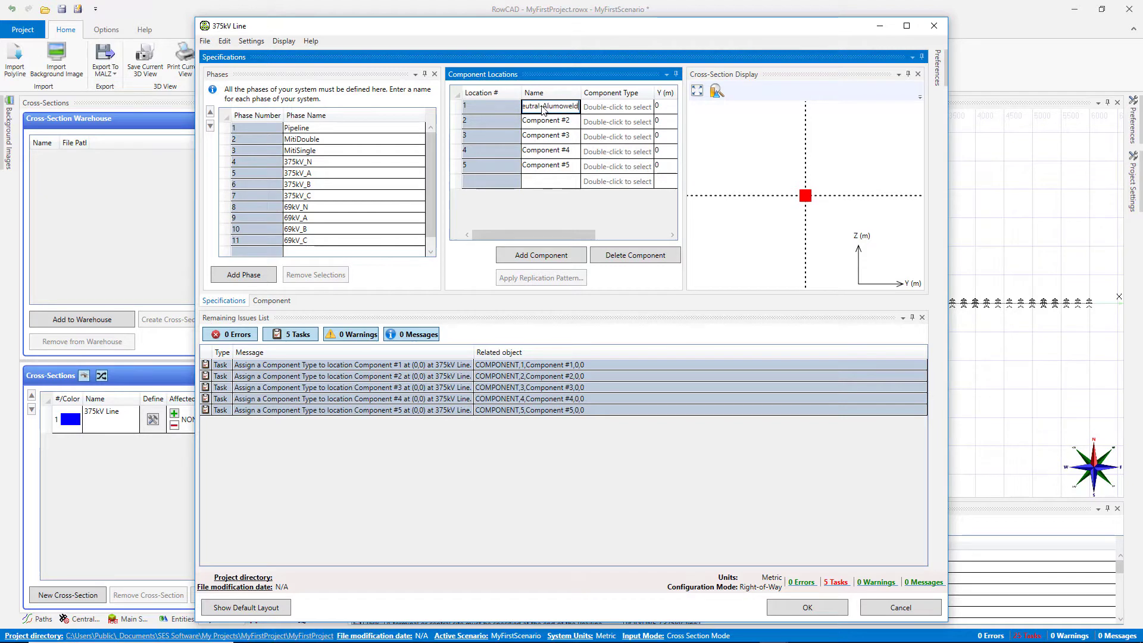
{"action": "left_click", "coordinate": [566, 122]}
{"action": "type", "text": "Neutr"}
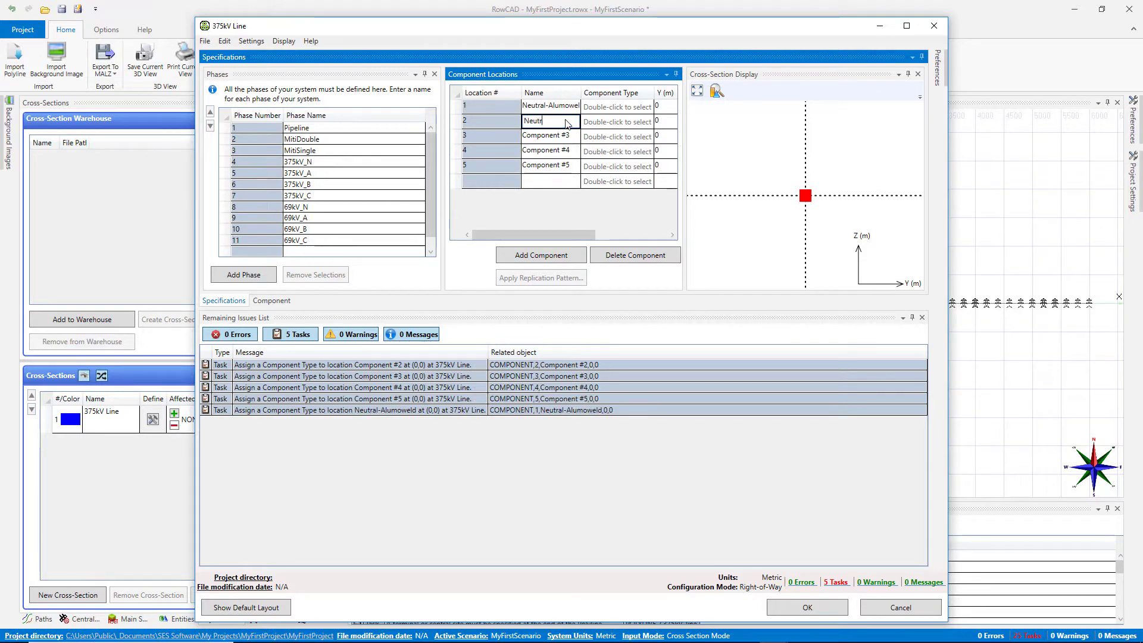
{"action": "type", "text": "al-OPT-GW"}
{"action": "left_click", "coordinate": [567, 137]}
{"action": "type", "text": "375kV_"}
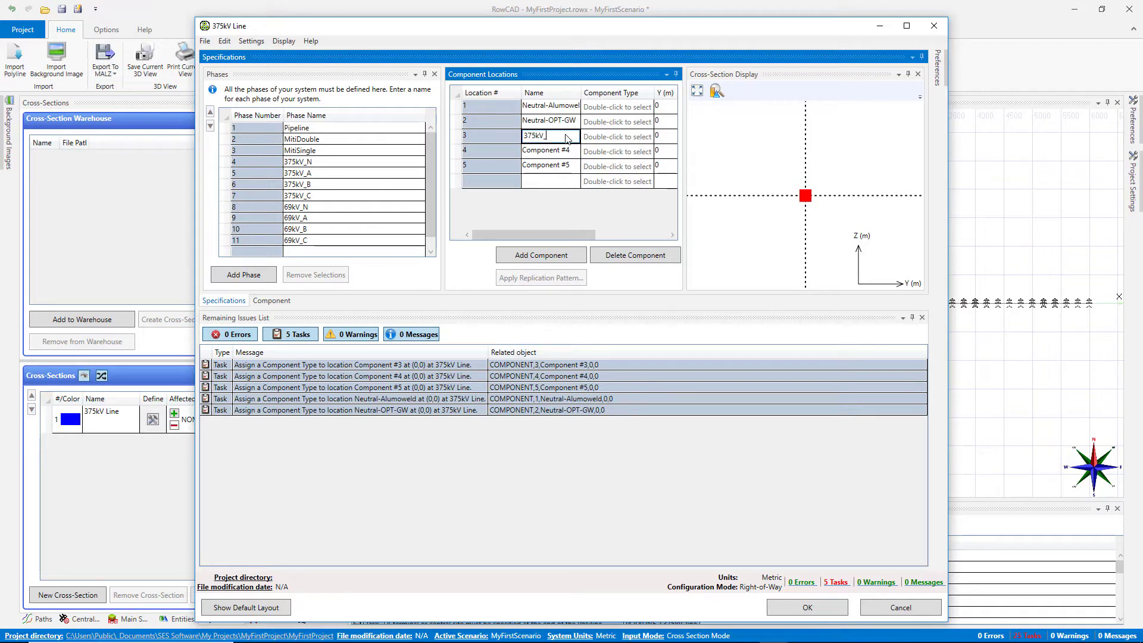
{"action": "type", "text": "A"}
{"action": "left_click", "coordinate": [567, 152]}
{"action": "type", "text": "375kV"}
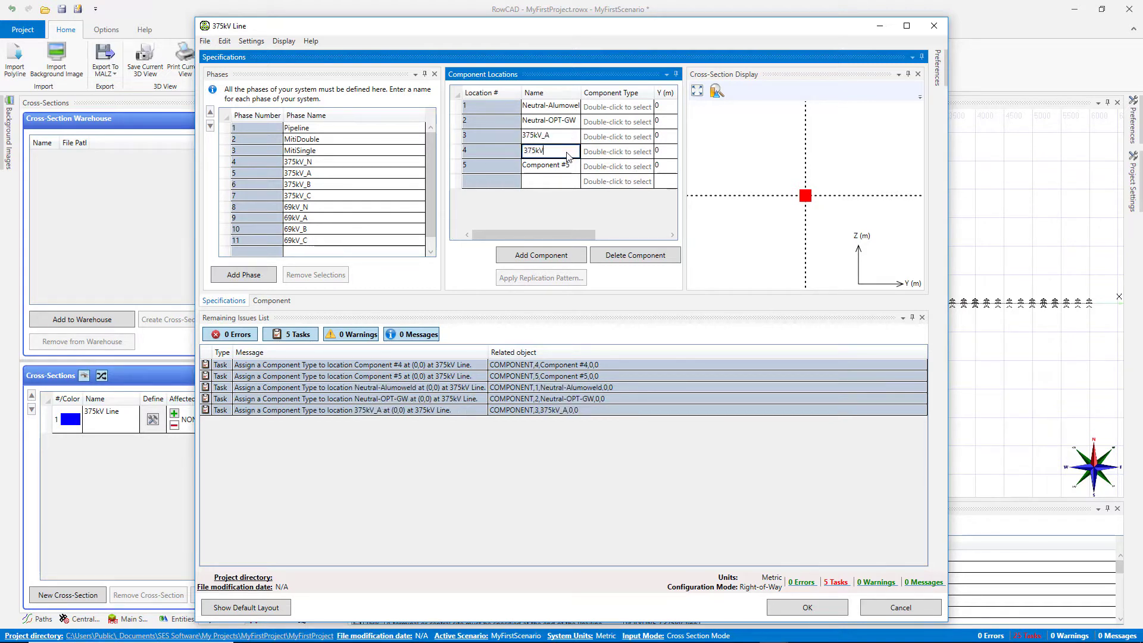
{"action": "type", "text": "_B"}
{"action": "left_click", "coordinate": [566, 167]}
{"action": "type", "text": "375kV_C"}
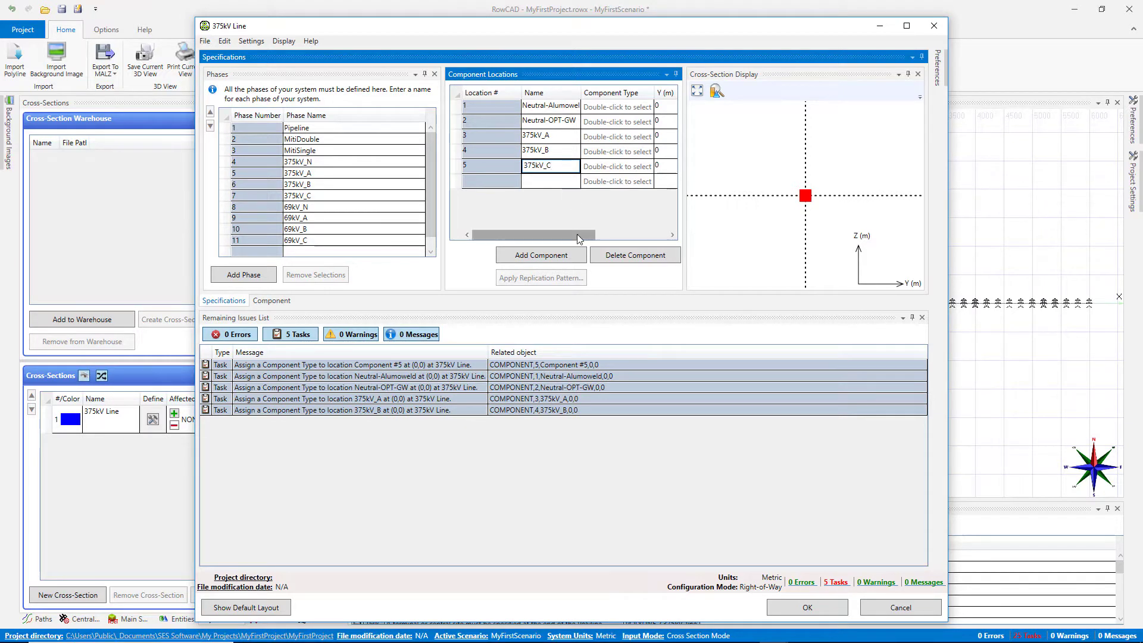
- Place the two neutrals at Y -12 and 12 m, both 32 m high
{"action": "left_click_drag", "start_coordinate": [577, 234], "coordinate": [604, 235]}
{"action": "left_click", "coordinate": [612, 111]}
{"action": "type", "text": "-12"}
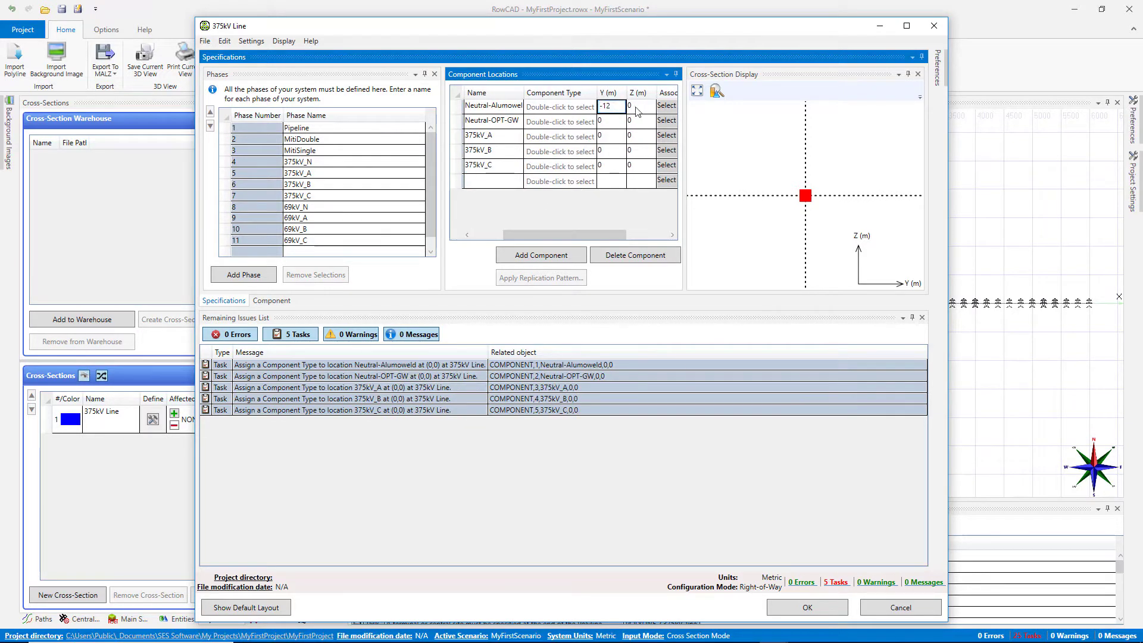
{"action": "left_click", "coordinate": [638, 109]}
{"action": "type", "text": "32"}
{"action": "left_click", "coordinate": [613, 123]}
{"action": "type", "text": "12"}
{"action": "left_click", "coordinate": [639, 125]}
{"action": "type", "text": "32"}
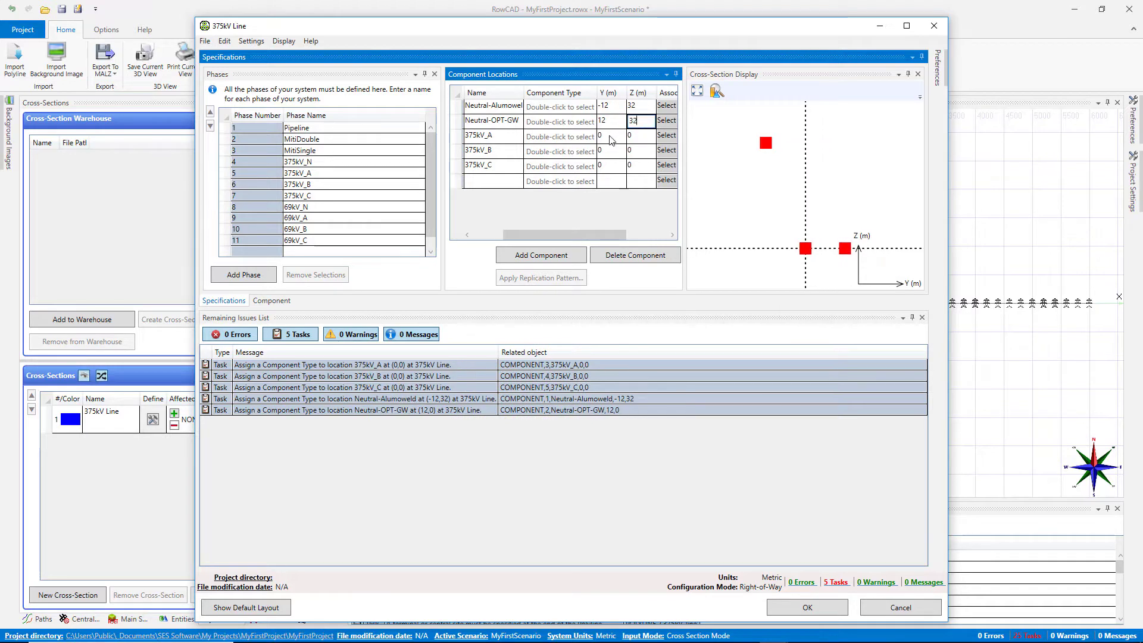
- Place phases 375kV_A and 375kV_C at Y -13.7 and 13.7 m, all three phases 18.3 m high
{"action": "left_click", "coordinate": [612, 137]}
{"action": "type", "text": "-13.7"}
{"action": "left_click", "coordinate": [642, 138]}
{"action": "type", "text": "18.3"}
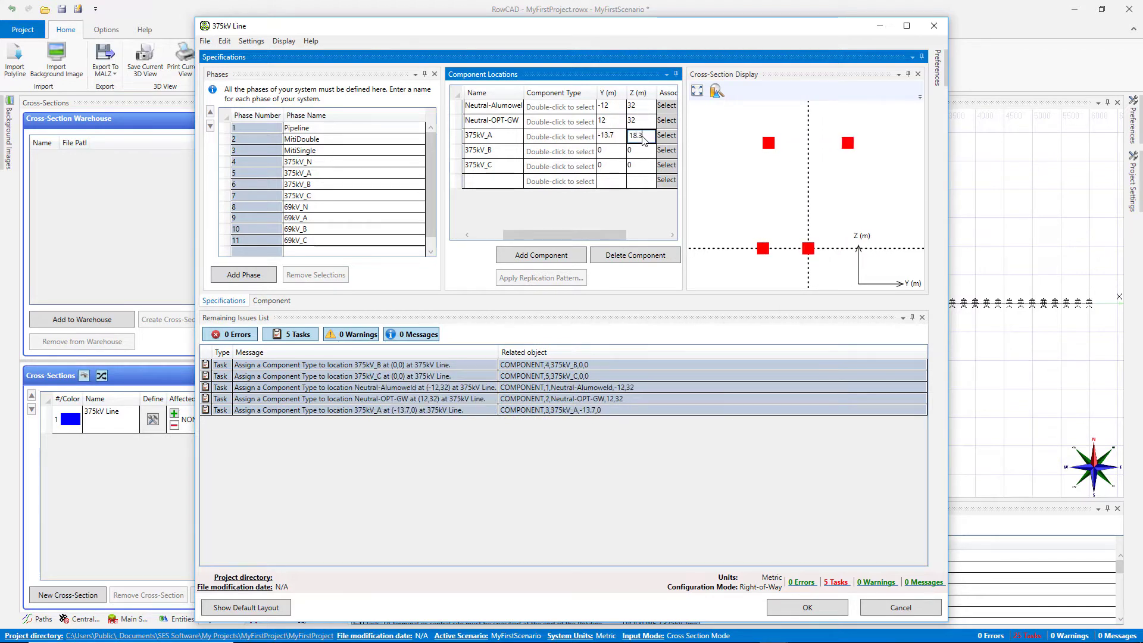
{"action": "left_click", "coordinate": [639, 152]}
{"action": "type", "text": "18.3"}
{"action": "left_click", "coordinate": [619, 168]}
{"action": "type", "text": "1"}
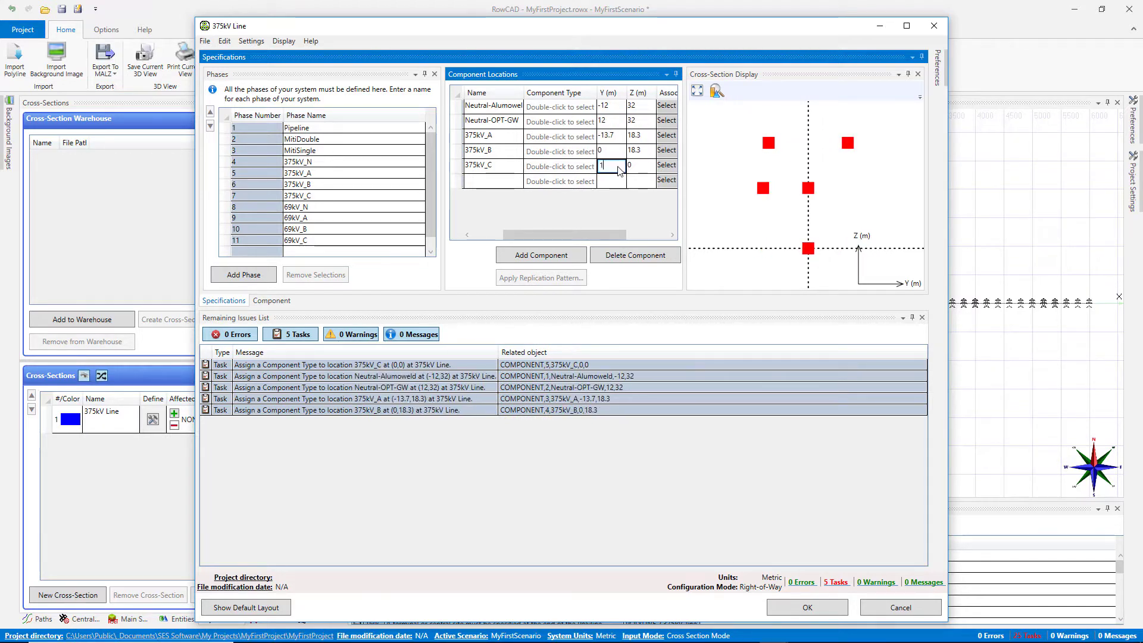
{"action": "type", "text": "3.7"}
{"action": "left_click", "coordinate": [641, 167]}
{"action": "type", "text": "18.3"}
{"action": "left_click", "coordinate": [611, 205]}
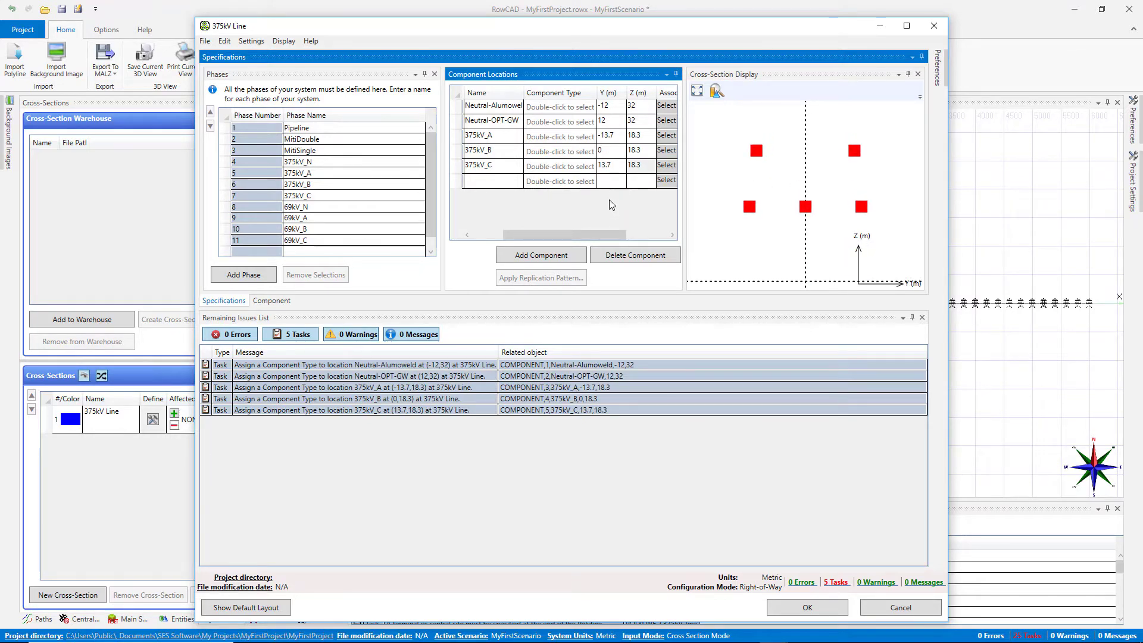
- Import Alumoweld_19 No. 7 from the conductor library as Neutral-Alumoweld's component type
{"action": "left_click", "coordinate": [582, 112]}
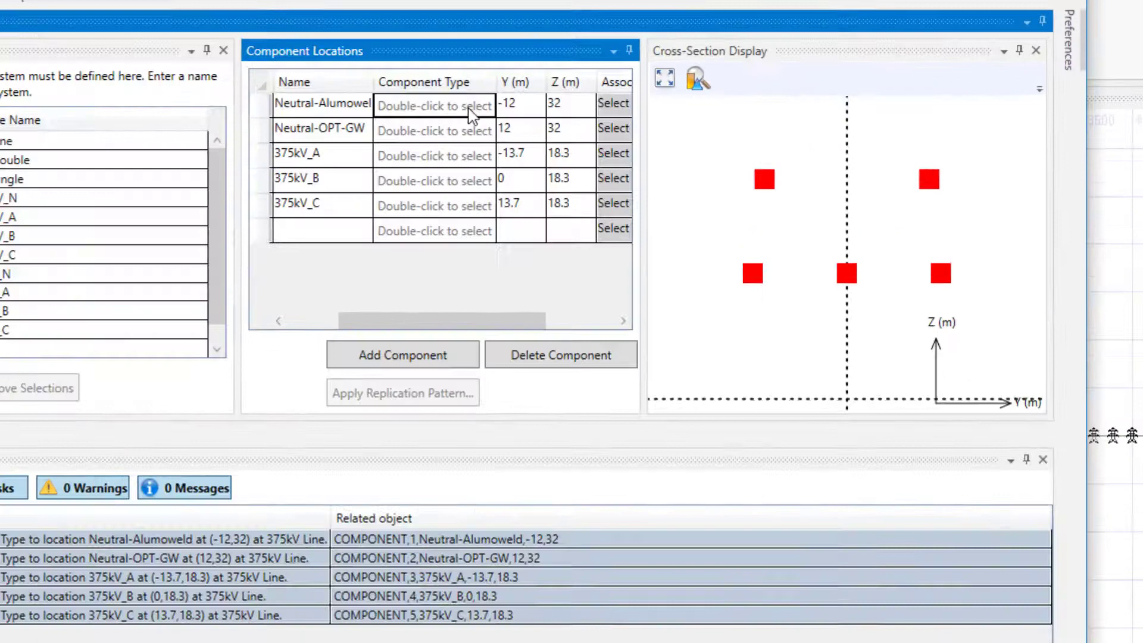
{"action": "left_click", "coordinate": [469, 109]}
{"action": "left_click", "coordinate": [470, 109]}
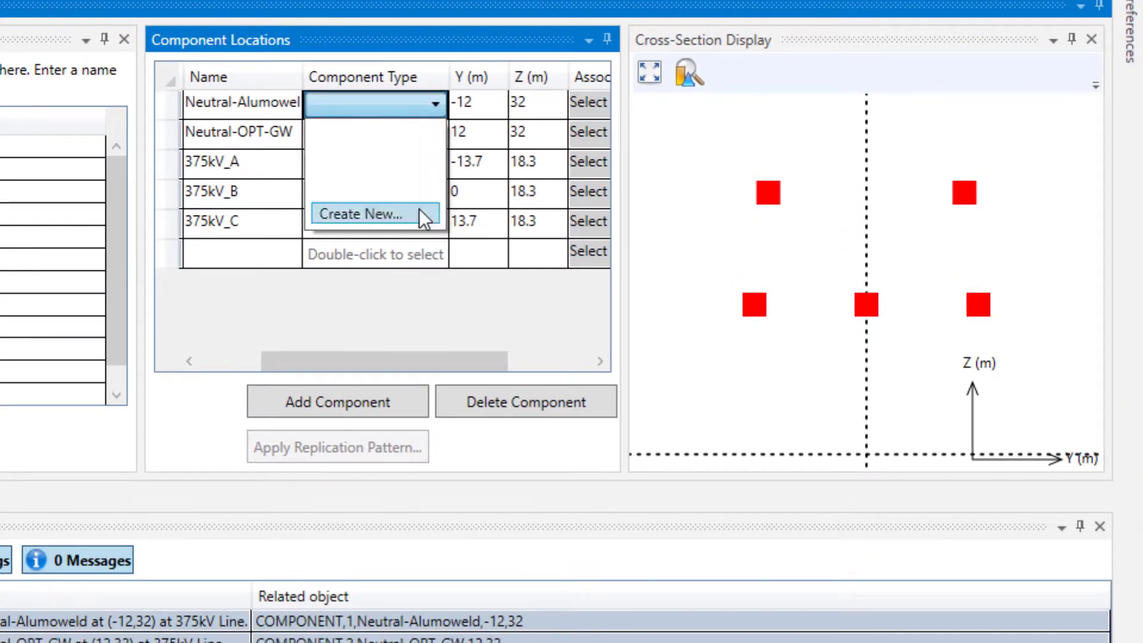
{"action": "left_click", "coordinate": [419, 208]}
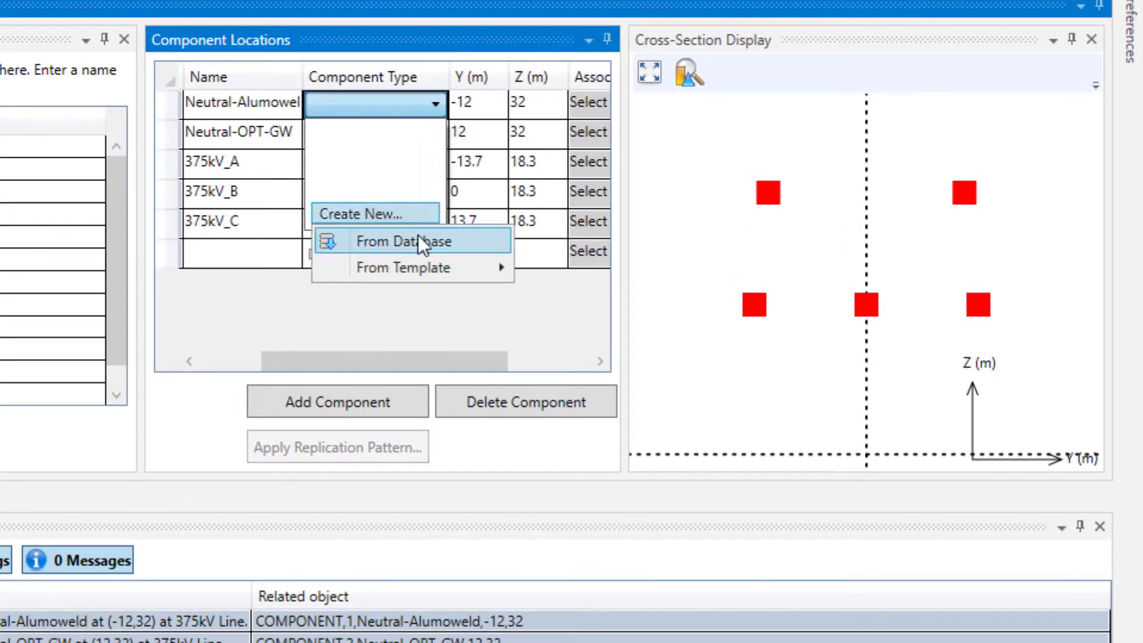
{"action": "left_click", "coordinate": [418, 236]}
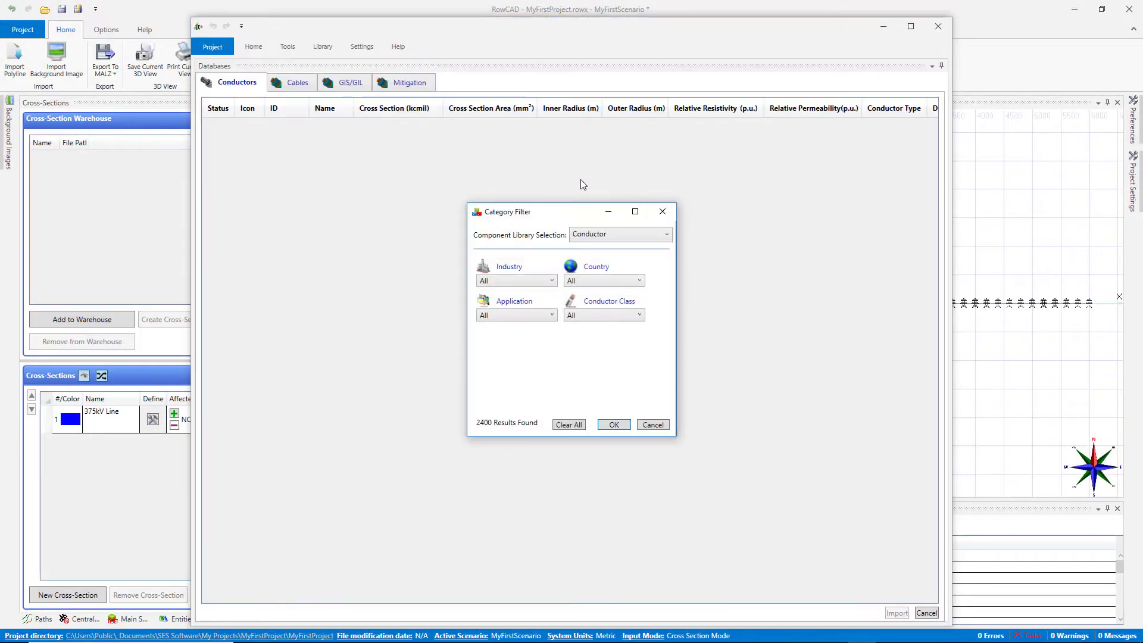
{"action": "left_click", "coordinate": [613, 315]}
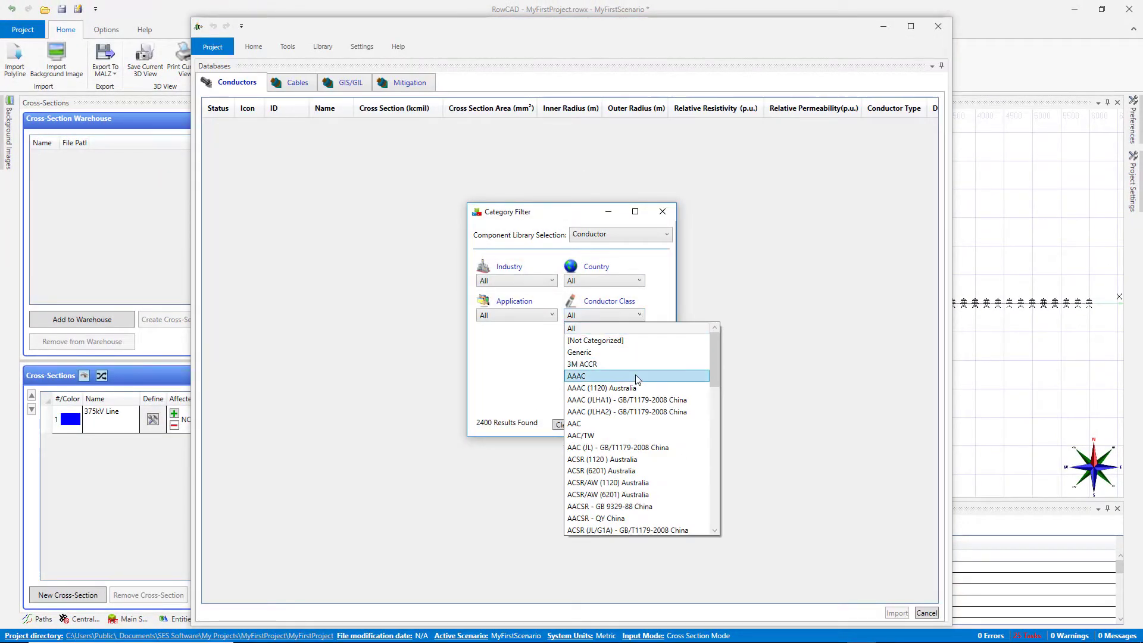
{"action": "scroll", "coordinate": [652, 434], "scroll_direction": "down", "scroll_amount": 5}
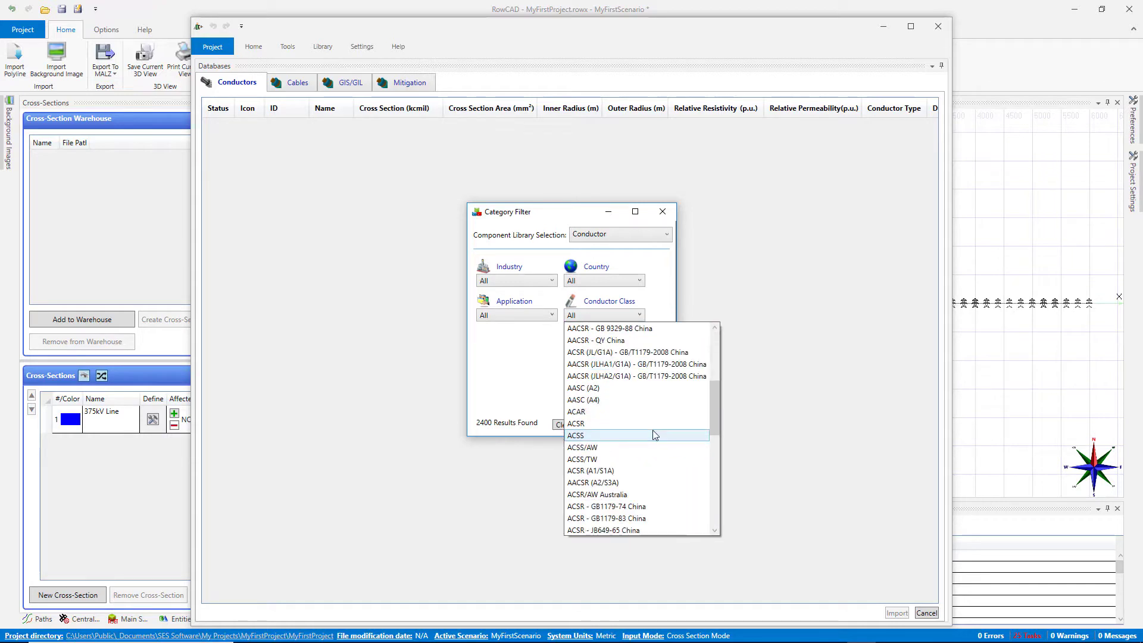
{"action": "scroll", "coordinate": [655, 435], "scroll_direction": "down", "scroll_amount": 3}
{"action": "left_click", "coordinate": [653, 464]}
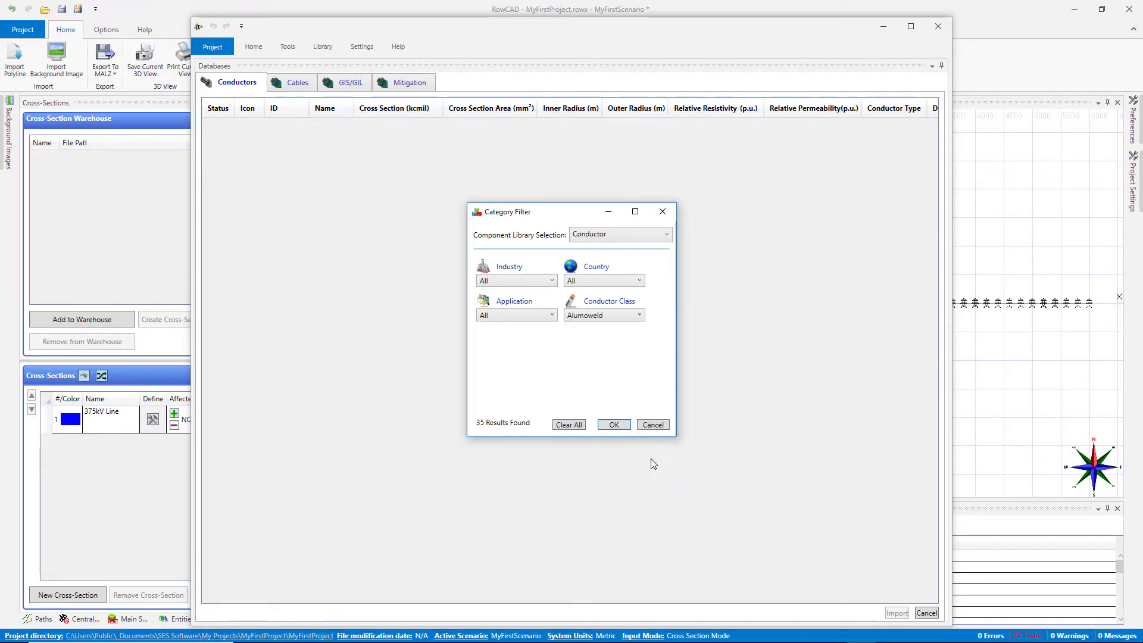
{"action": "left_click", "coordinate": [623, 428]}
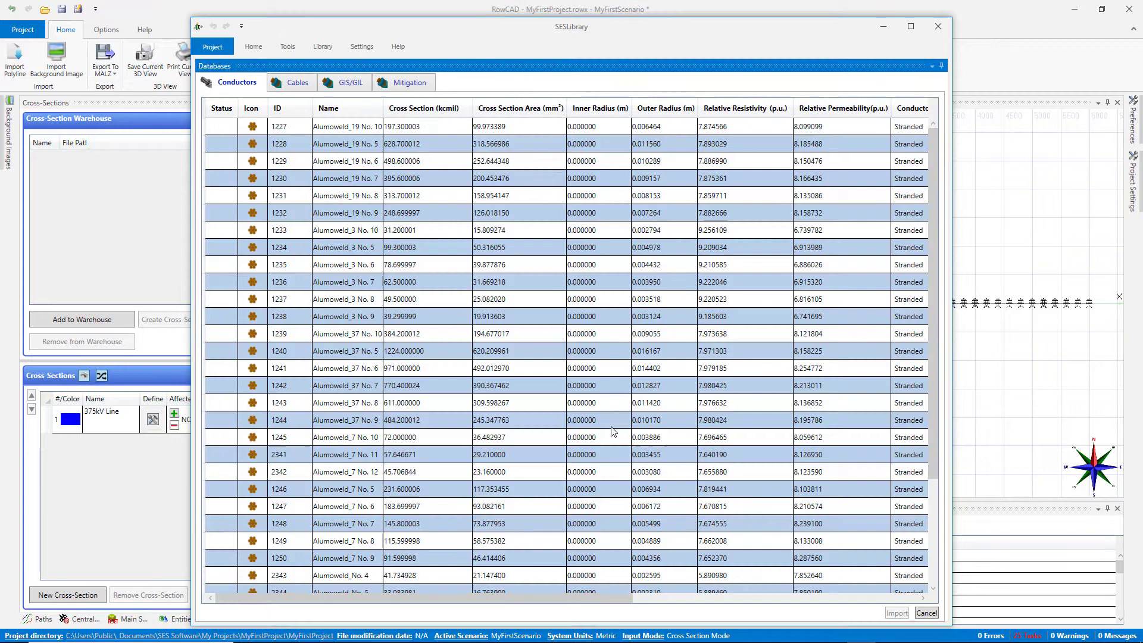
{"action": "left_click", "coordinate": [350, 180]}
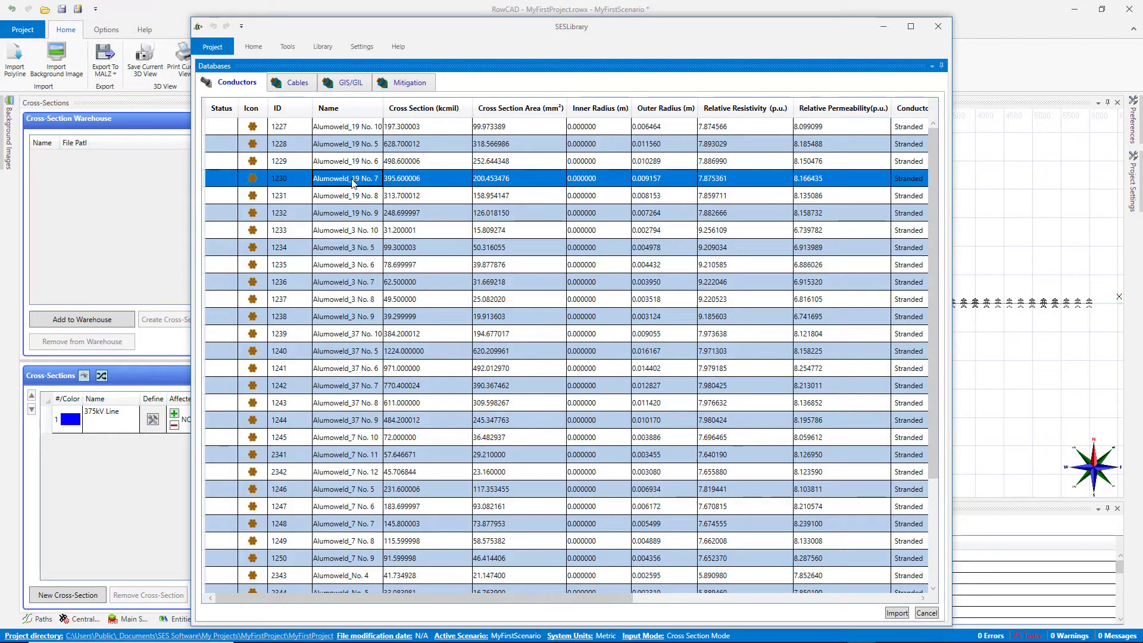
{"action": "left_click", "coordinate": [897, 612]}
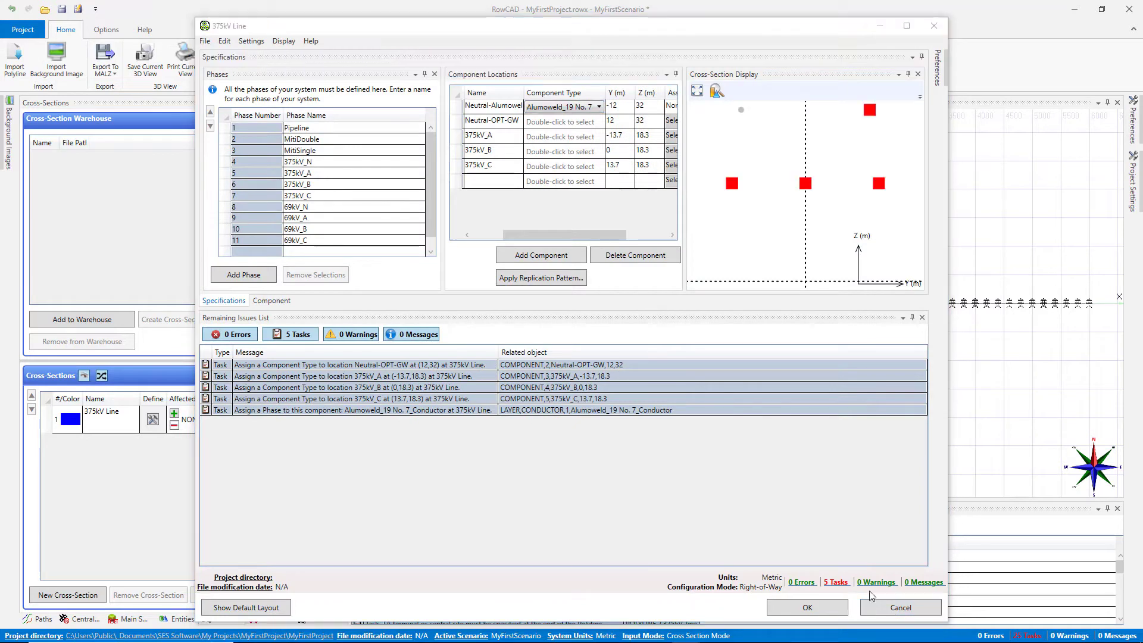
- Link the Neutral-Alumoweld component to associated phase 4 - 375kV_N
{"action": "left_click_drag", "start_coordinate": [617, 241], "coordinate": [655, 240]}
{"action": "left_click", "coordinate": [639, 105]}
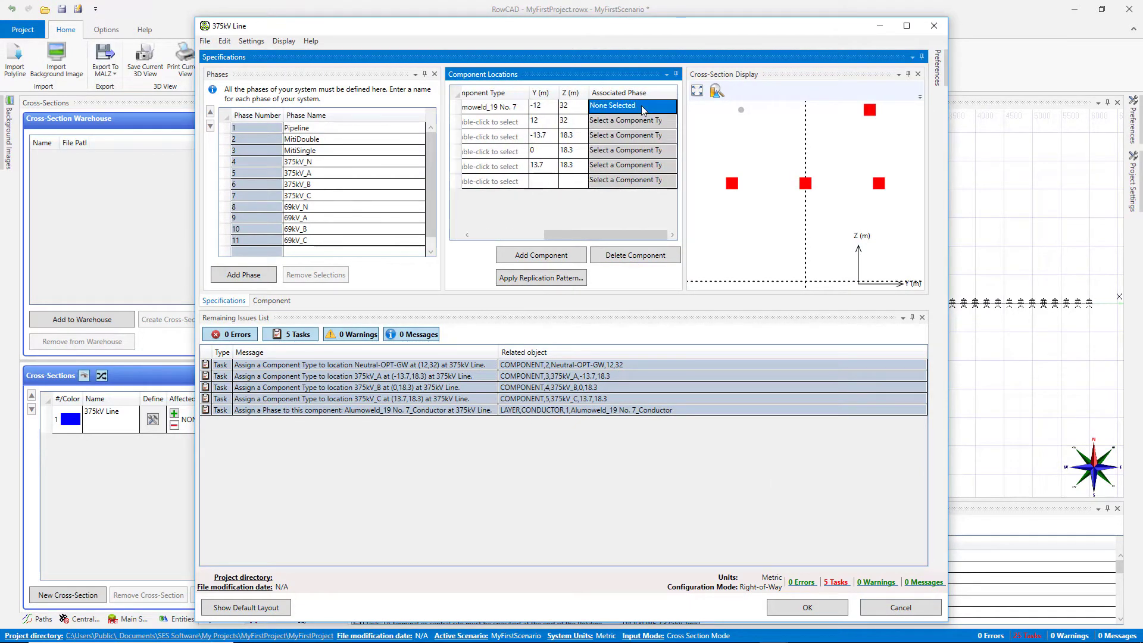
{"action": "left_click", "coordinate": [644, 107]}
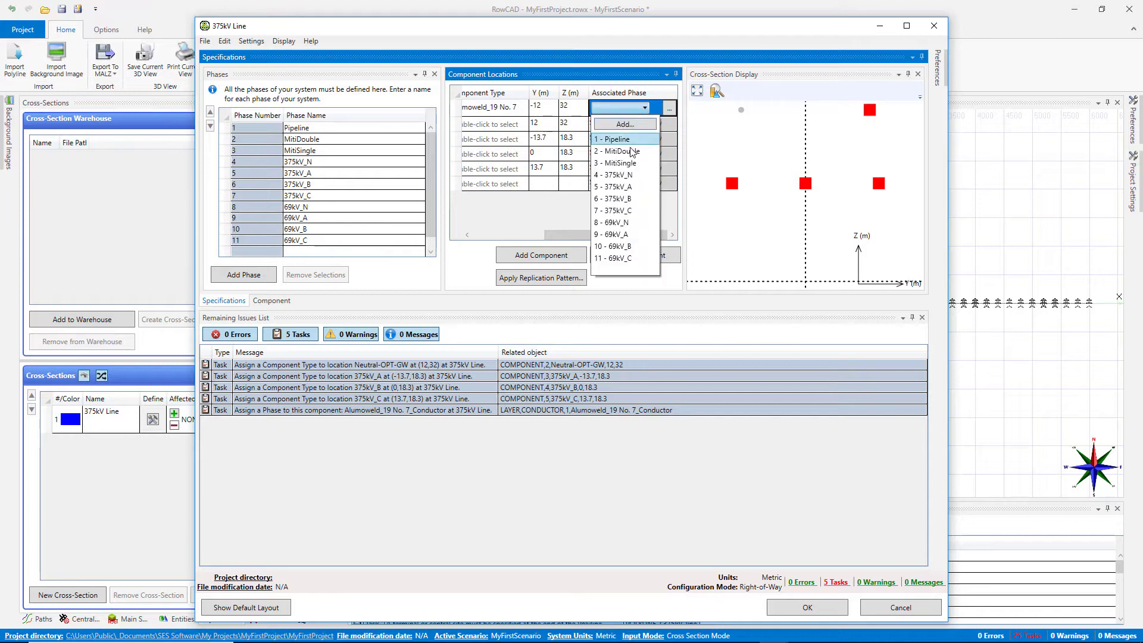
{"action": "left_click", "coordinate": [626, 174]}
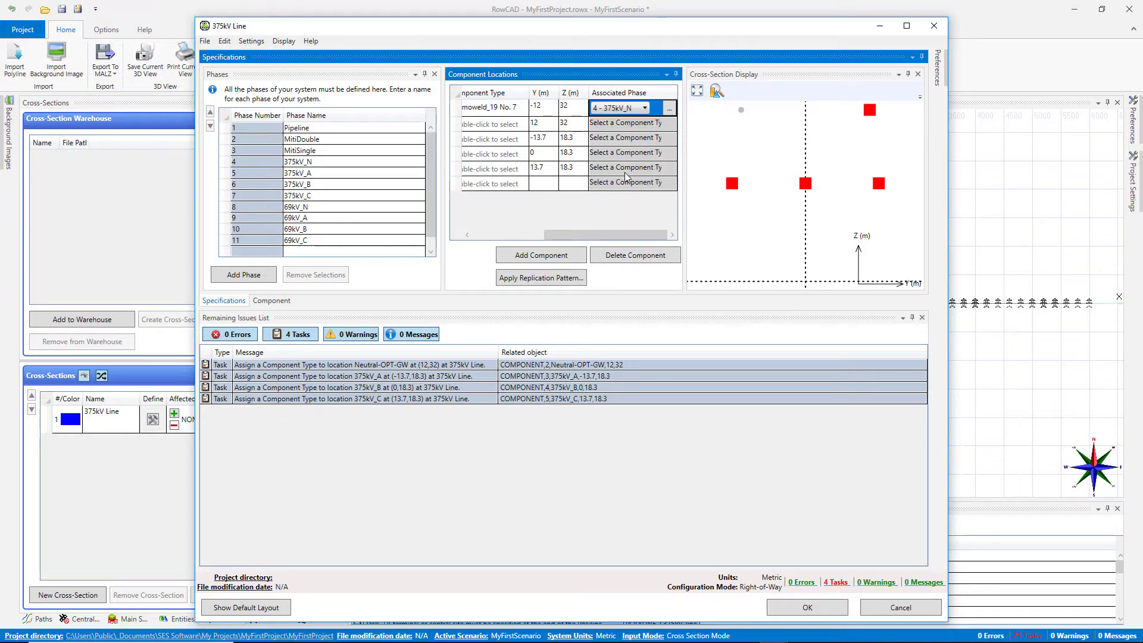
{"action": "left_click_drag", "start_coordinate": [607, 235], "coordinate": [559, 236]}
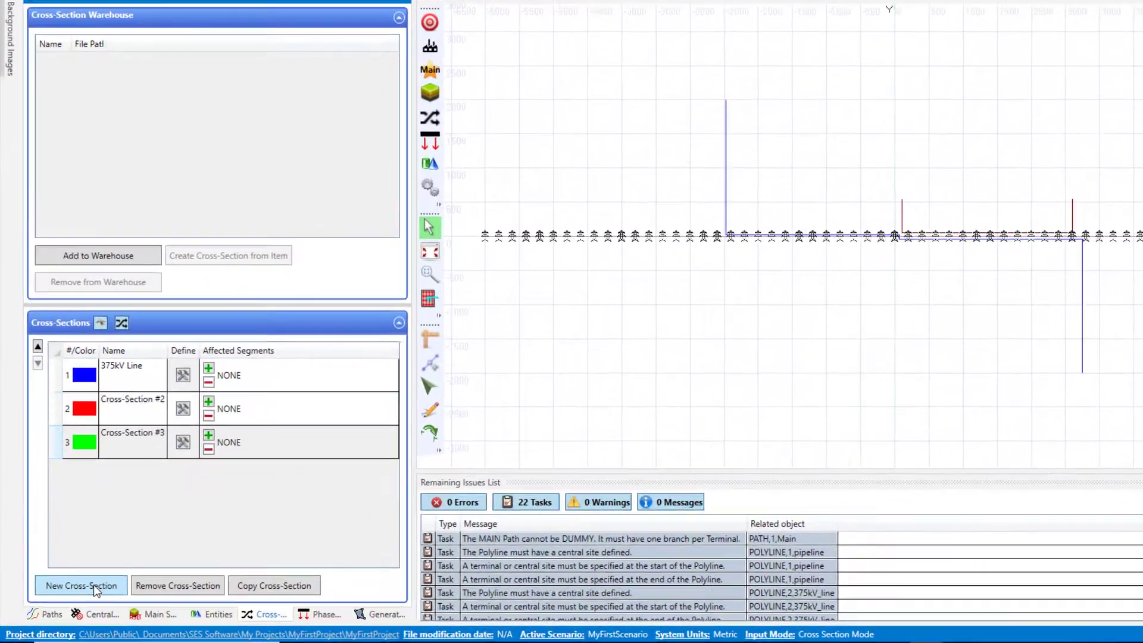
- Rename Cross-Section #2 to Pipeline and Cross-Section #3 to 69kV line
{"action": "left_click", "coordinate": [106, 434]}
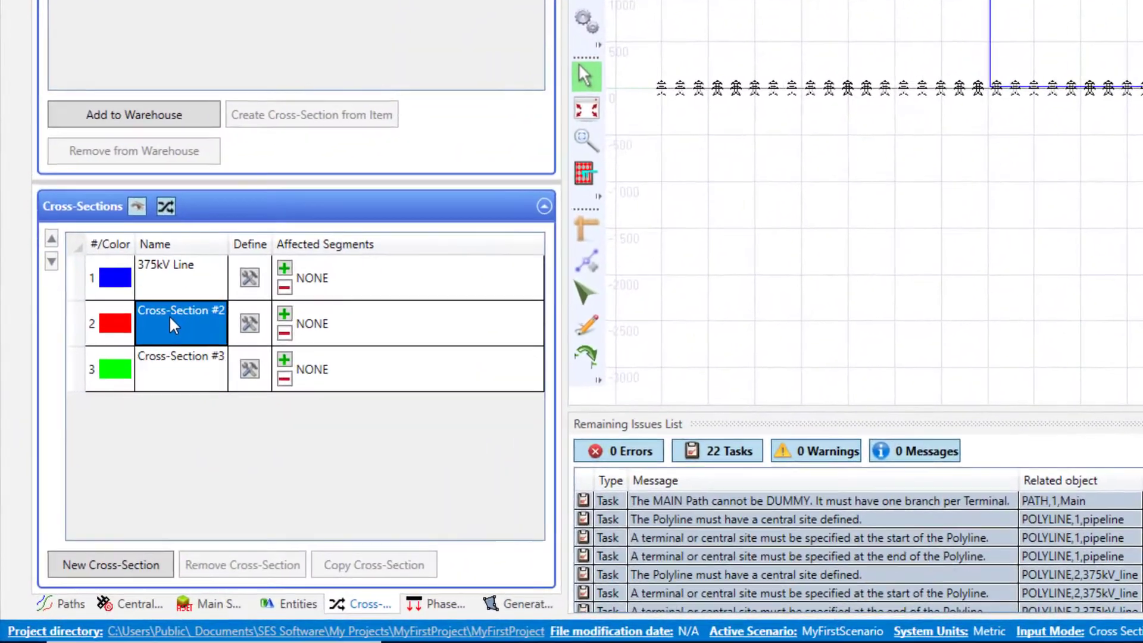
{"action": "type", "text": "Pipeline"}
{"action": "left_click", "coordinate": [181, 359]}
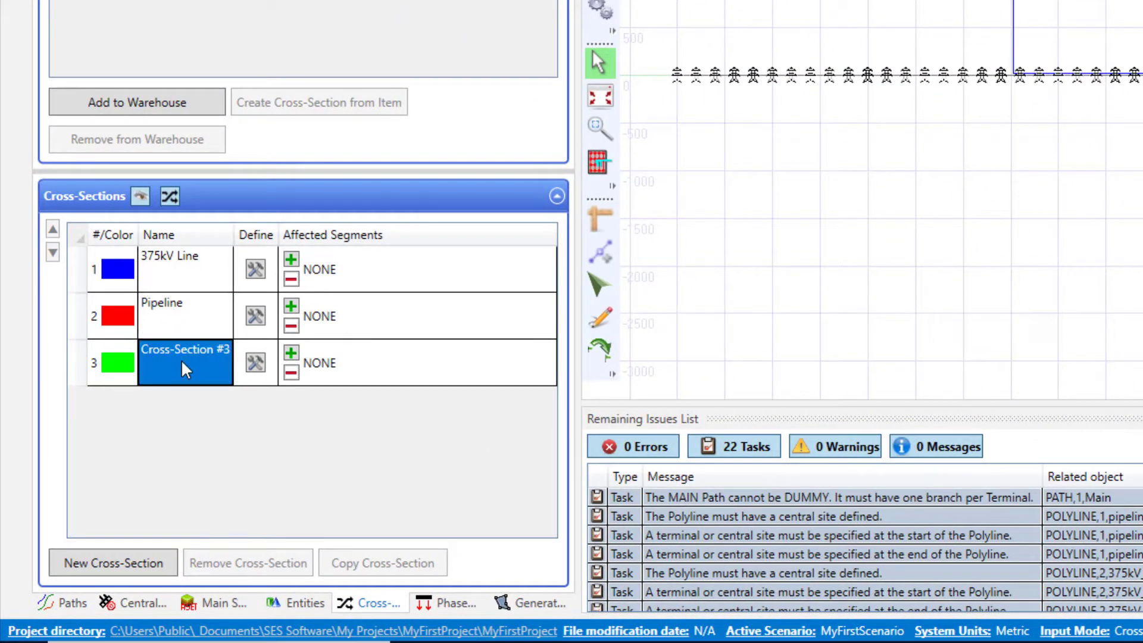
{"action": "type", "text": "69kV line"}
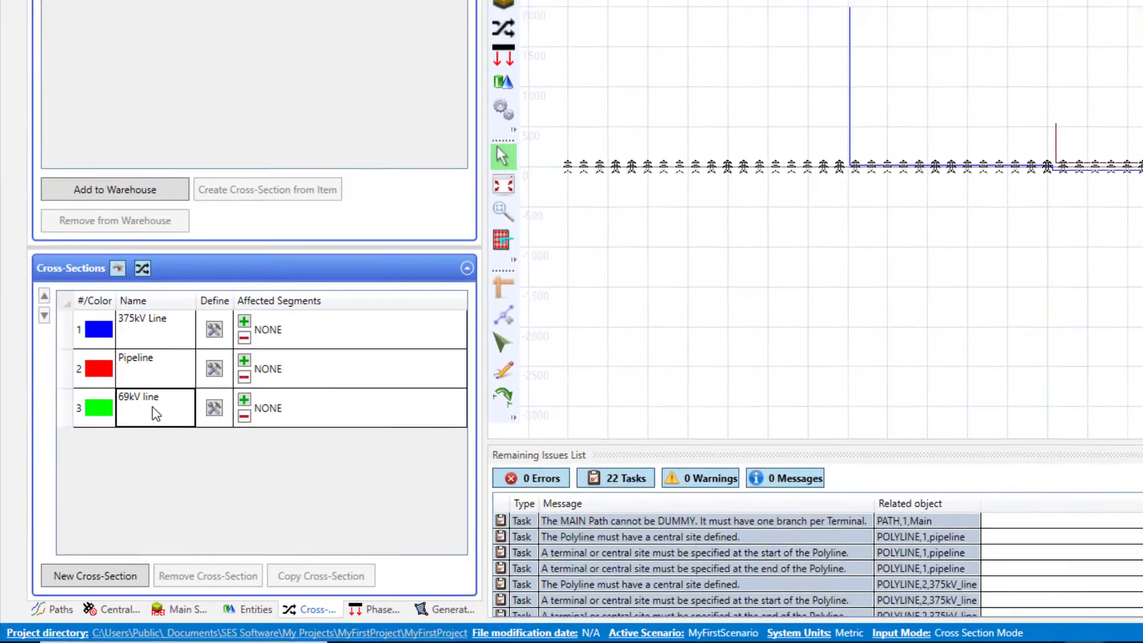
{"action": "left_click", "coordinate": [256, 320]}
- Define the components and phases of the new cross-sections and accept the definition
{"action": "left_click", "coordinate": [178, 415]}
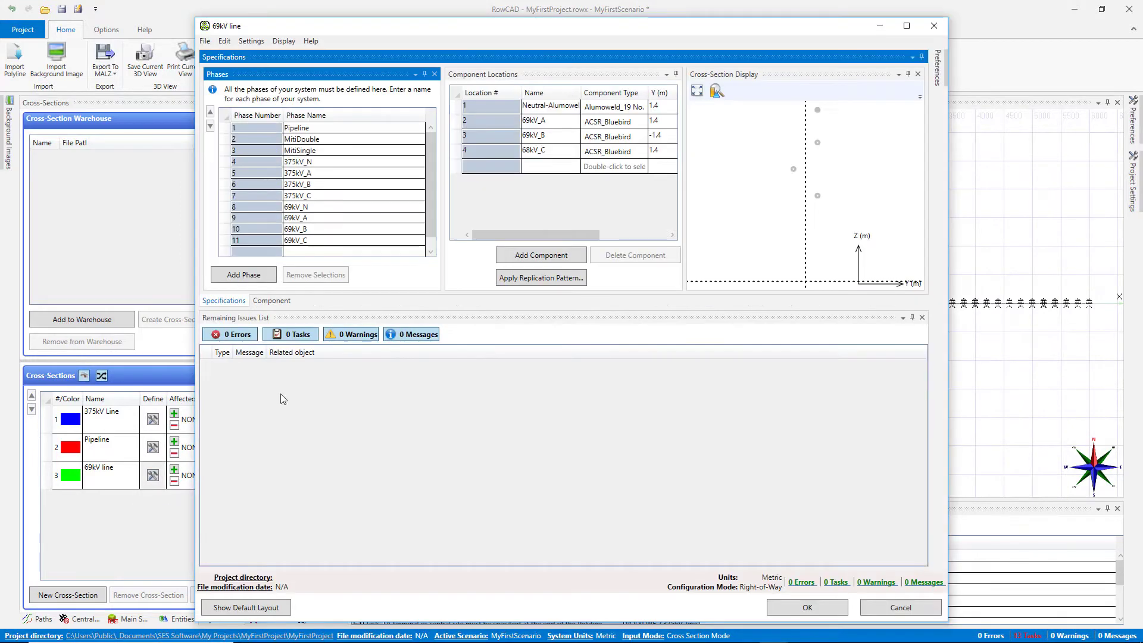
{"action": "left_click_drag", "start_coordinate": [507, 234], "coordinate": [571, 244]}
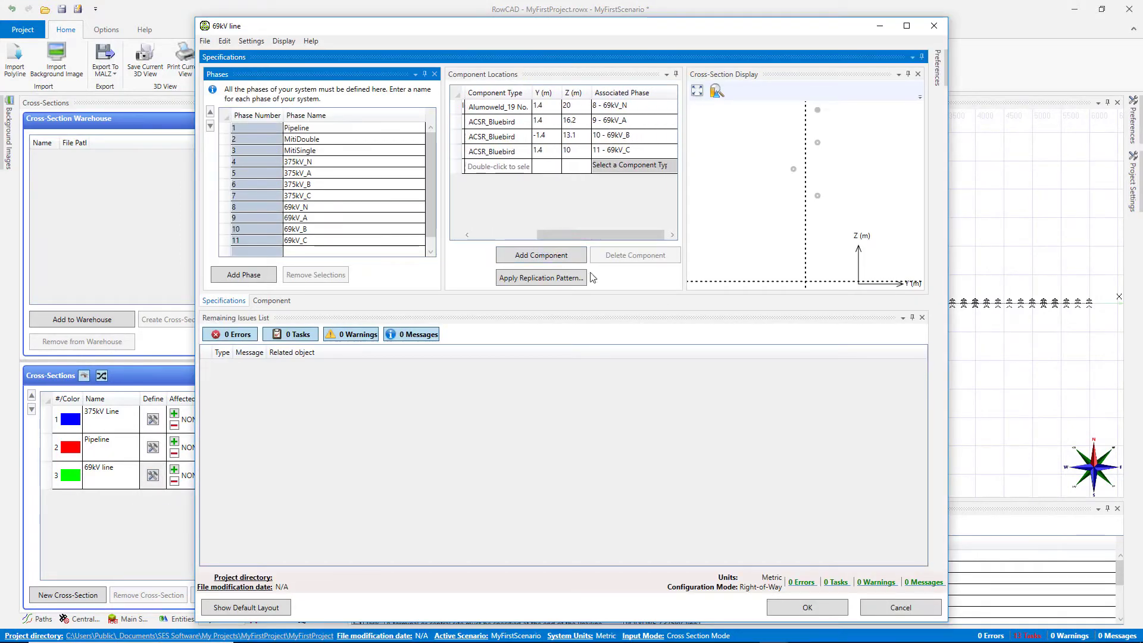
{"action": "left_click", "coordinate": [805, 607]}
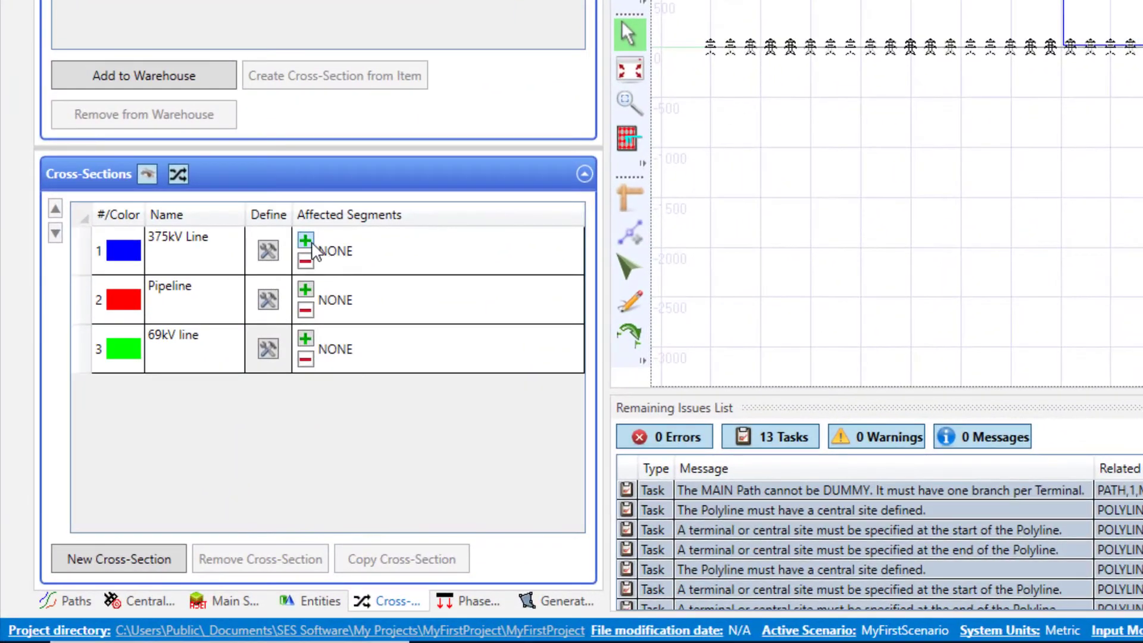
- Add segments 1 to 60 of polyline 2 - 375kV_line to 375kV Line's affected segments
{"action": "left_click", "coordinate": [306, 240]}
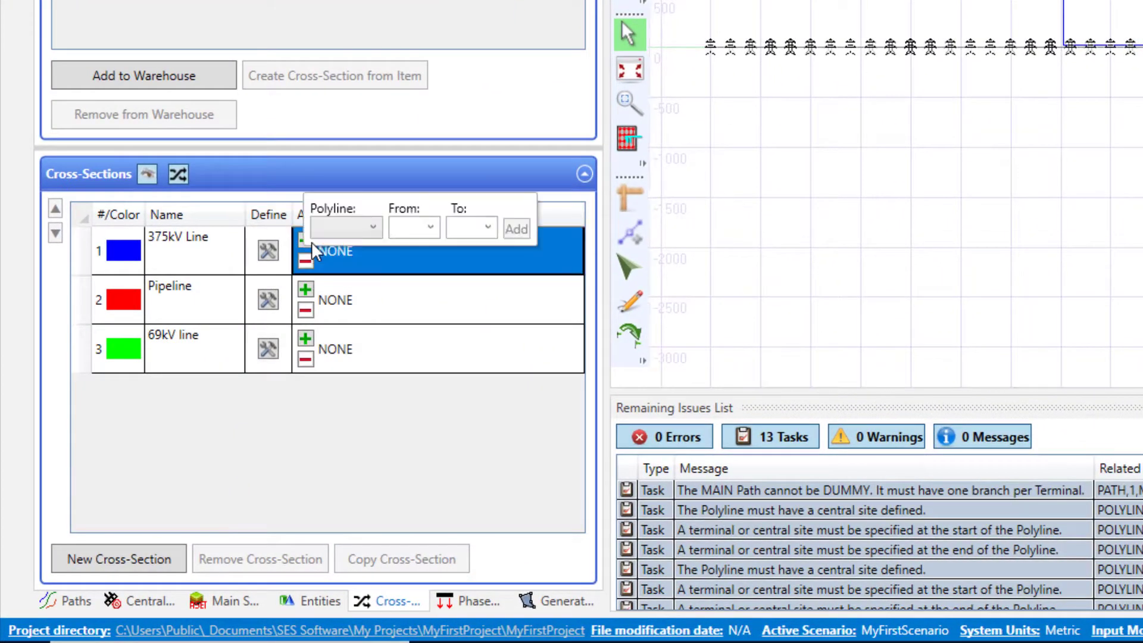
{"action": "left_click", "coordinate": [371, 229]}
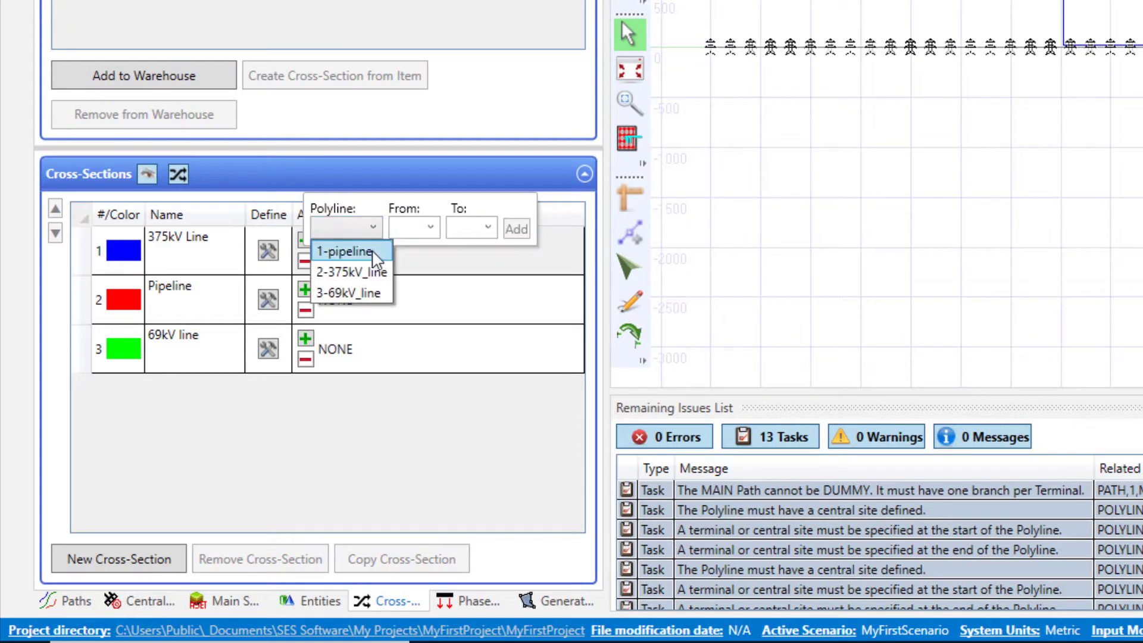
{"action": "left_click", "coordinate": [384, 275]}
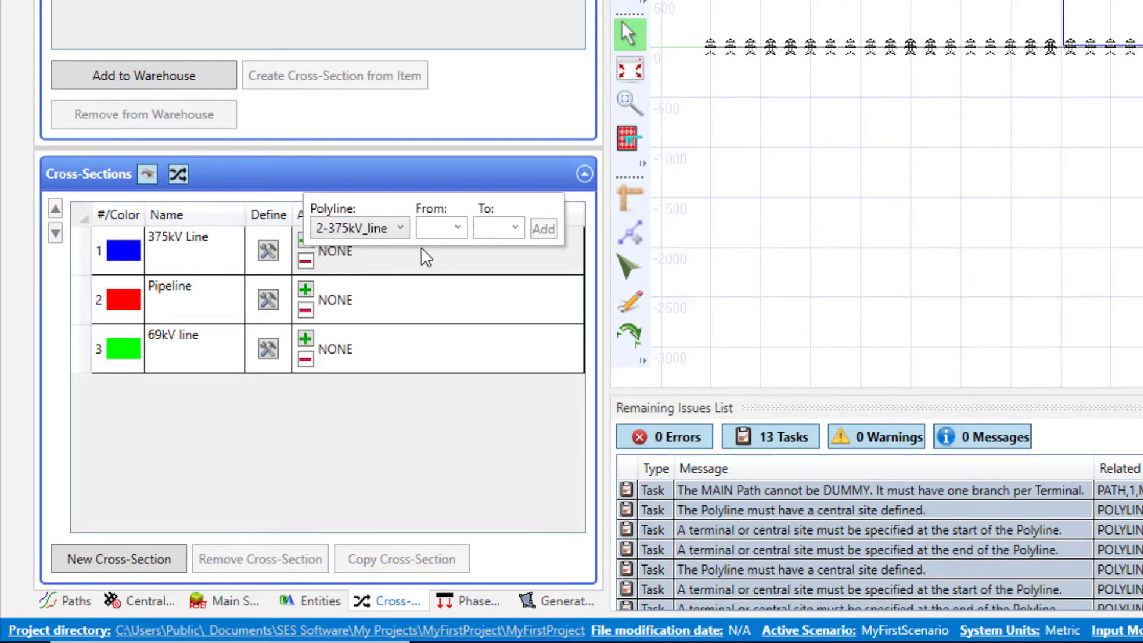
{"action": "left_click", "coordinate": [458, 228]}
{"action": "left_click", "coordinate": [477, 249]}
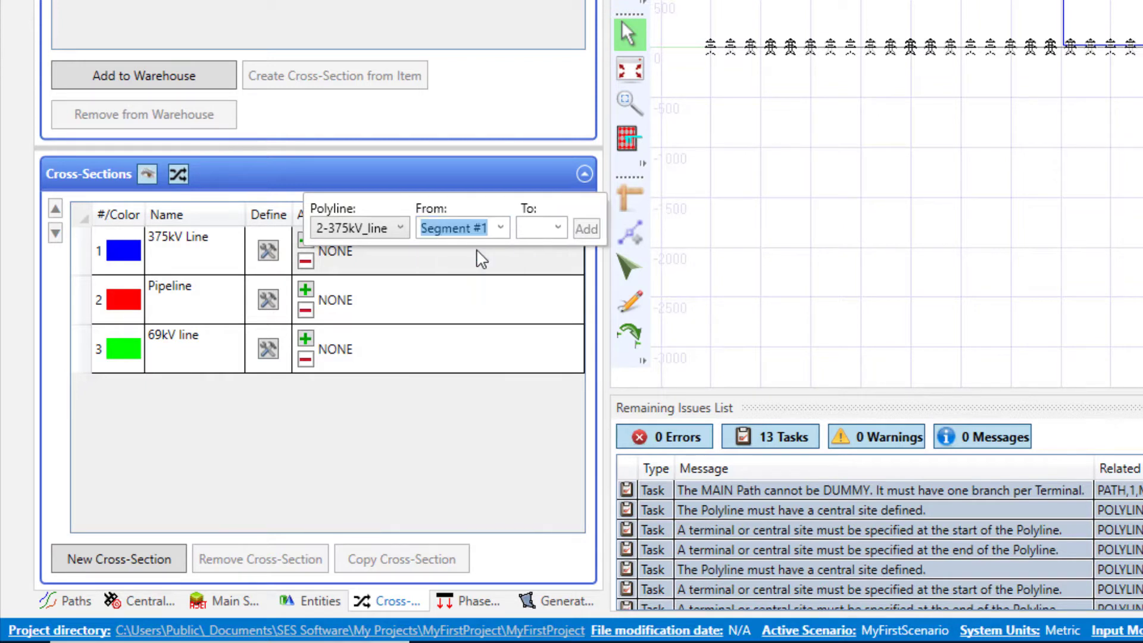
{"action": "left_click", "coordinate": [557, 228]}
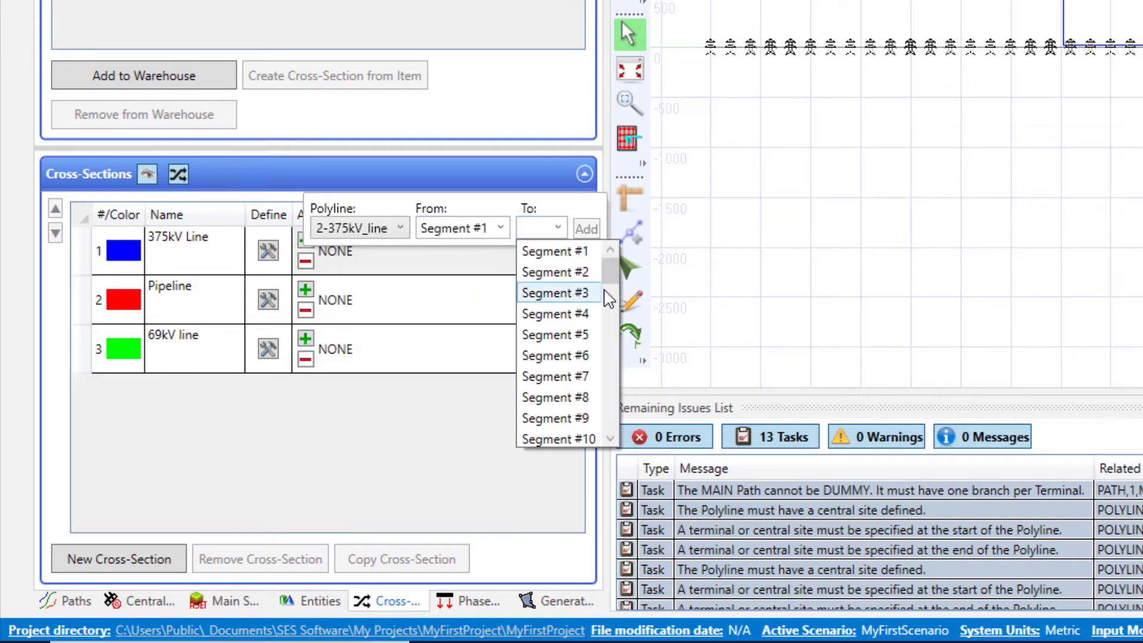
{"action": "left_click_drag", "start_coordinate": [608, 279], "coordinate": [590, 425]}
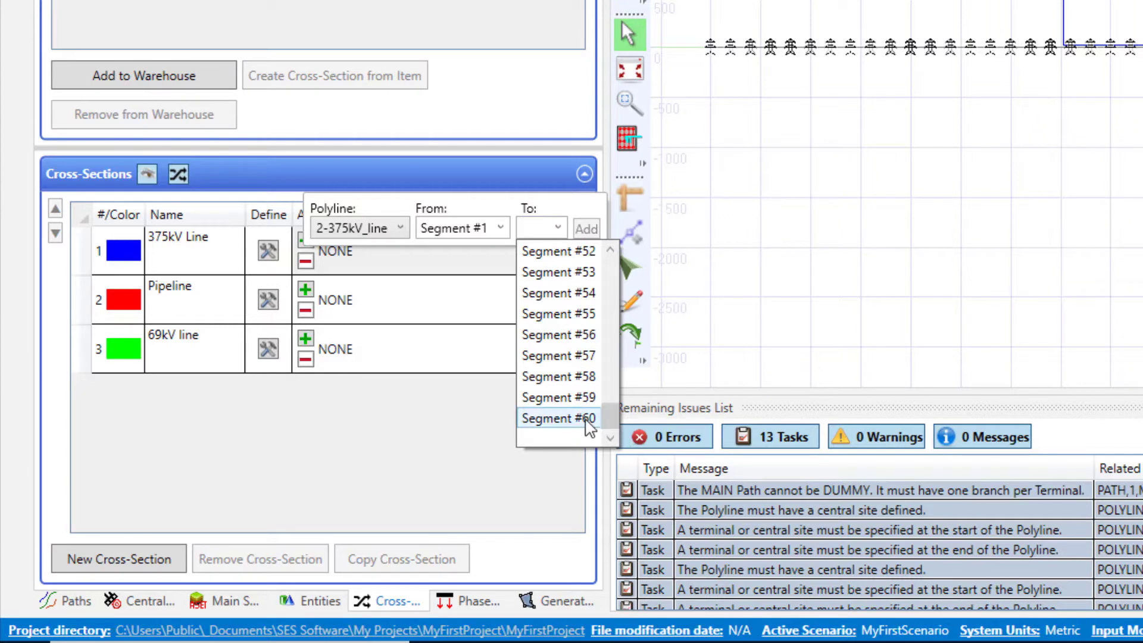
{"action": "left_click", "coordinate": [589, 425]}
{"action": "left_click", "coordinate": [639, 235]}
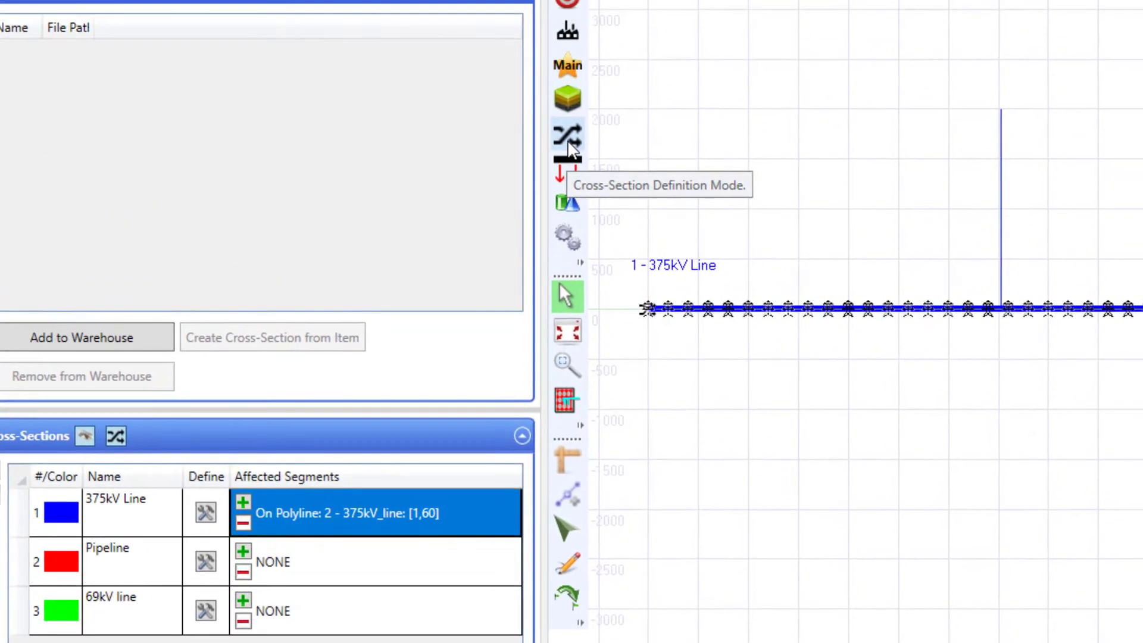
- Assign the Pipeline cross-section to the pipeline polyline in the viewer
{"action": "left_click", "coordinate": [569, 145]}
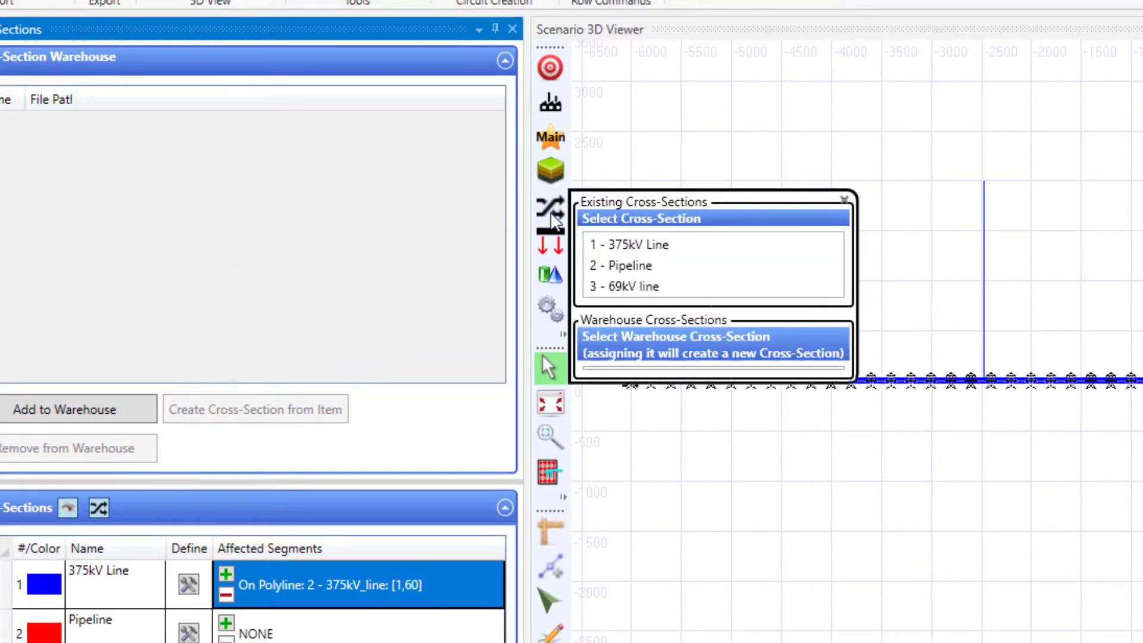
{"action": "left_click", "coordinate": [671, 269]}
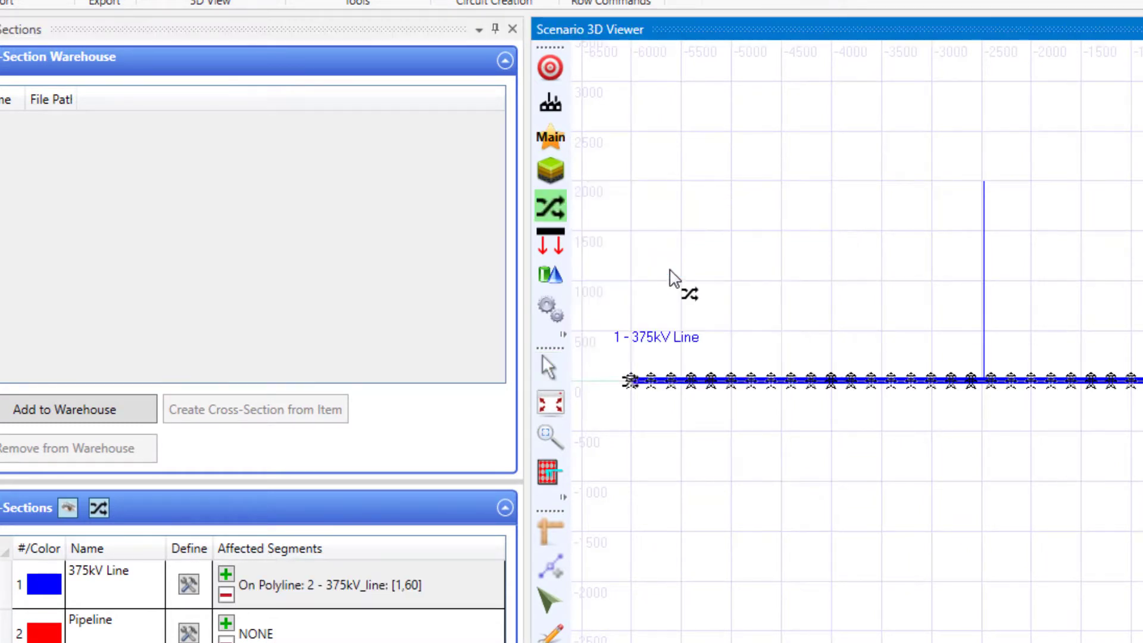
{"action": "mouse_move", "coordinate": [983, 186]}
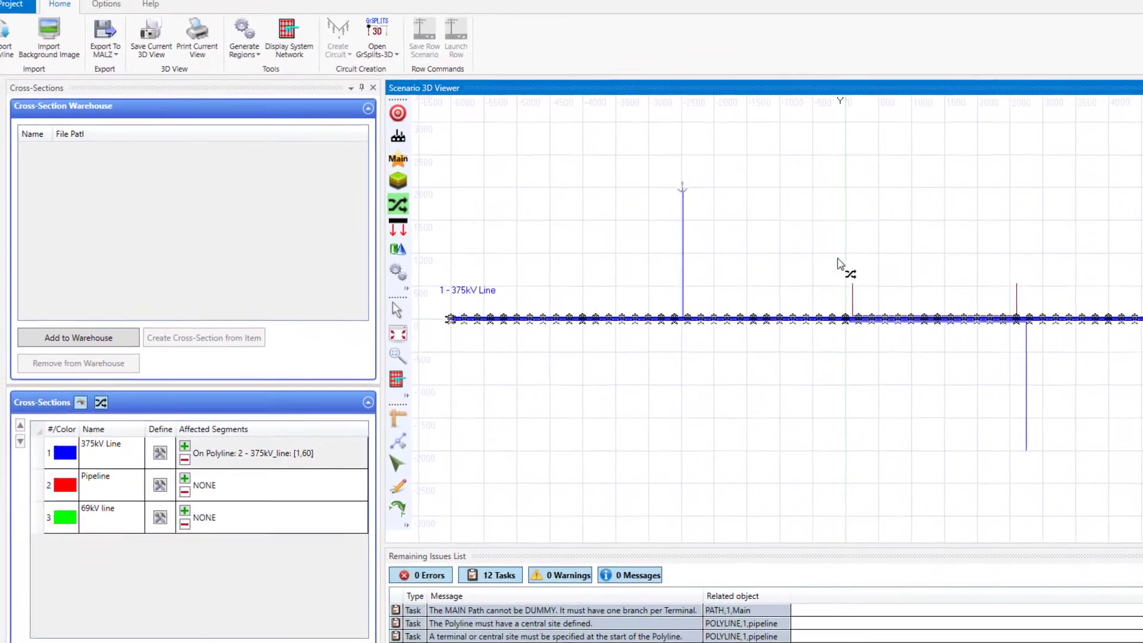
{"action": "mouse_move", "coordinate": [1140, 398]}
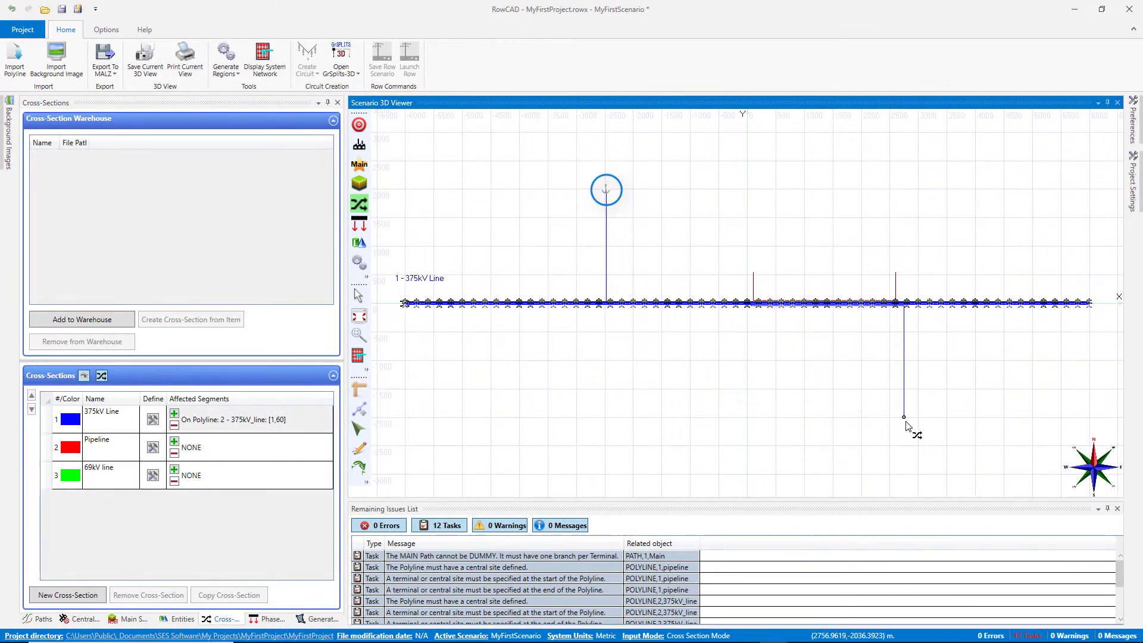
{"action": "left_click", "coordinate": [904, 417]}
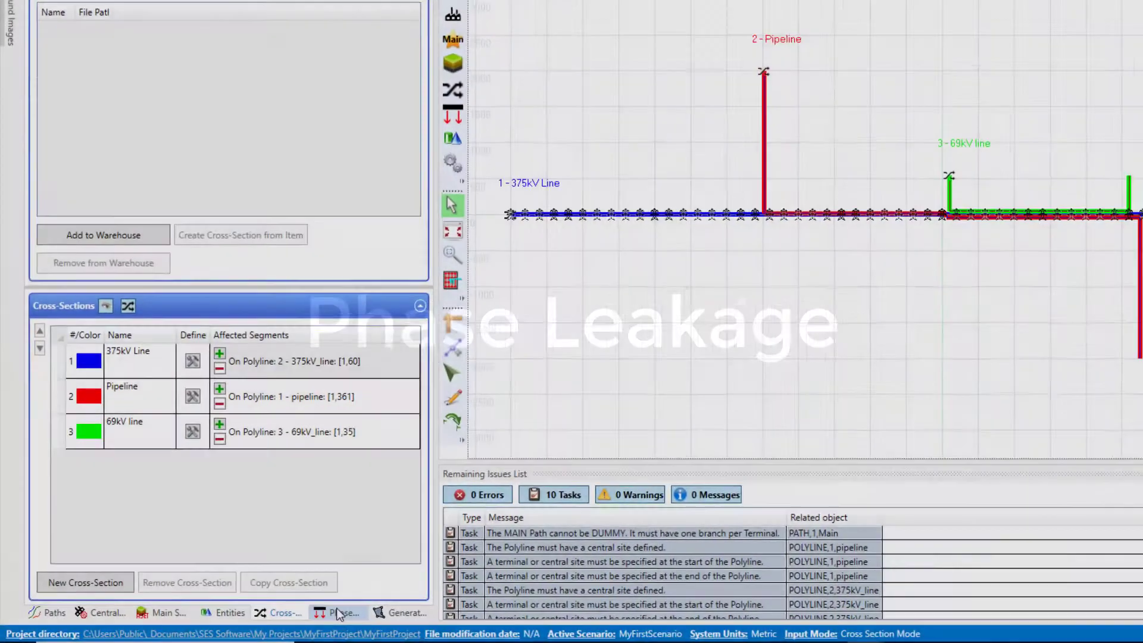
- Set the Pipeline phase leakage to 20000 Ω•m² resistance with 0 reactance
{"action": "left_click", "coordinate": [304, 612]}
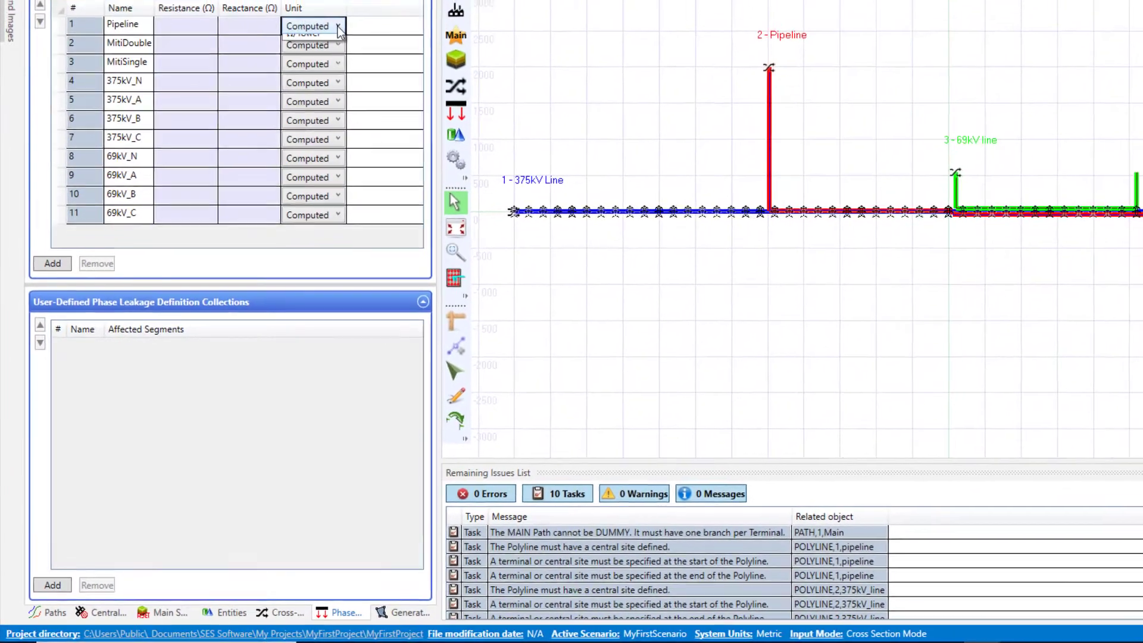
{"action": "left_click", "coordinate": [320, 58]}
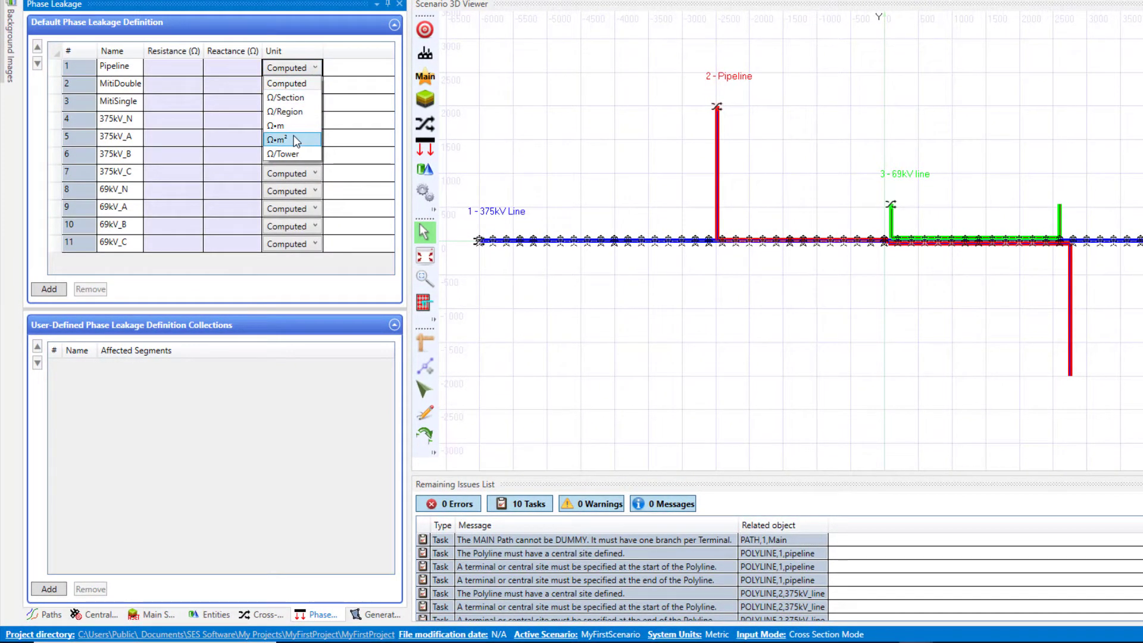
{"action": "left_click", "coordinate": [296, 141]}
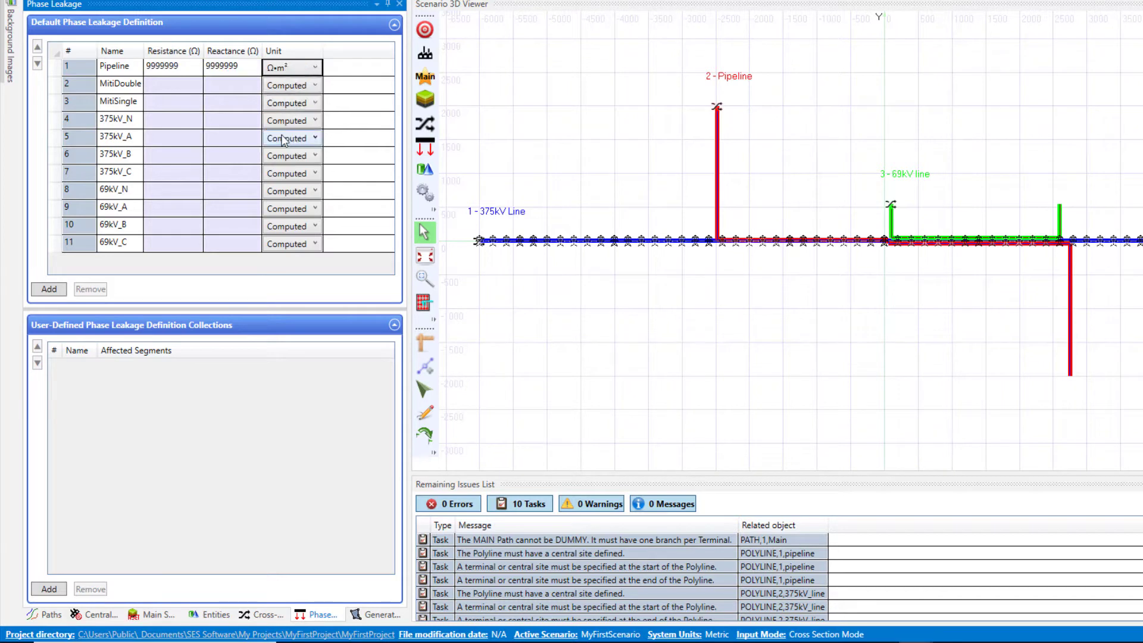
{"action": "left_click", "coordinate": [174, 68]}
{"action": "left_click", "coordinate": [175, 67]}
{"action": "type", "text": "20000"}
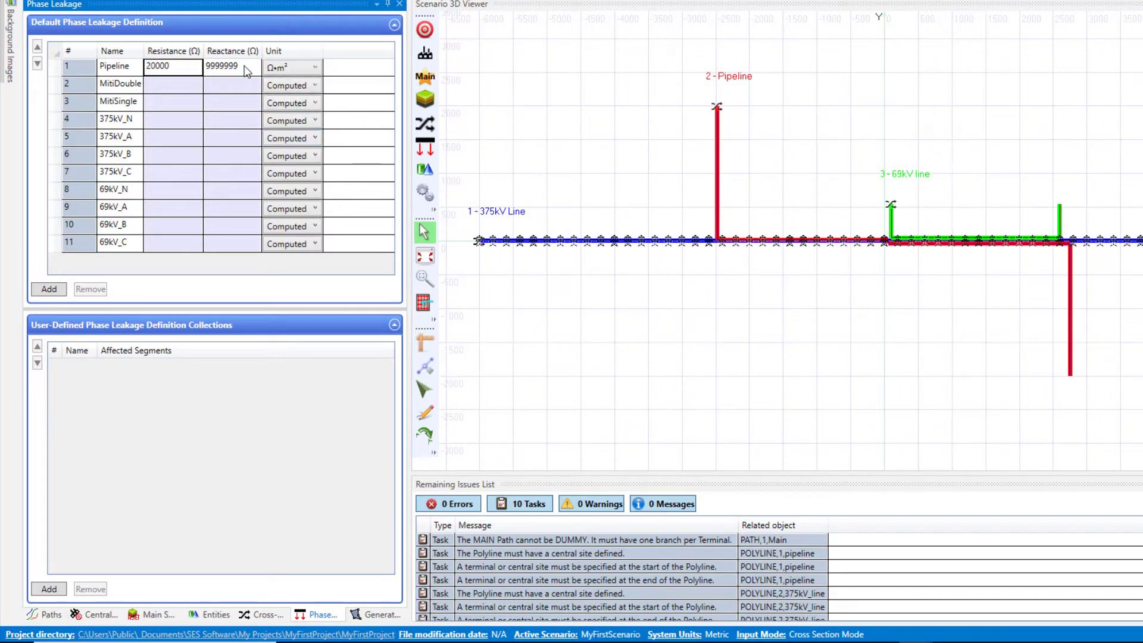
{"action": "left_click", "coordinate": [245, 66]}
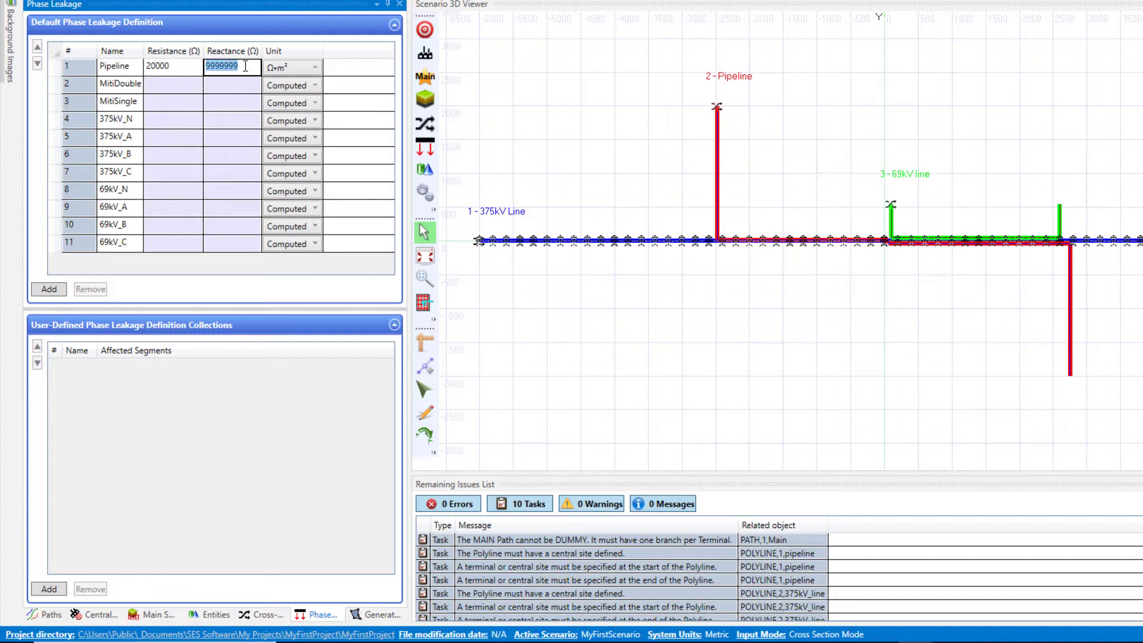
{"action": "type", "text": "0"}
{"action": "key", "text": "Return"}
- Set 375kV_N to 12 Ω/Tower and 69kV_N to 25 Ω/Tower, both with zero reactance
{"action": "left_click", "coordinate": [300, 125]}
{"action": "left_click", "coordinate": [292, 202]}
{"action": "left_click", "coordinate": [187, 120]}
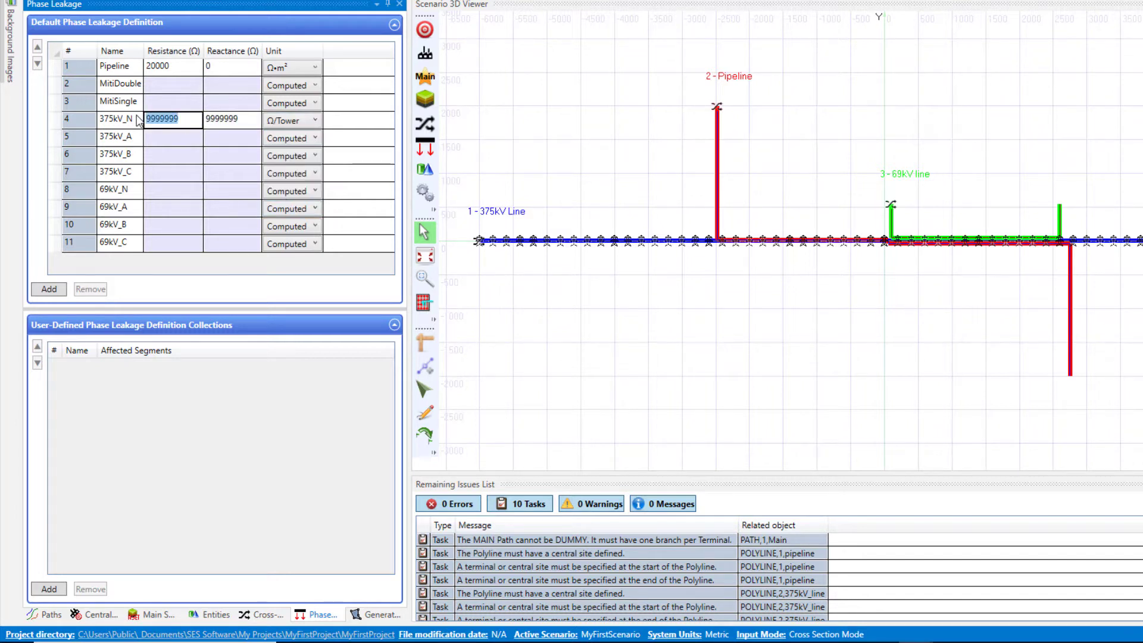
{"action": "type", "text": "12"}
{"action": "left_click", "coordinate": [244, 121]}
{"action": "type", "text": "0"}
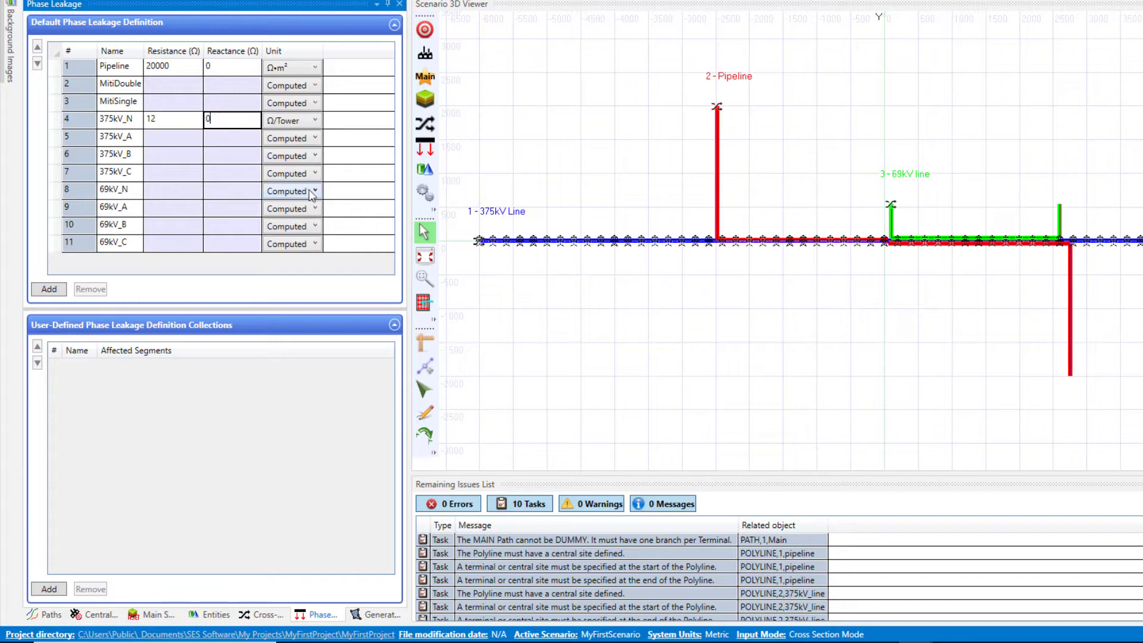
{"action": "left_click", "coordinate": [312, 191]}
{"action": "left_click", "coordinate": [287, 276]}
{"action": "left_click", "coordinate": [148, 190]}
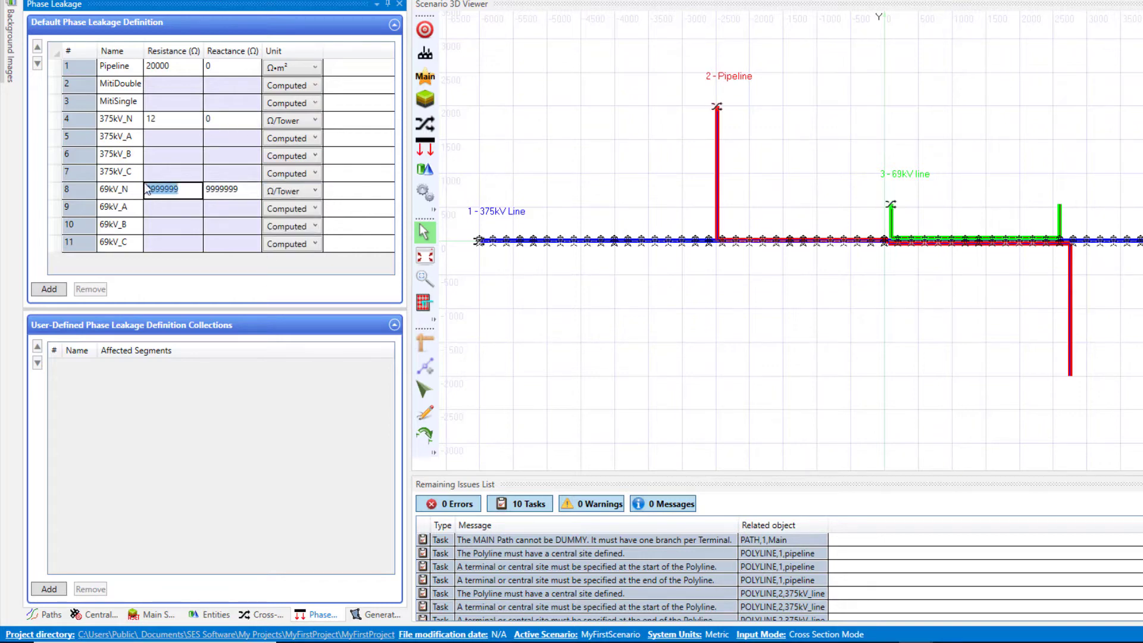
{"action": "left_click", "coordinate": [231, 191]}
{"action": "type", "text": "0"}
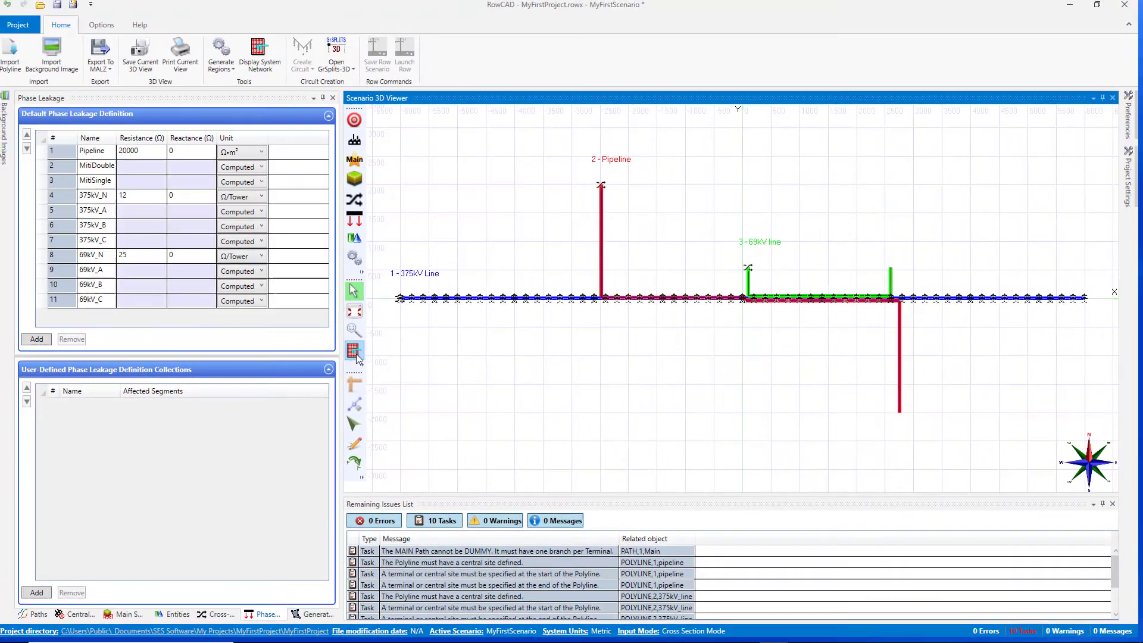
{"action": "left_click", "coordinate": [381, 355]}
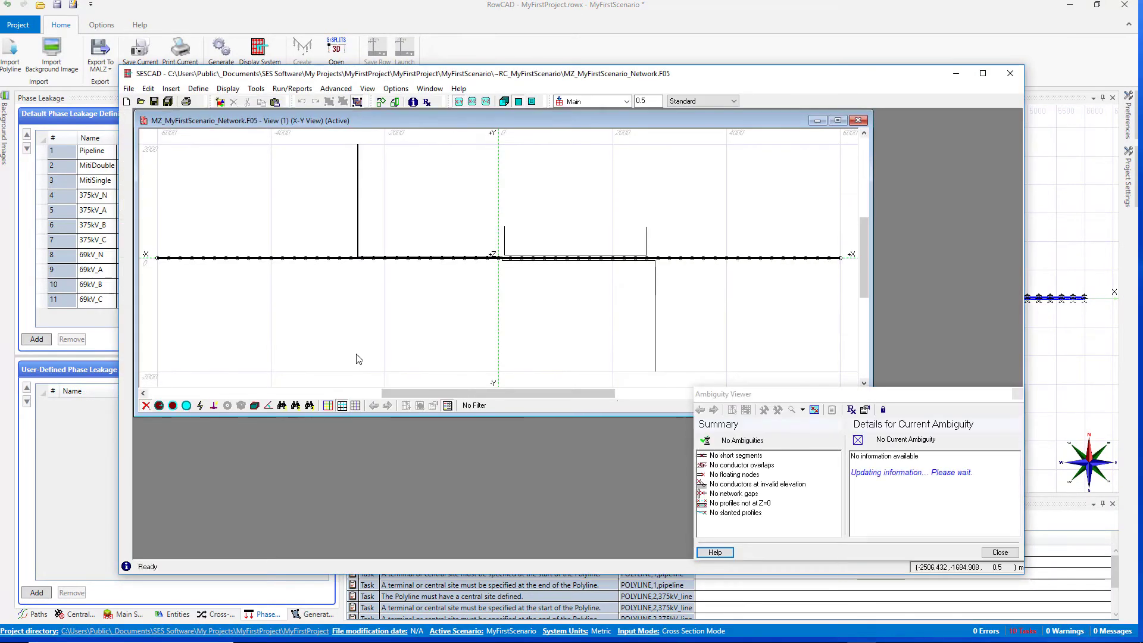
{"action": "left_click", "coordinate": [1017, 395]}
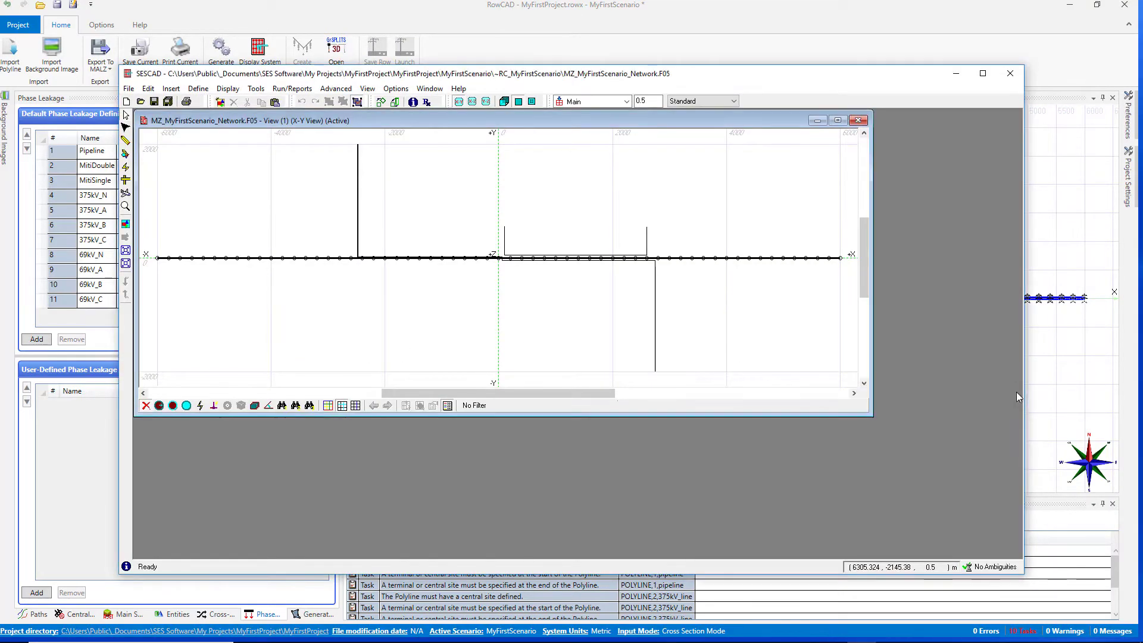
{"action": "left_click", "coordinate": [838, 120]}
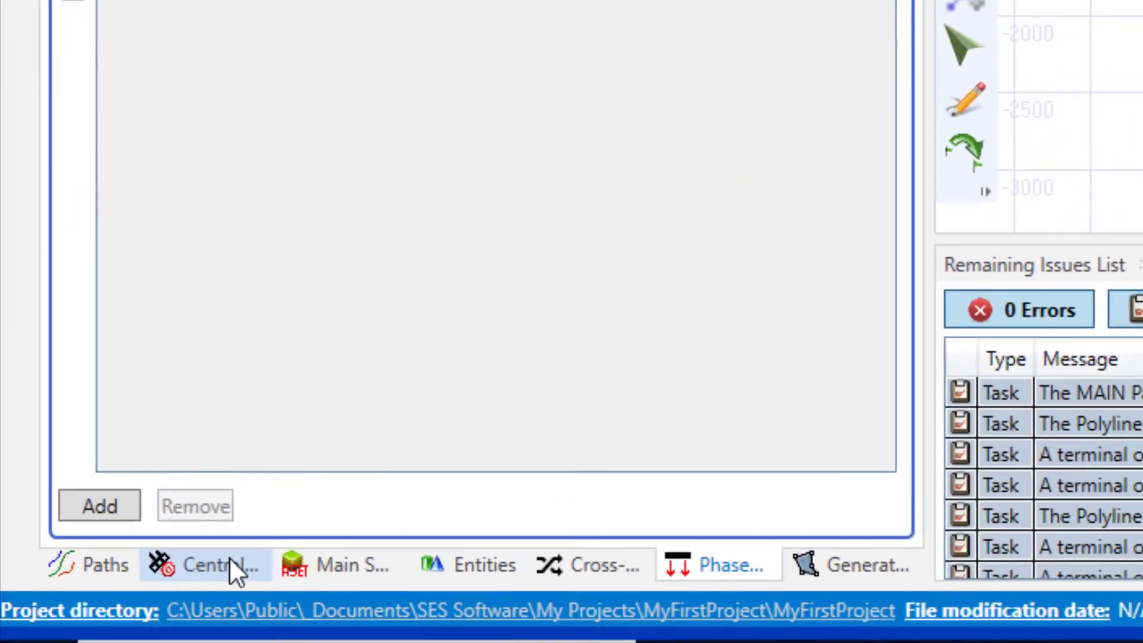
- Name the central site MyCentral Site with a 10 Ω ground resistance and confirm its impedances
{"action": "left_click", "coordinate": [231, 563]}
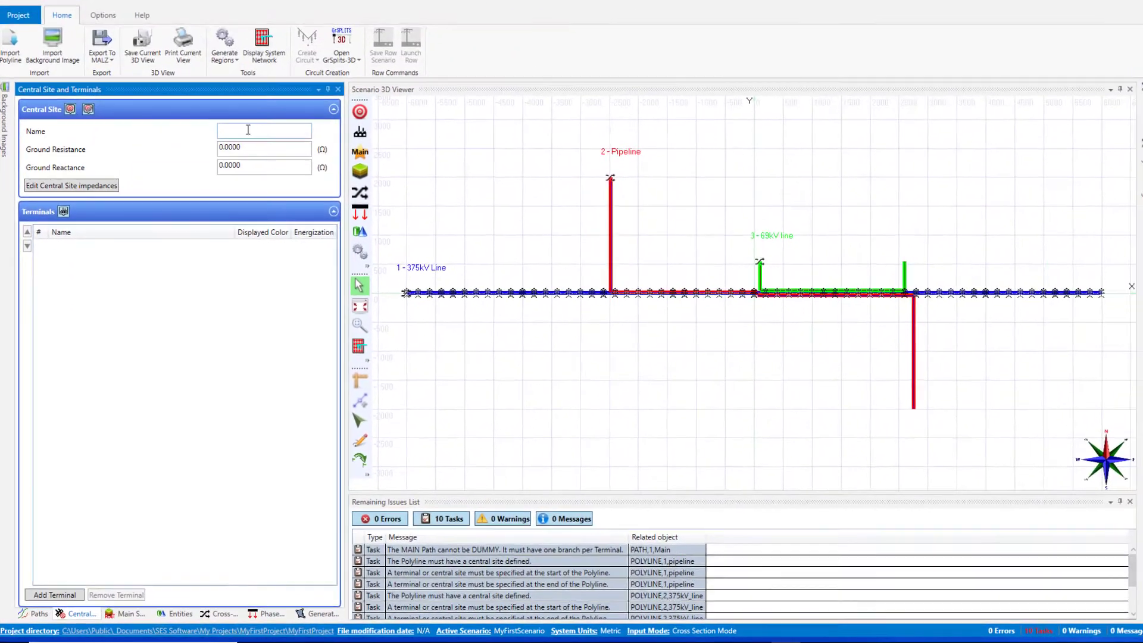
{"action": "left_click", "coordinate": [244, 138]}
{"action": "type", "text": "MyCentral Site"}
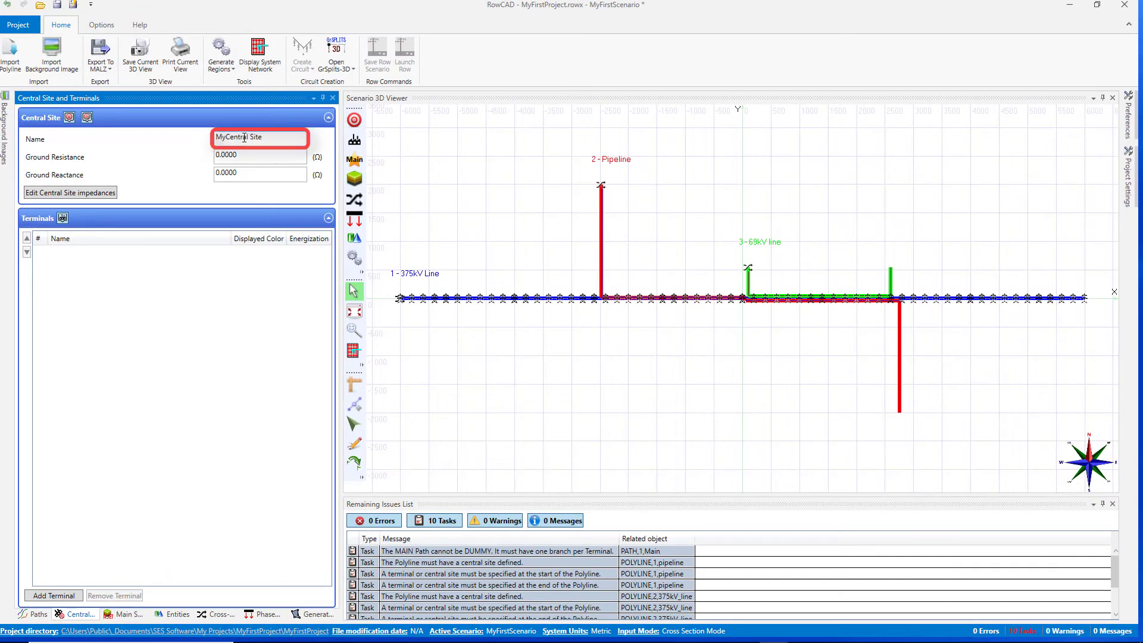
{"action": "left_click", "coordinate": [236, 154]}
{"action": "type", "text": "10"}
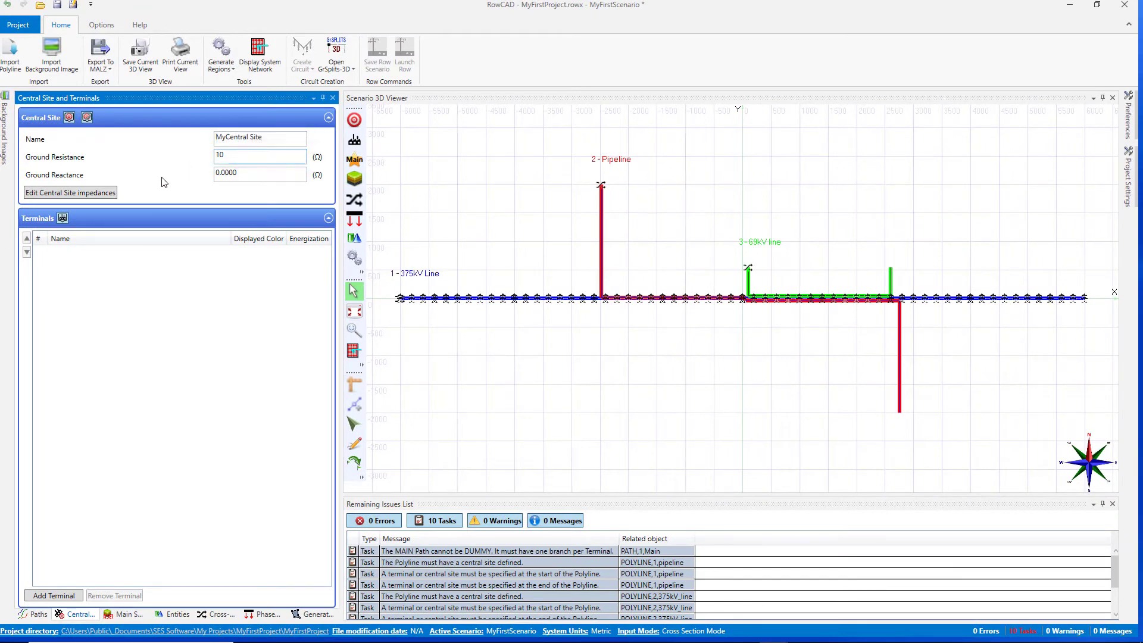
{"action": "left_click", "coordinate": [104, 194]}
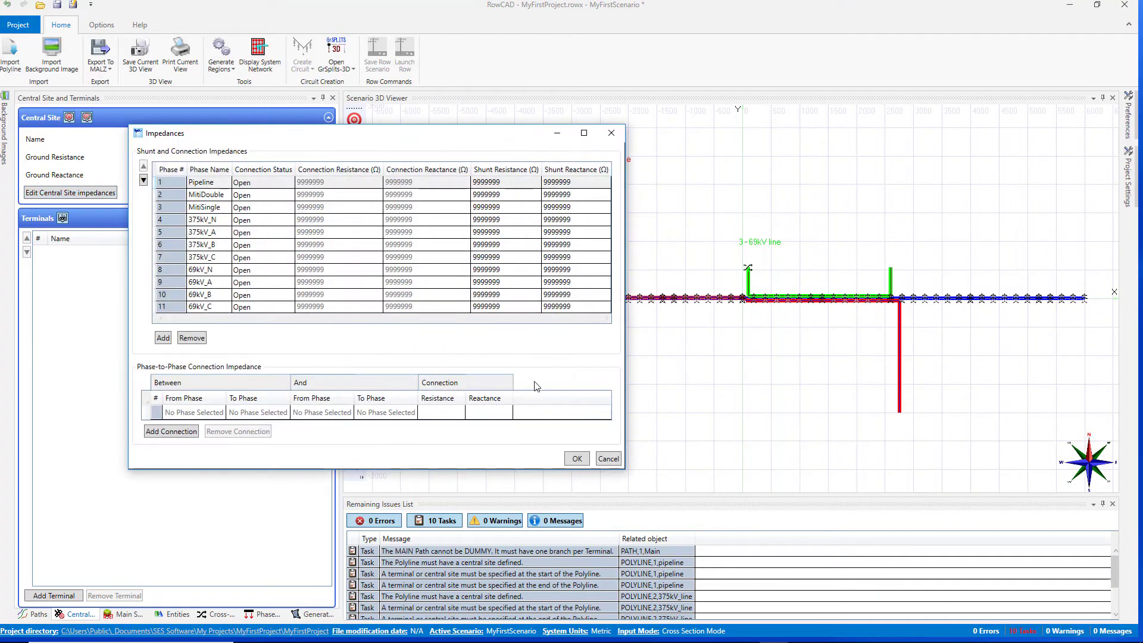
{"action": "left_click", "coordinate": [577, 460]}
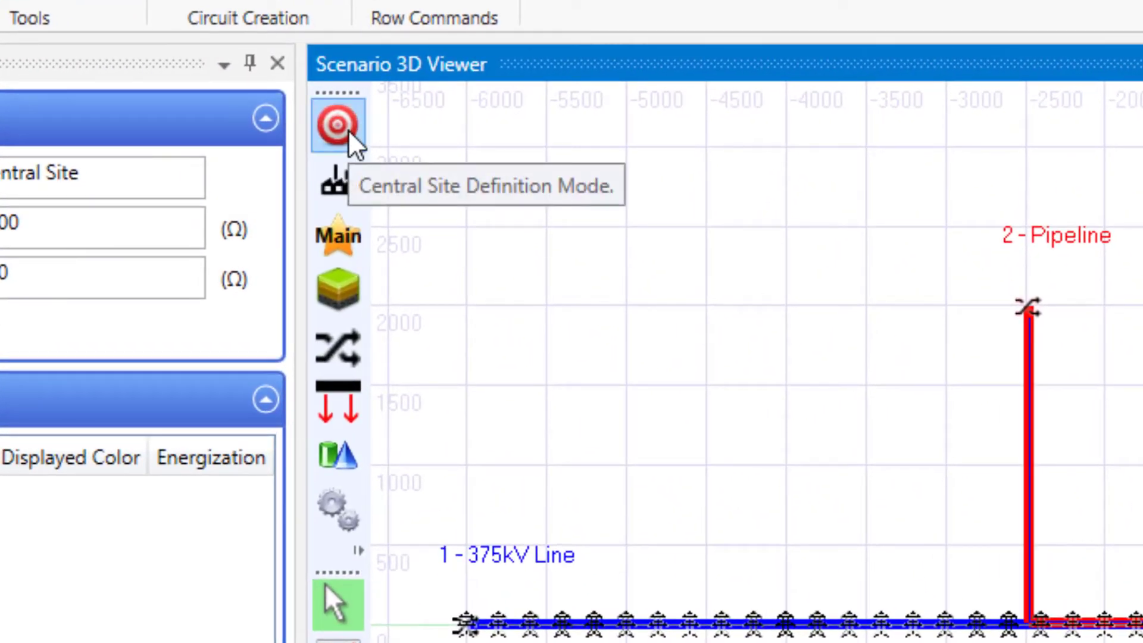
- Place central site markers at the first points of the pipeline, 375kV line and 69kV line
{"action": "left_click", "coordinate": [351, 136]}
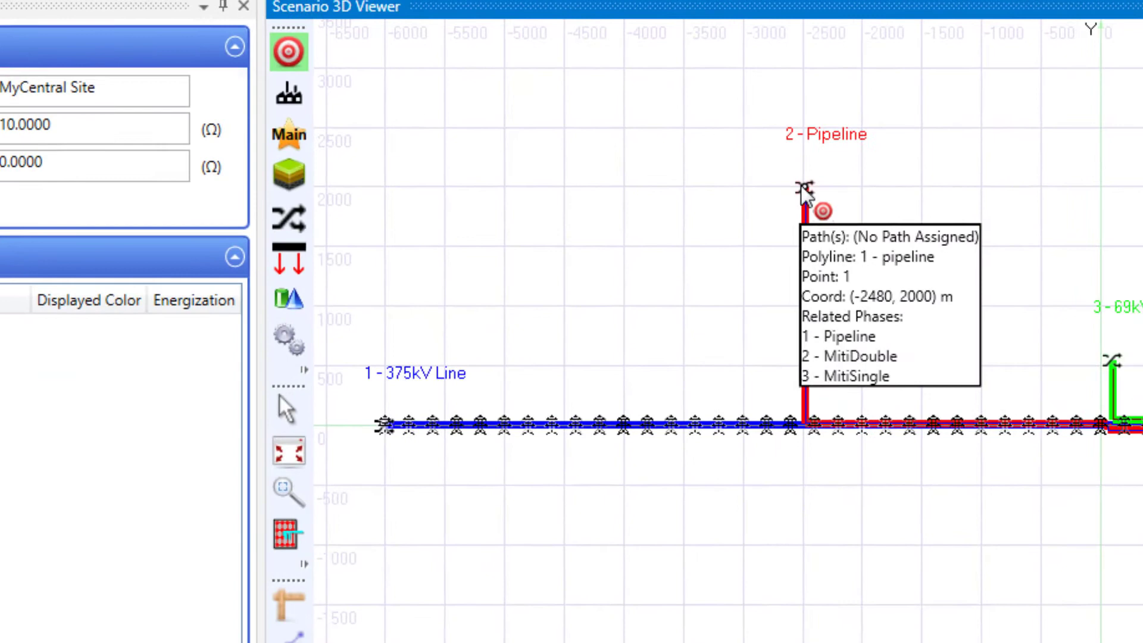
{"action": "left_click", "coordinate": [922, 251]}
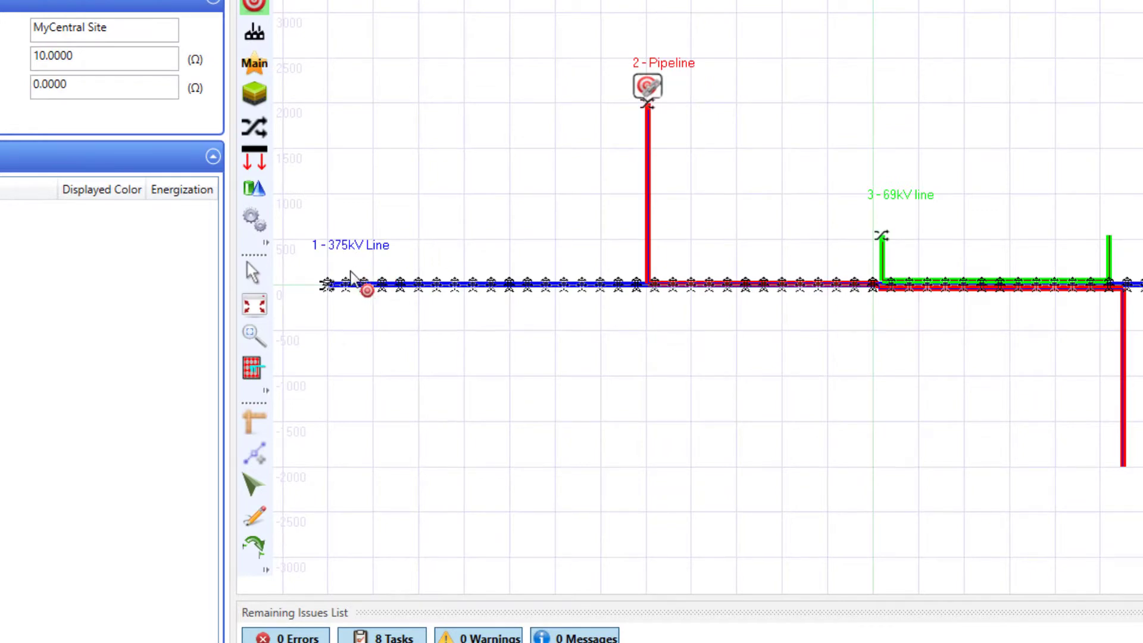
{"action": "left_click", "coordinate": [345, 286]}
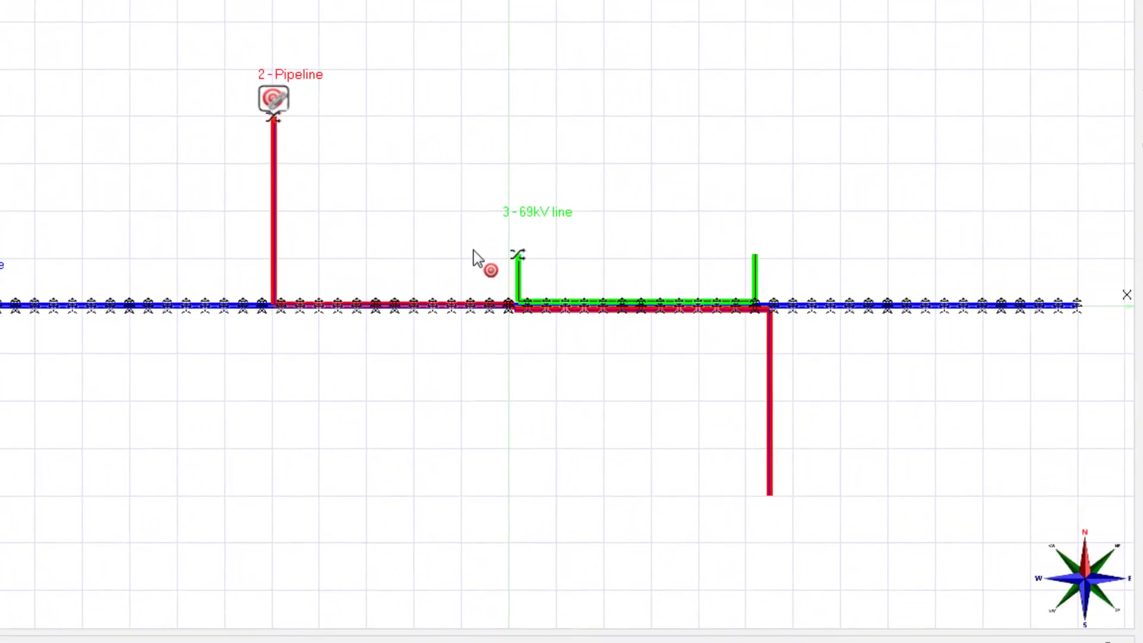
{"action": "left_click", "coordinate": [516, 255]}
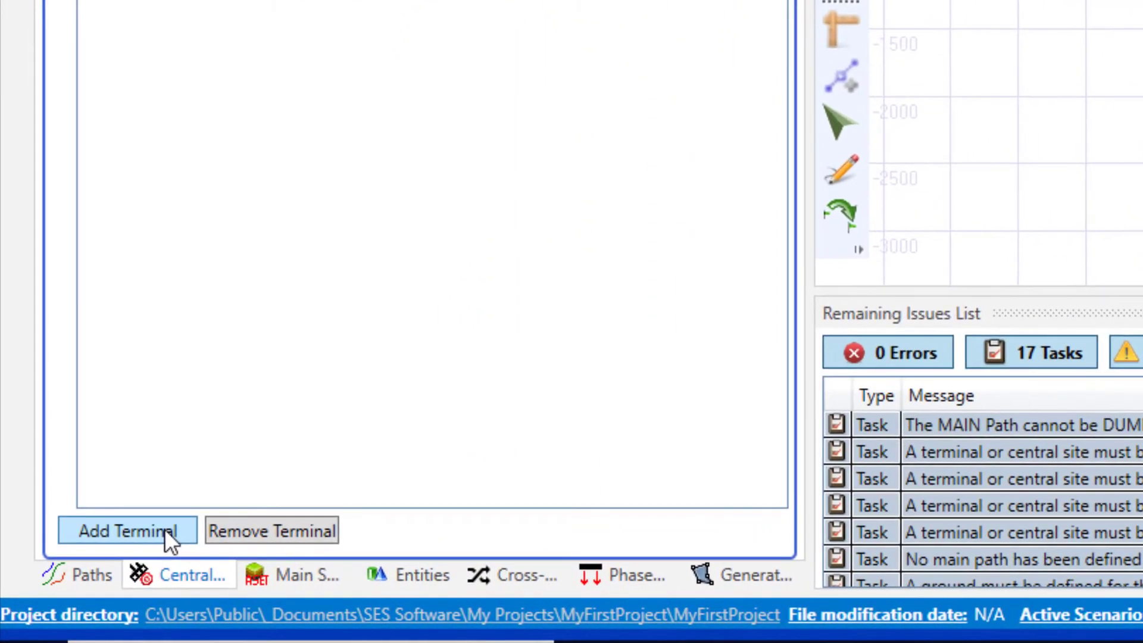
- Add two terminals and name them East_Terminal and West_Terminal
{"action": "left_click", "coordinate": [158, 543]}
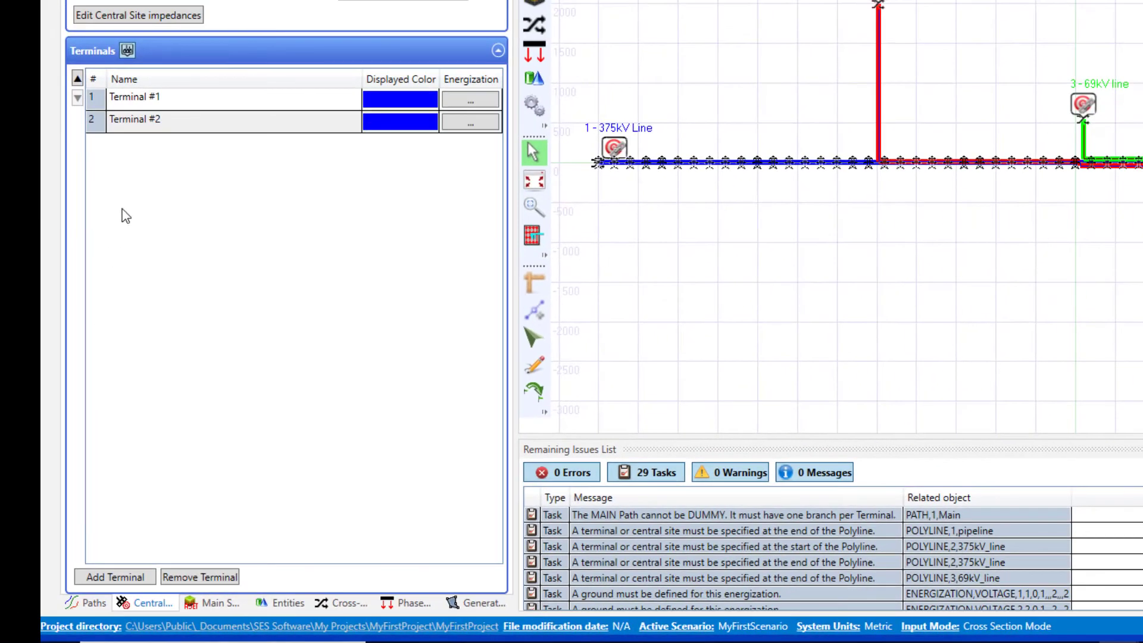
{"action": "left_click", "coordinate": [195, 106]}
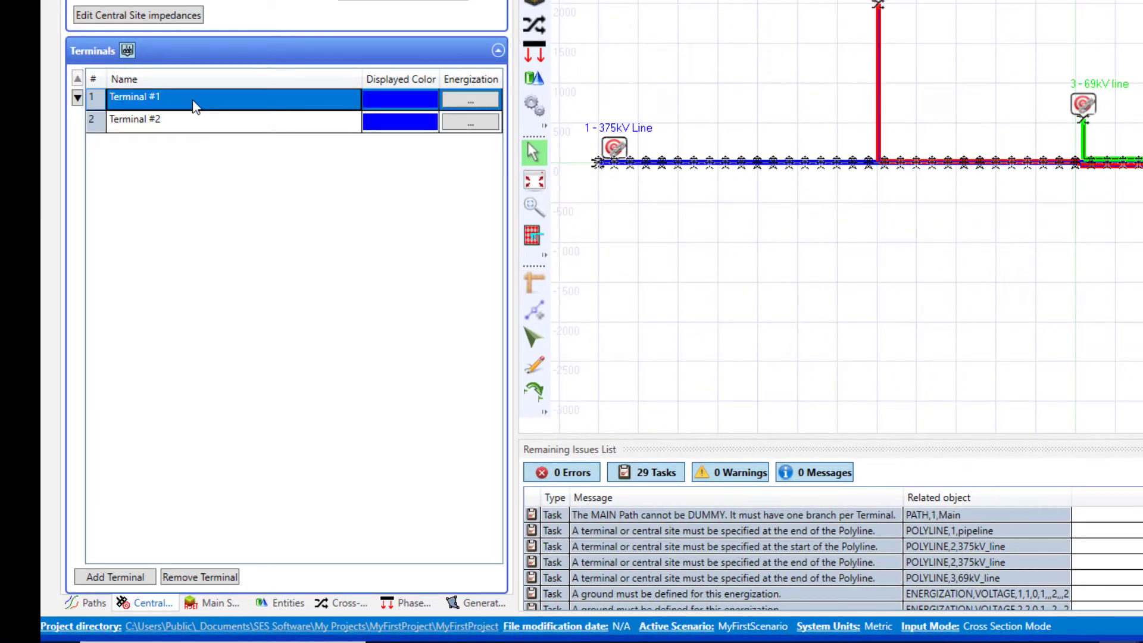
{"action": "type", "text": "East_Terminal"}
{"action": "left_click", "coordinate": [181, 125]}
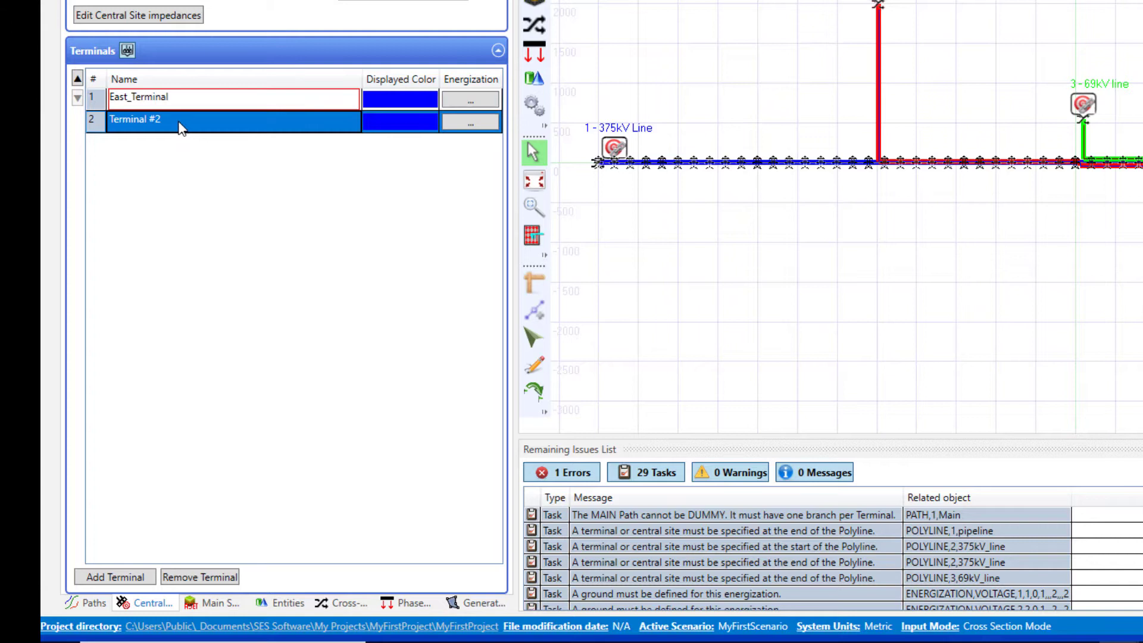
{"action": "type", "text": "West_Terminal"}
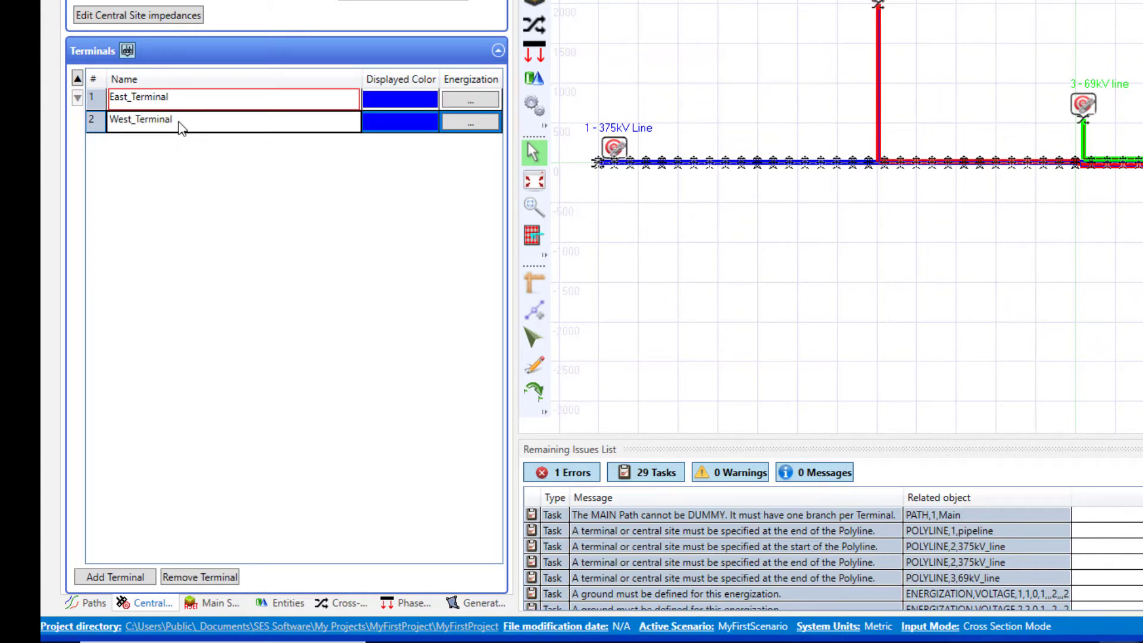
{"action": "key", "text": "Return"}
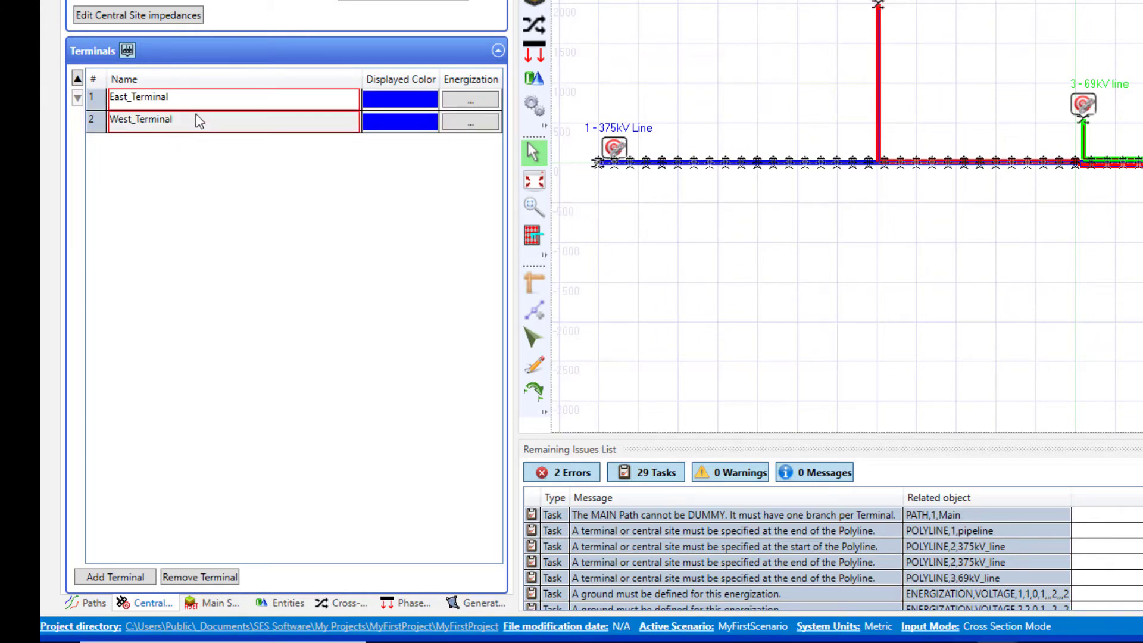
- Add three grounding points to East_Terminal, giving the third a resistance of 1
{"action": "left_click", "coordinate": [470, 101]}
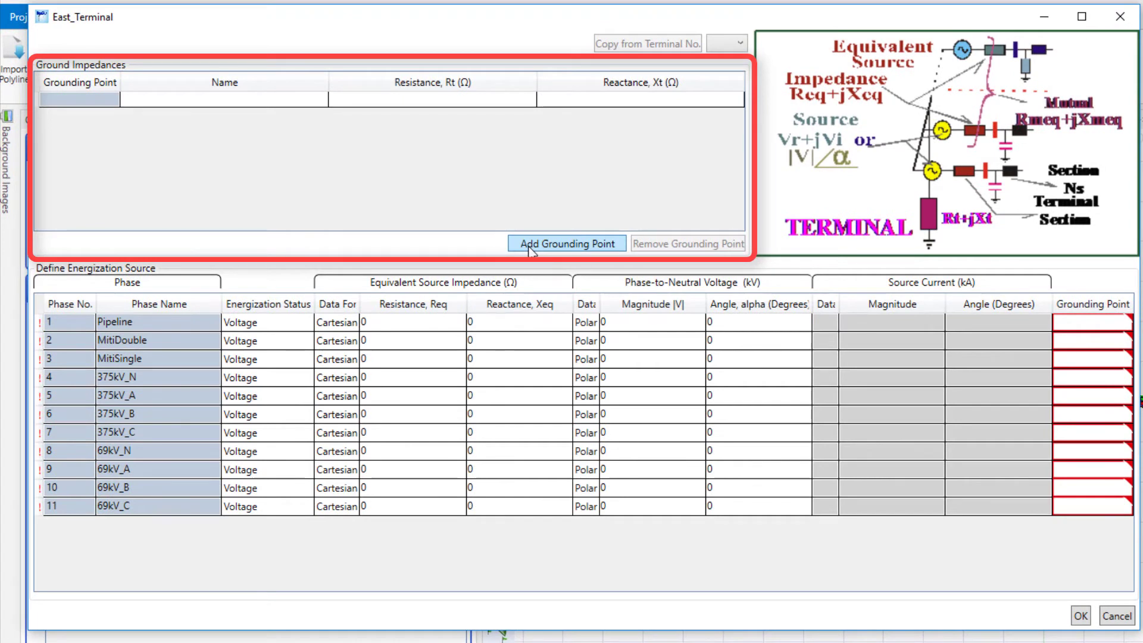
{"action": "left_click", "coordinate": [531, 249]}
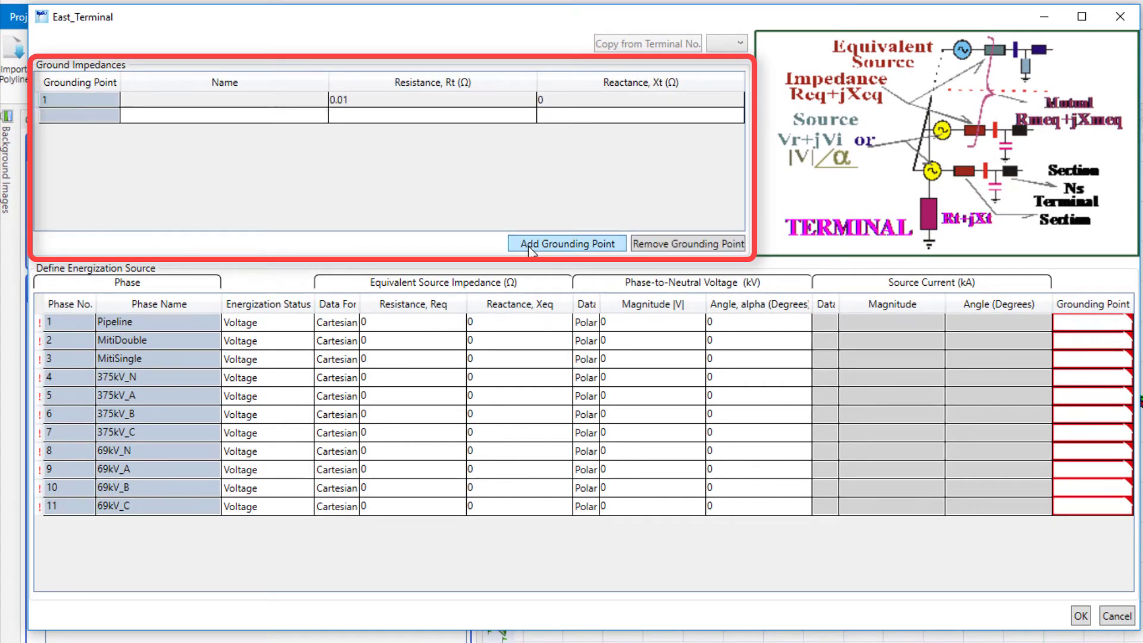
{"action": "left_click", "coordinate": [532, 249]}
{"action": "left_click", "coordinate": [532, 249]}
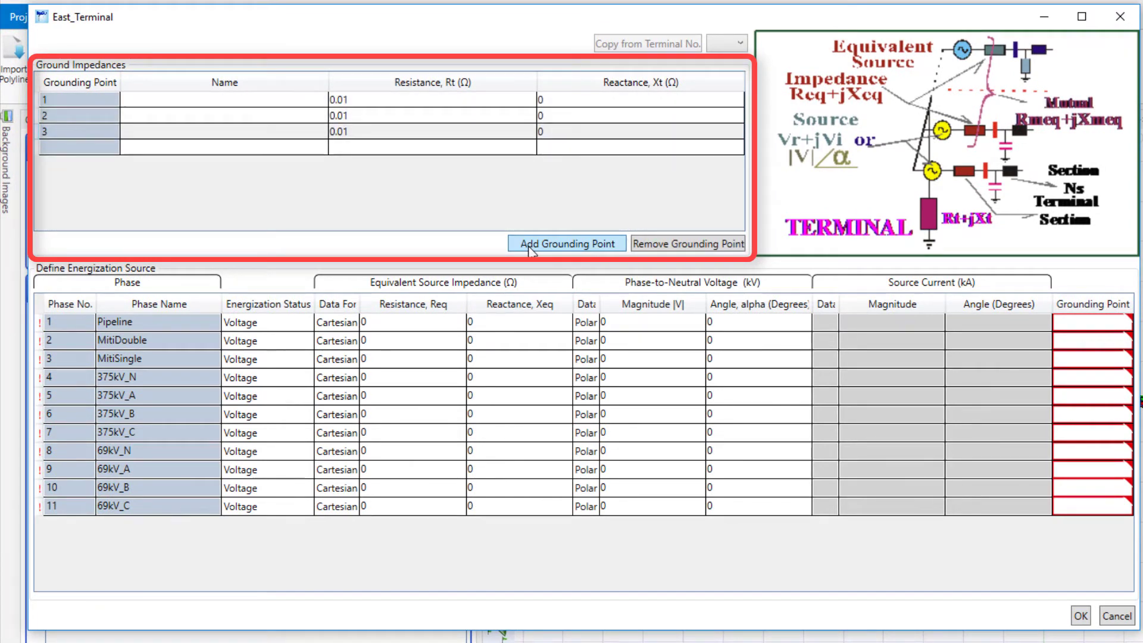
{"action": "left_click", "coordinate": [295, 105]}
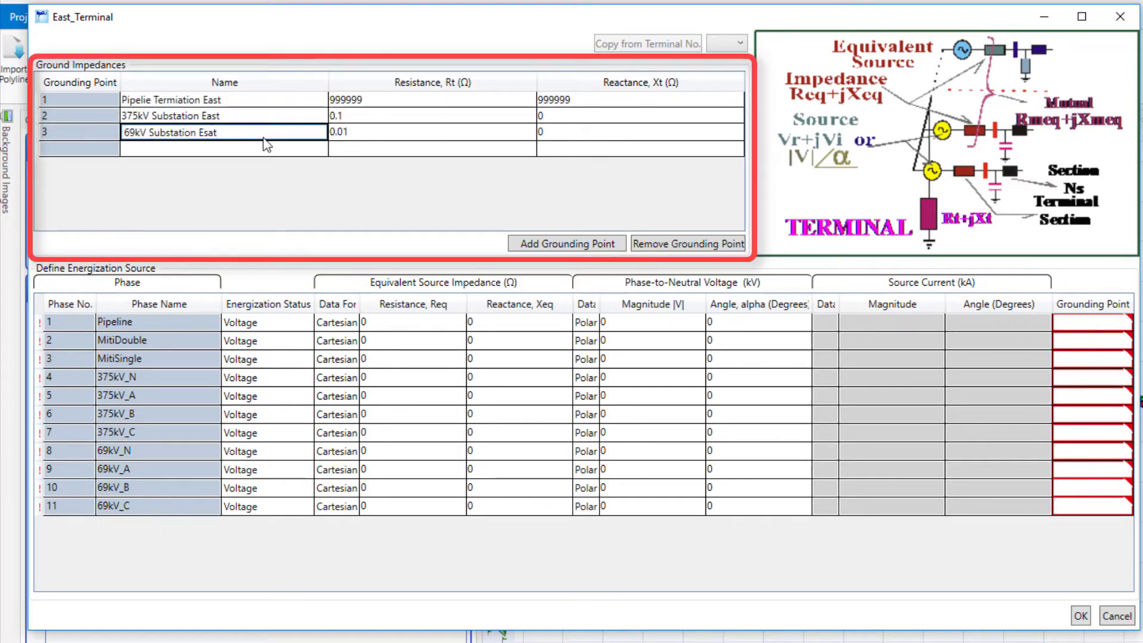
{"action": "left_click", "coordinate": [350, 136]}
{"action": "type", "text": "1"}
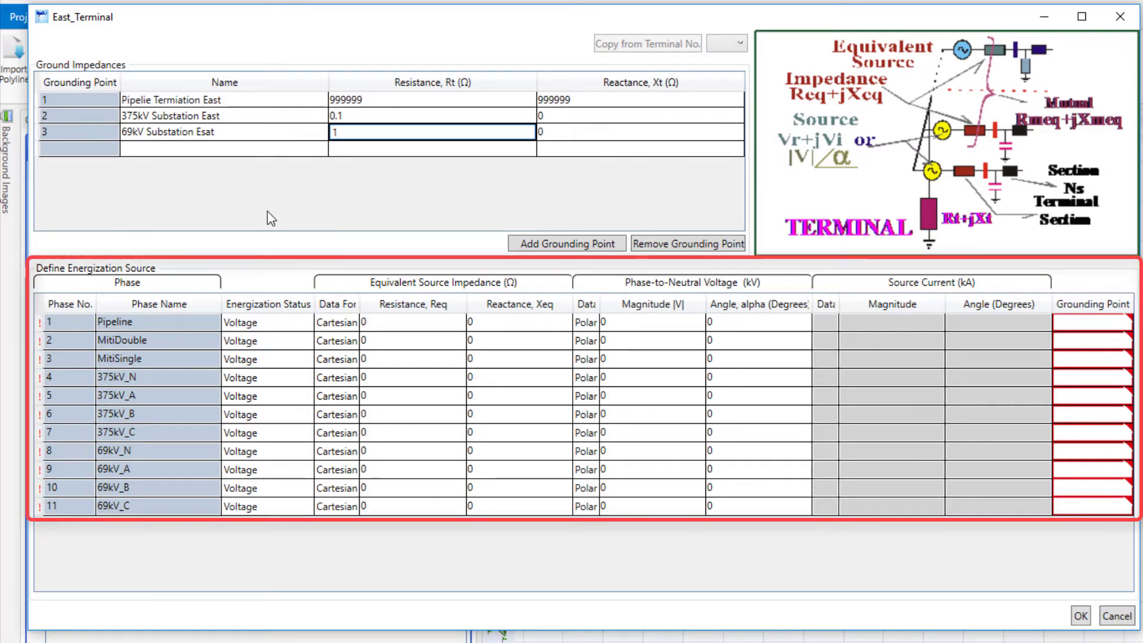
- Set the Pipeline and MitiSingle phases to Open and MitiDouble to Dummy
{"action": "left_click", "coordinate": [273, 329]}
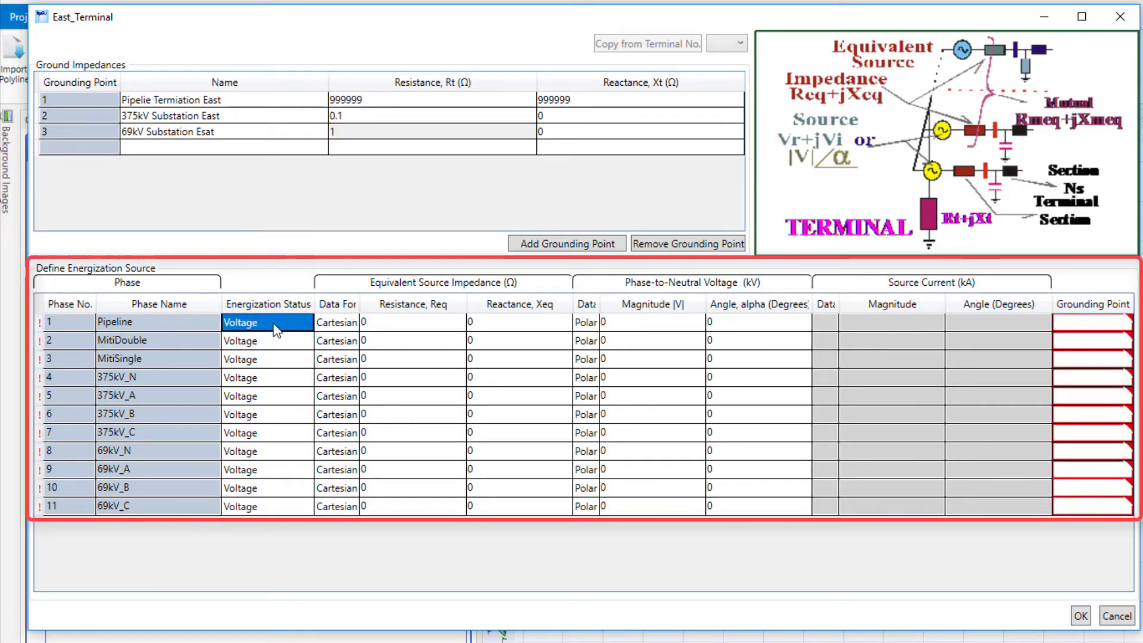
{"action": "left_click", "coordinate": [275, 330]}
{"action": "left_click", "coordinate": [274, 393]}
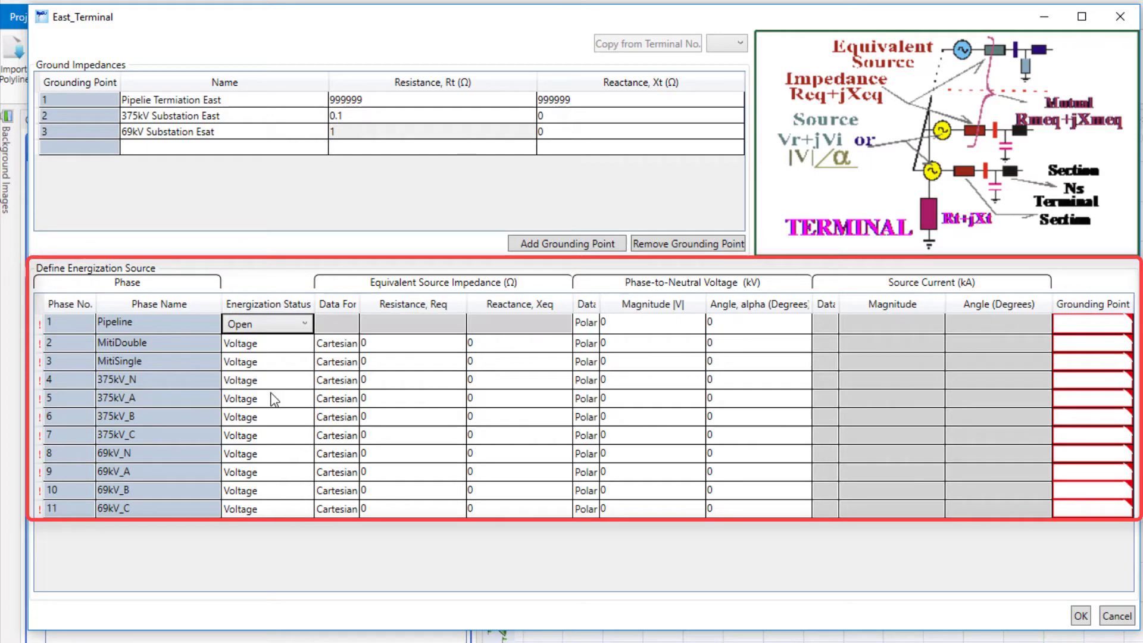
{"action": "left_click", "coordinate": [294, 352]}
{"action": "left_click", "coordinate": [293, 352]}
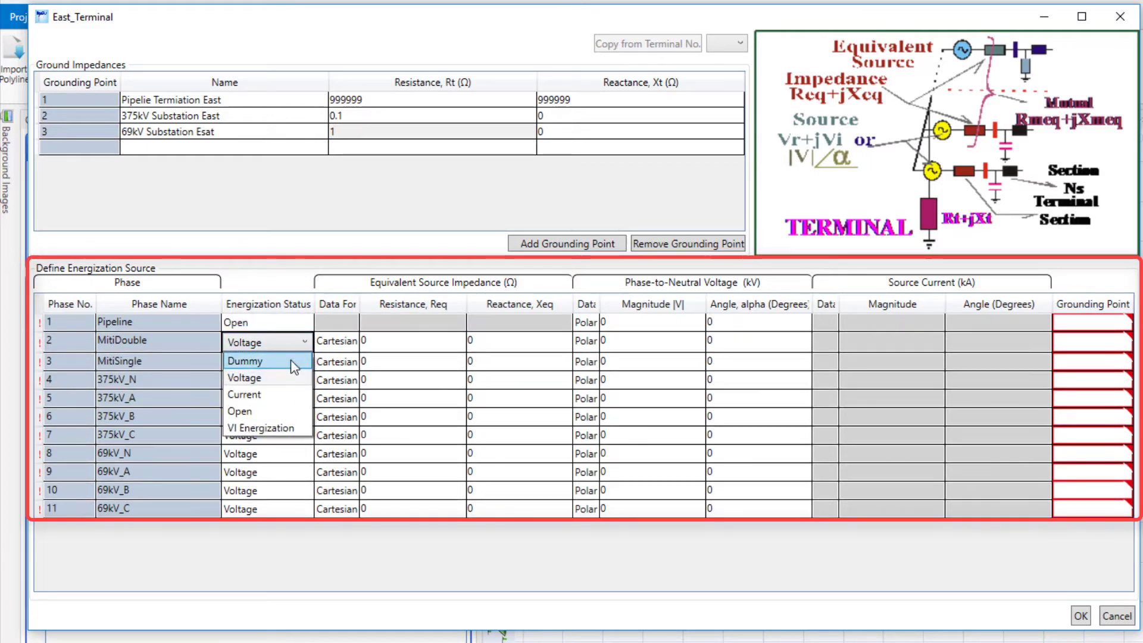
{"action": "left_click", "coordinate": [292, 365]}
{"action": "left_click", "coordinate": [283, 363]}
{"action": "left_click", "coordinate": [280, 360]}
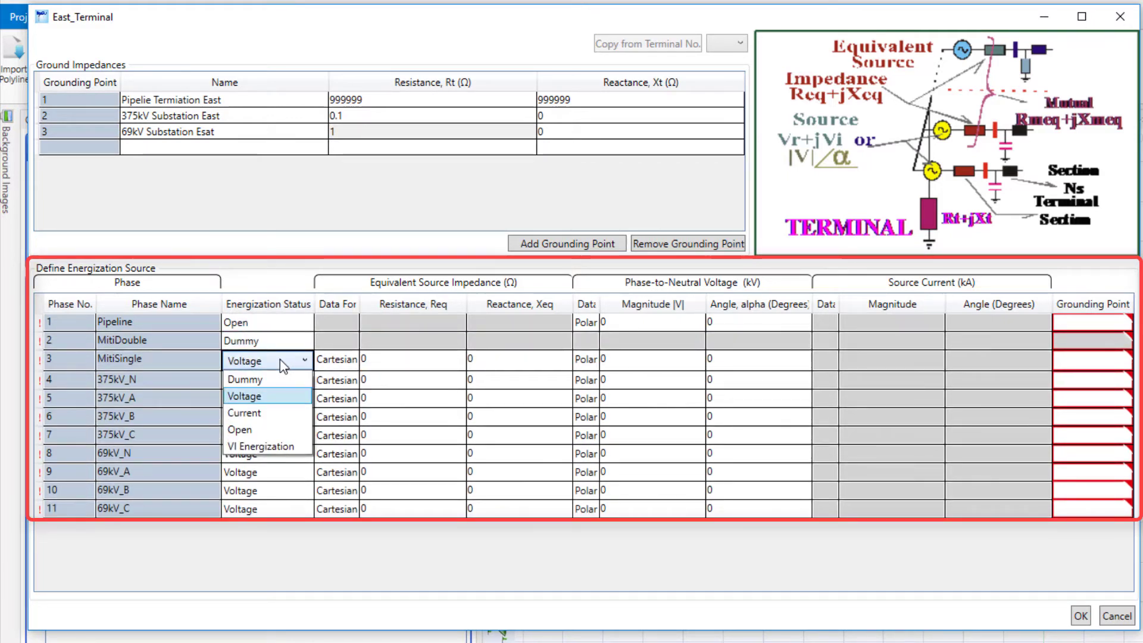
{"action": "left_click", "coordinate": [256, 430]}
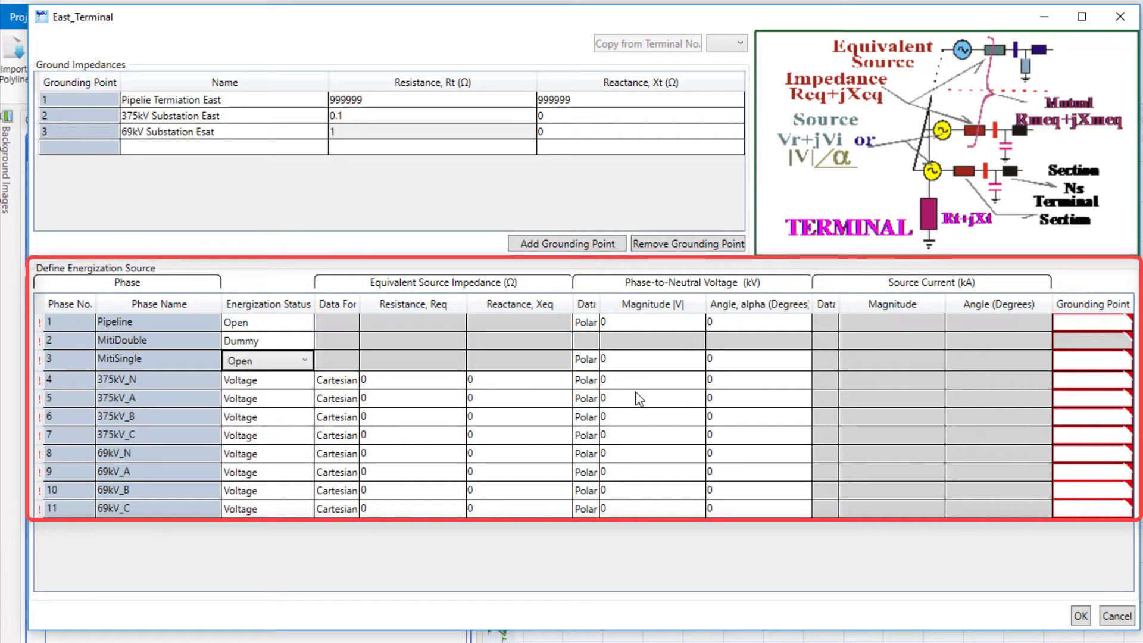
- Energize 375kV phases at 216.5 kV and 69kV phases at 39.84 kV, angles 0, -120, 120
{"action": "left_click", "coordinate": [652, 403]}
{"action": "type", "text": "216.5"}
{"action": "left_click", "coordinate": [658, 415]}
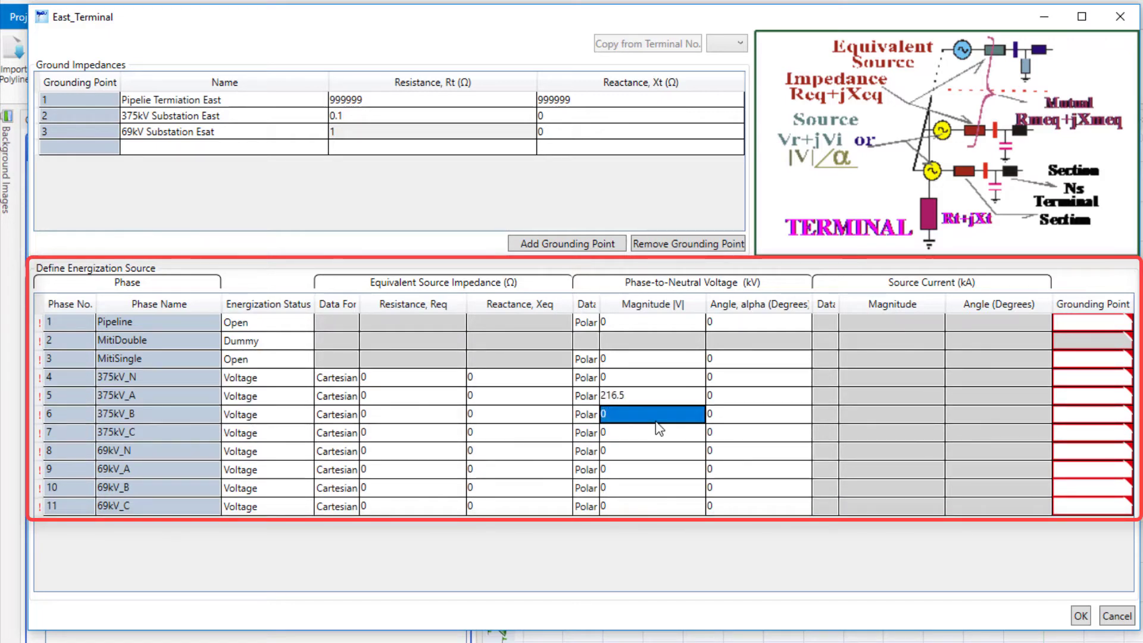
{"action": "type", "text": "216.5"}
{"action": "key", "text": "Tab"}
{"action": "type", "text": "-120"}
{"action": "left_click", "coordinate": [674, 434]}
{"action": "type", "text": "216.5"}
{"action": "left_click", "coordinate": [752, 435]}
{"action": "type", "text": "120"}
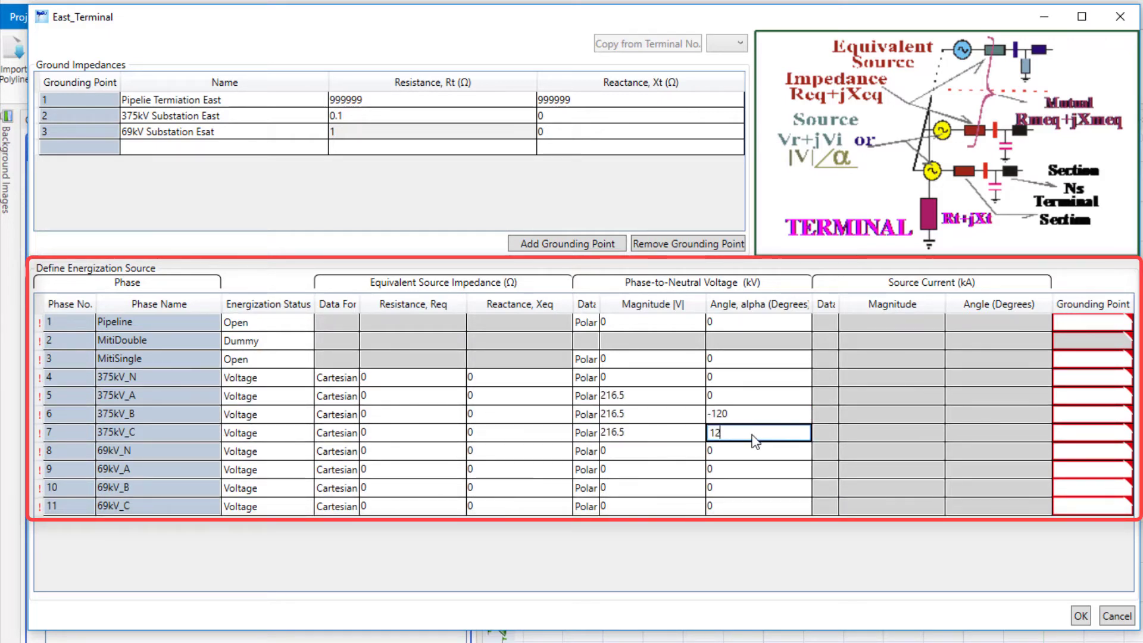
{"action": "left_click", "coordinate": [633, 471]}
{"action": "type", "text": "39.84"}
{"action": "left_click", "coordinate": [635, 487]}
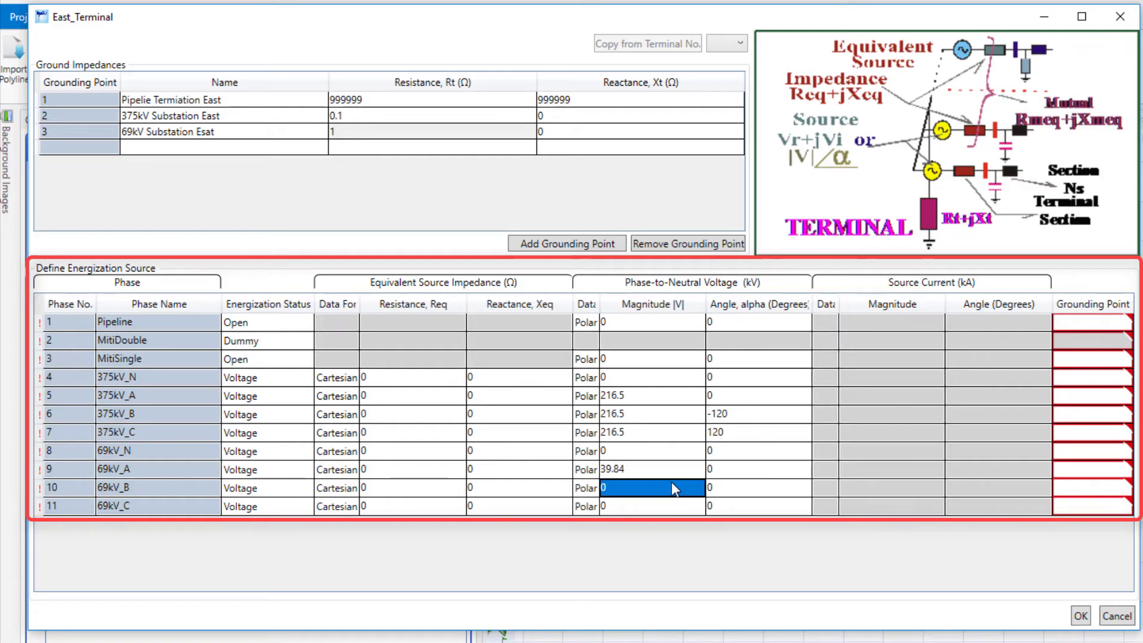
{"action": "type", "text": "39.84"}
{"action": "key", "text": "Tab"}
{"action": "type", "text": "-120"}
{"action": "left_click", "coordinate": [672, 506]}
{"action": "type", "text": "39.84"}
{"action": "left_click", "coordinate": [721, 504]}
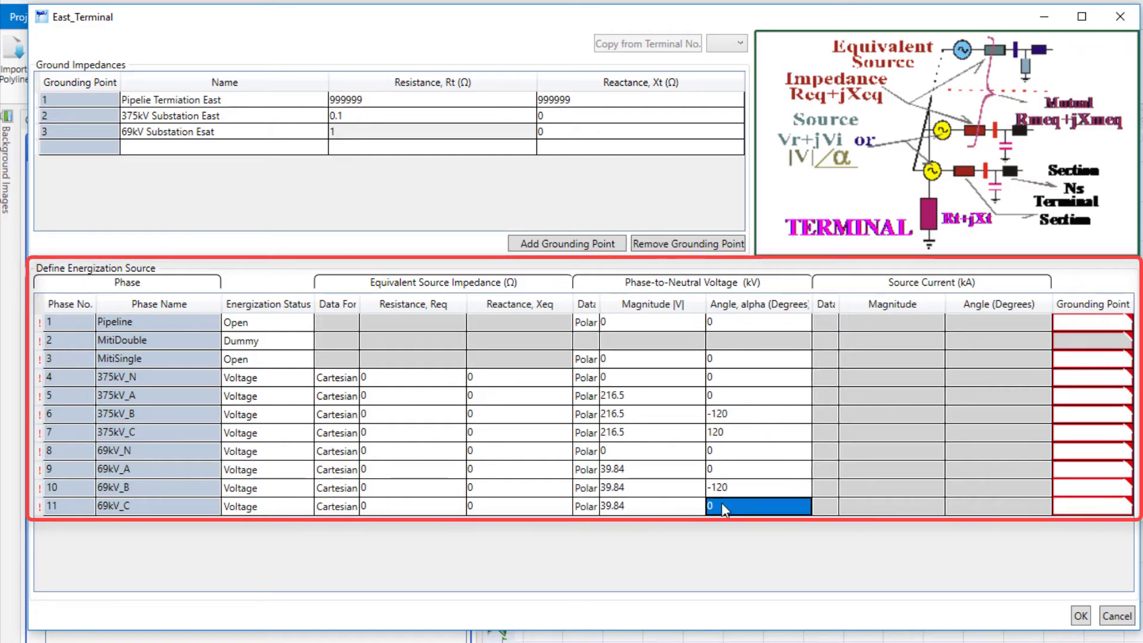
{"action": "type", "text": "120"}
- Ground Pipeline and MitiSingle at the pipeline point, 375kV and 69kV phases at their substations
{"action": "left_click", "coordinate": [1105, 325]}
{"action": "left_click", "coordinate": [1104, 361]}
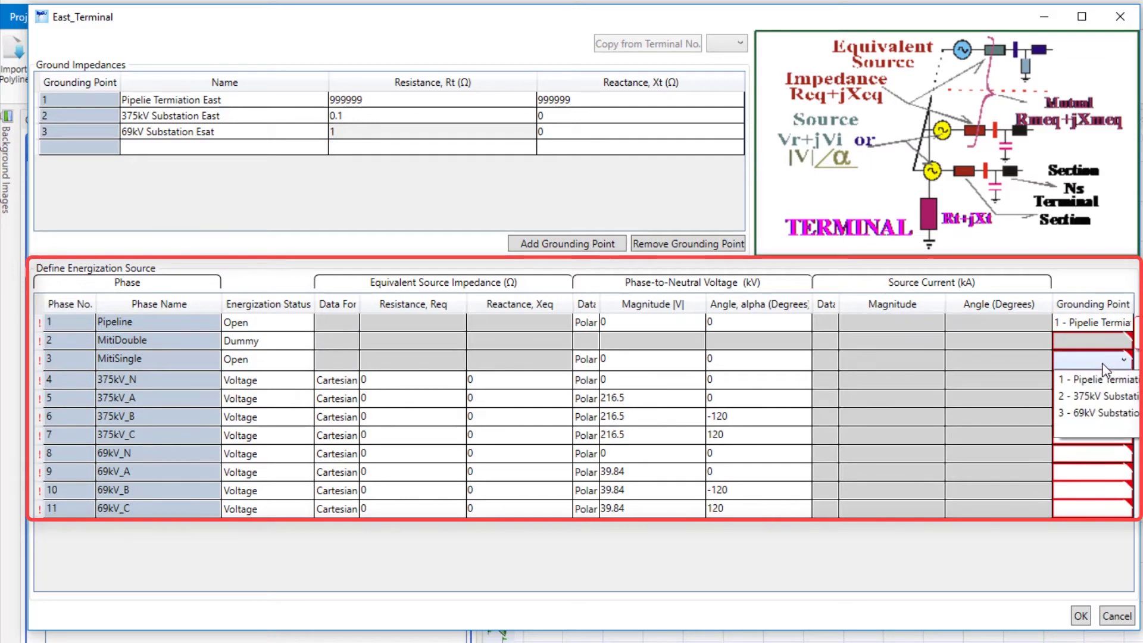
{"action": "left_click", "coordinate": [1103, 381]}
{"action": "left_click_drag", "start_coordinate": [1104, 421], "coordinate": [1096, 505]}
{"action": "left_click", "coordinate": [1106, 438]}
{"action": "left_click", "coordinate": [1102, 470]}
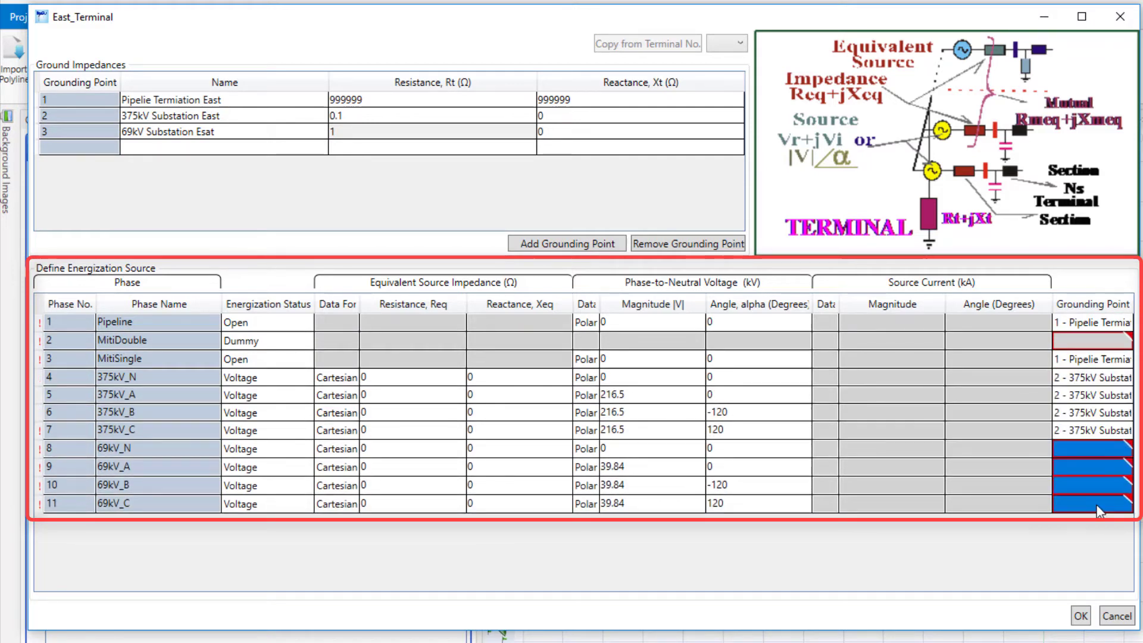
{"action": "left_click", "coordinate": [1095, 505]}
{"action": "left_click", "coordinate": [1097, 561]}
- Copy East_Terminal's energization settings into West_Terminal
{"action": "left_click", "coordinate": [1081, 616]}
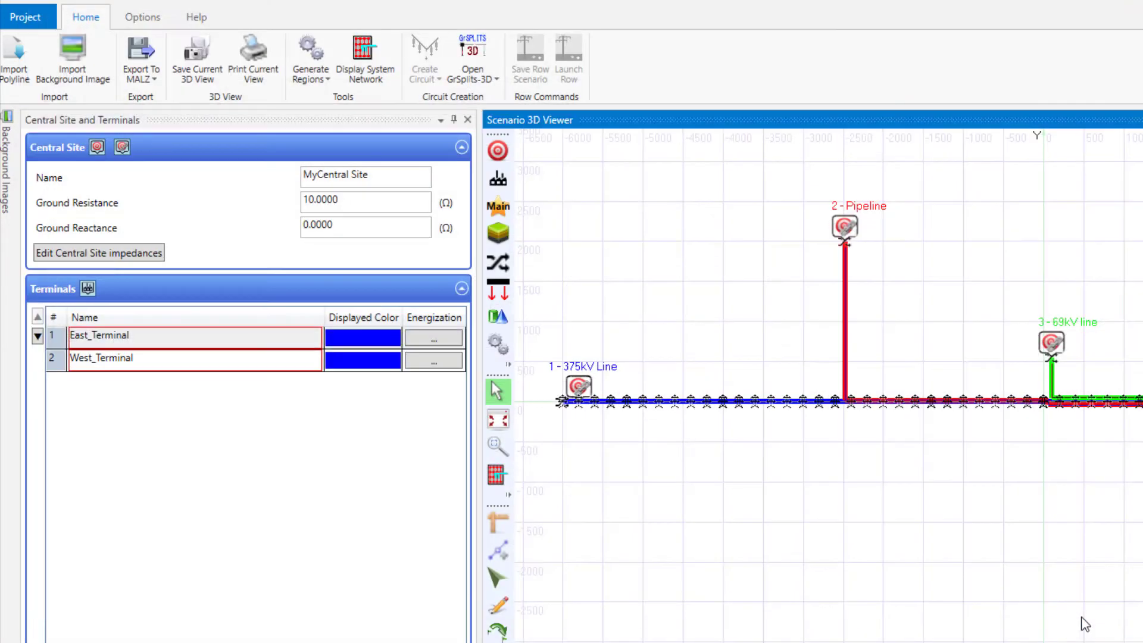
{"action": "left_click", "coordinate": [433, 362]}
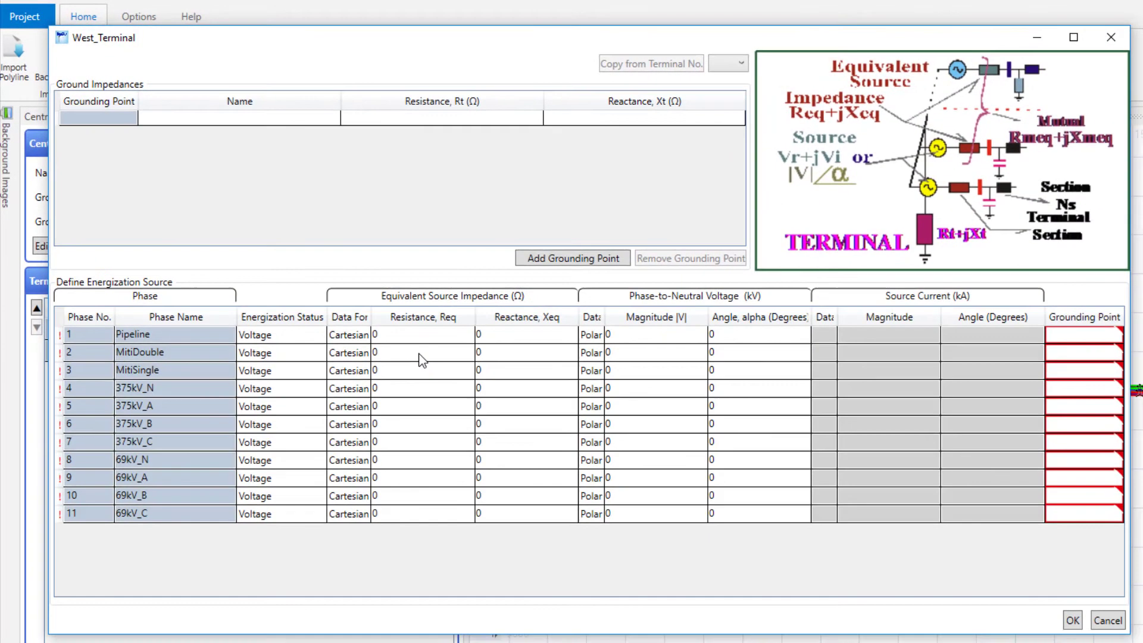
{"action": "left_click", "coordinate": [740, 63]}
{"action": "left_click", "coordinate": [735, 81]}
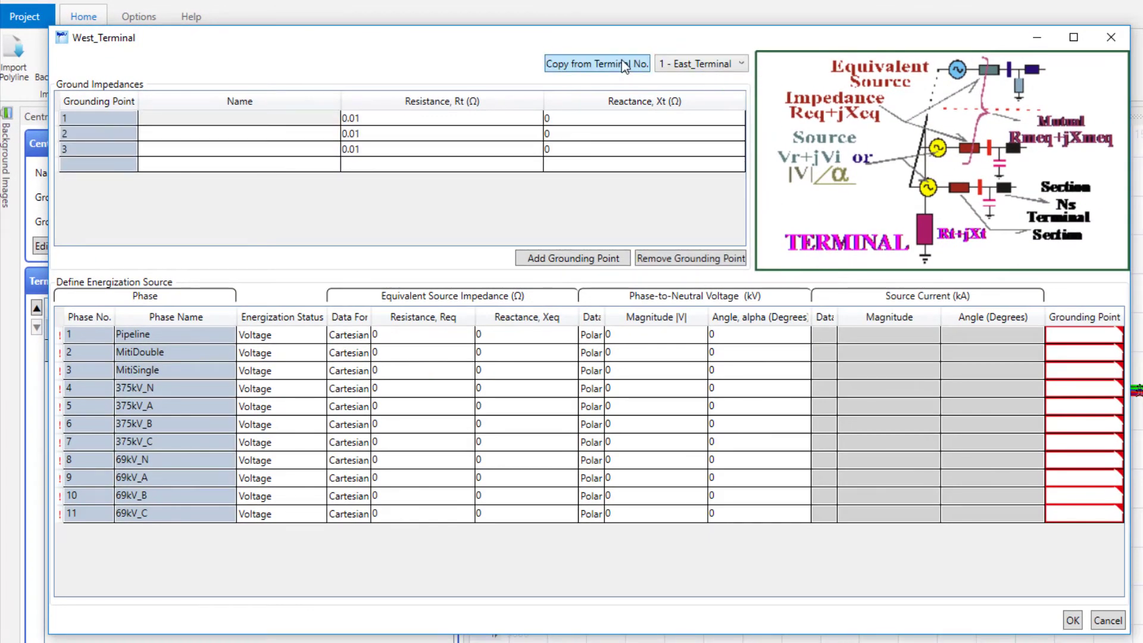
{"action": "left_click", "coordinate": [619, 64]}
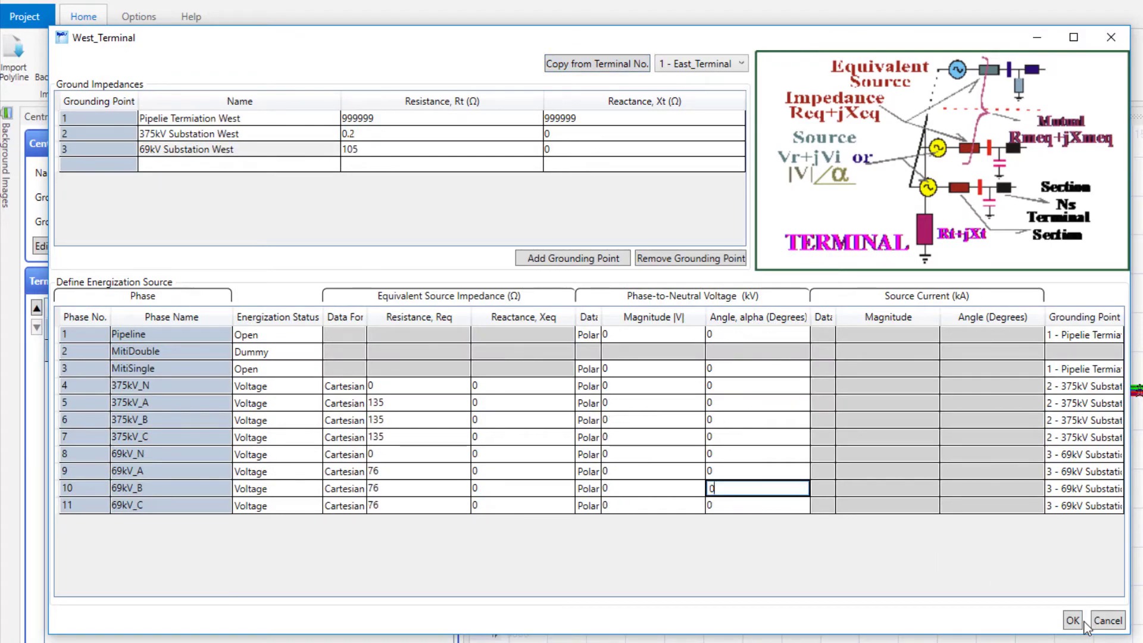
- Accept West_Terminal's settings and shorten the terminal names to East_Term and West_Term
{"action": "left_click", "coordinate": [1077, 622]}
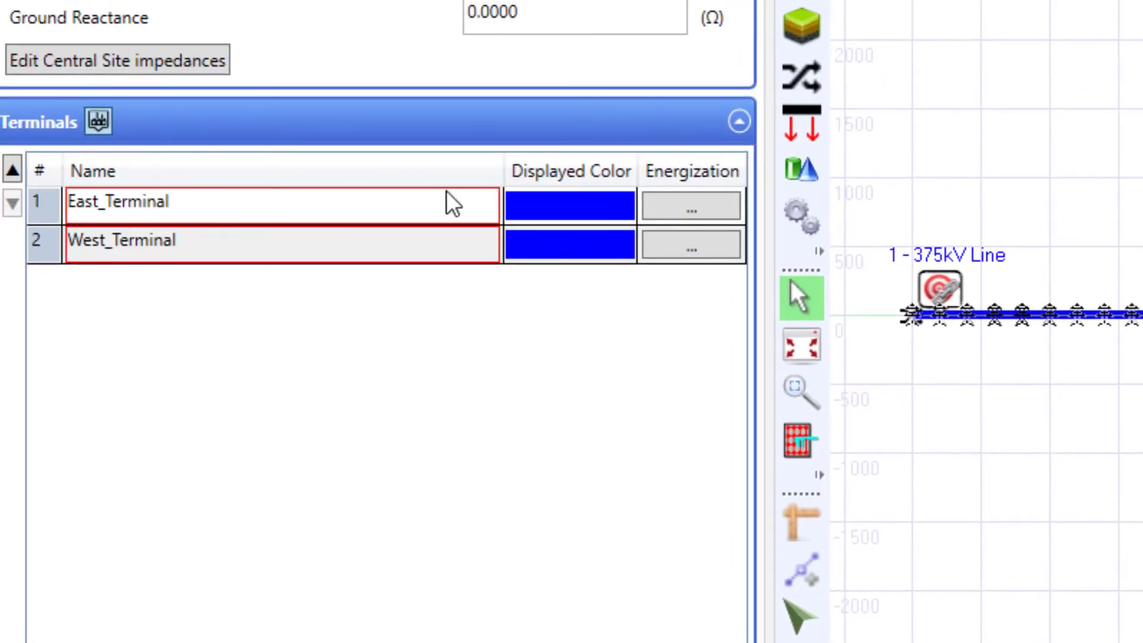
{"action": "left_click", "coordinate": [428, 212]}
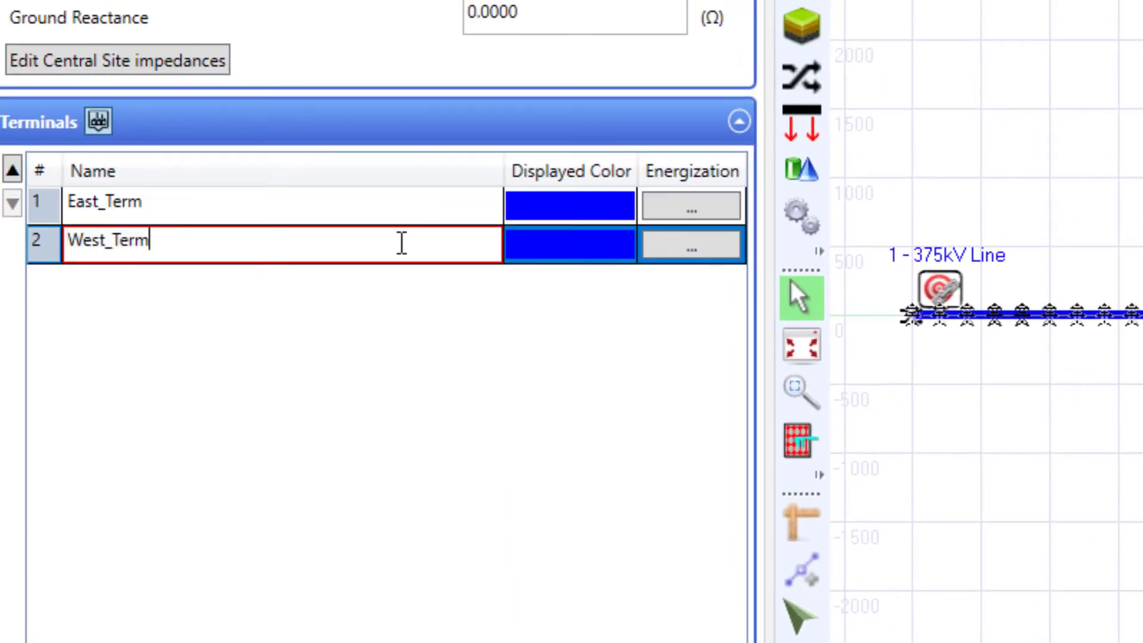
{"action": "key", "text": "Return"}
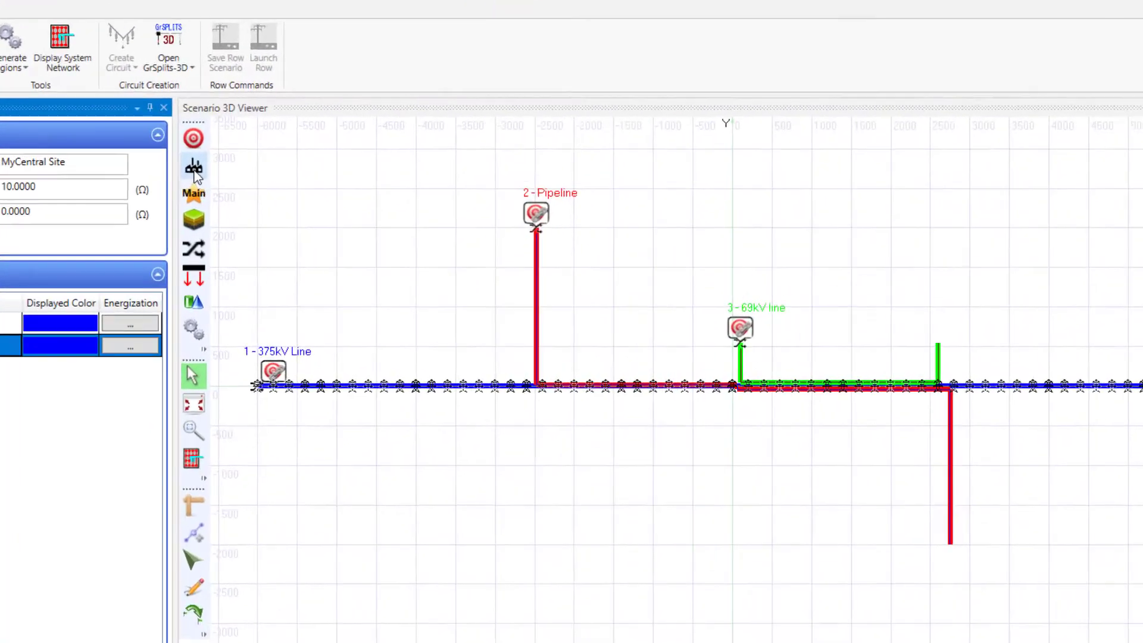
- Place East_Term at the far ends of the 375kV line, pipeline and 69kV line
{"action": "left_click", "coordinate": [354, 142]}
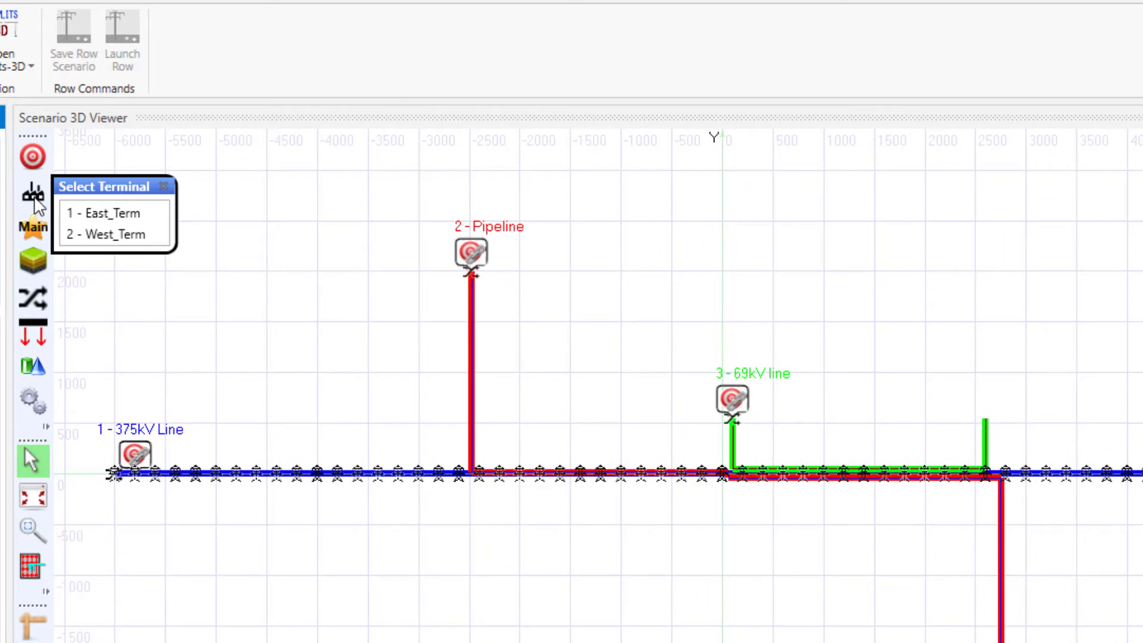
{"action": "left_click", "coordinate": [105, 213]}
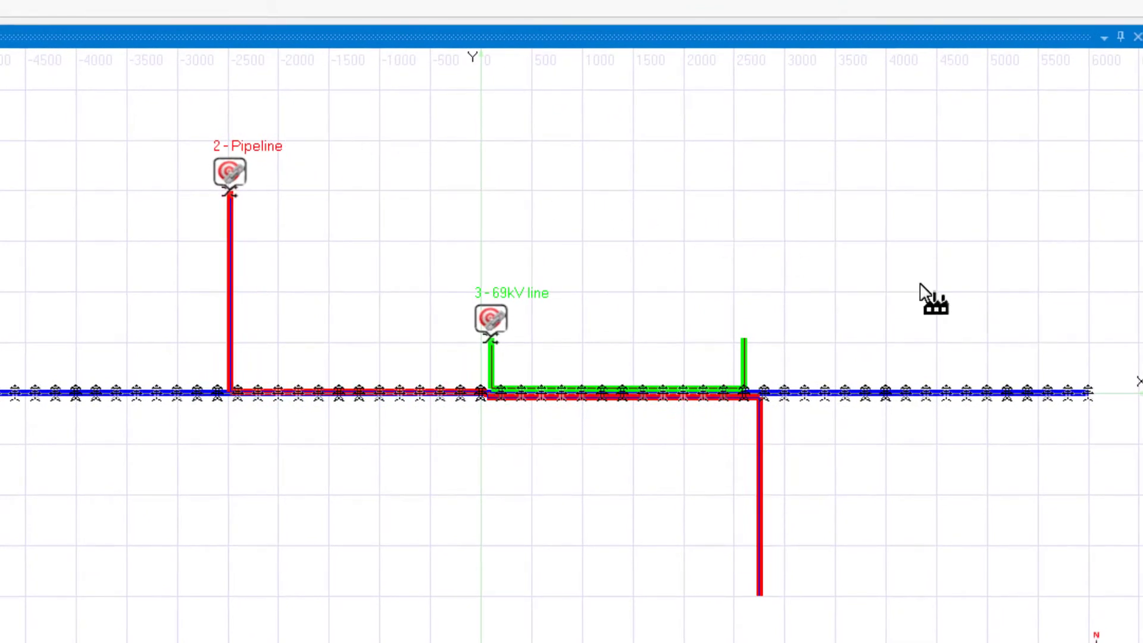
{"action": "left_click", "coordinate": [1099, 403]}
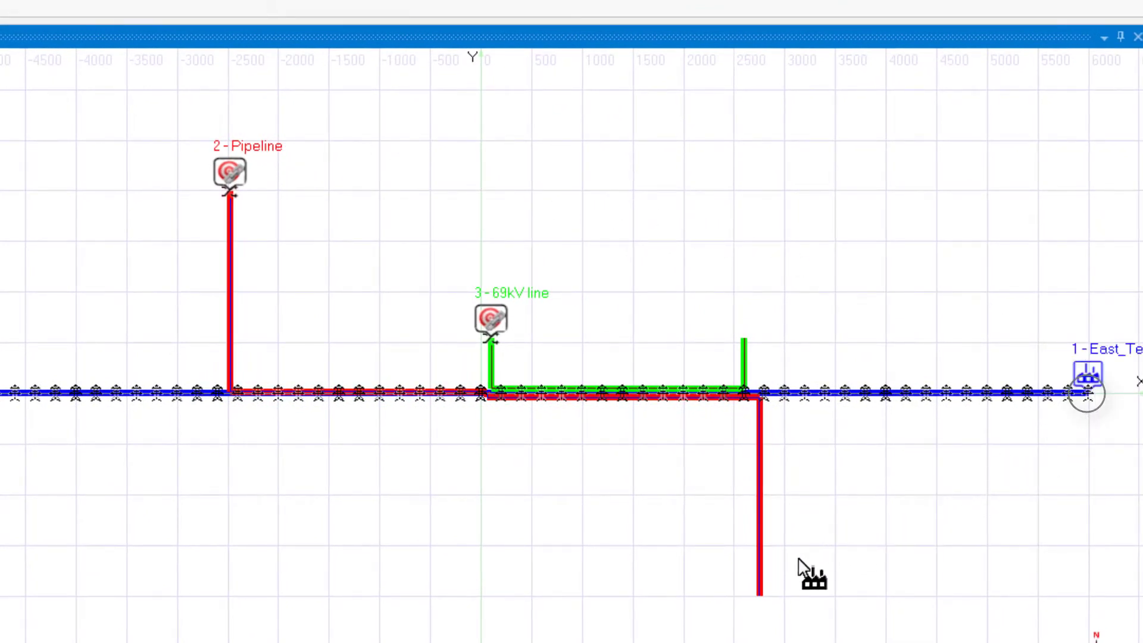
{"action": "left_click", "coordinate": [767, 595]}
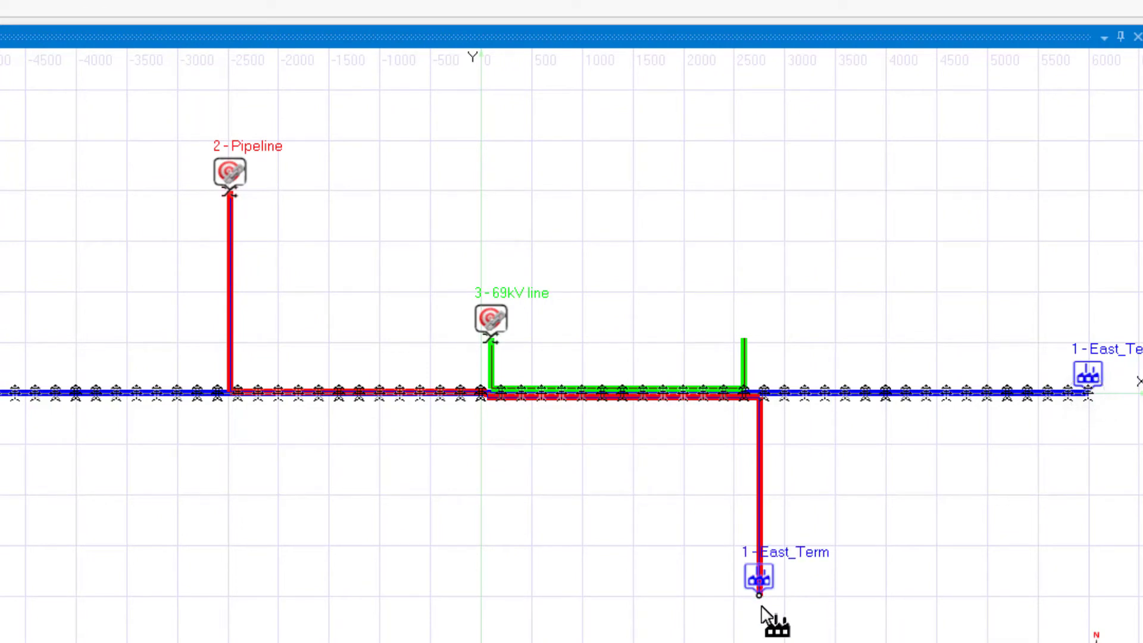
{"action": "left_click", "coordinate": [748, 344]}
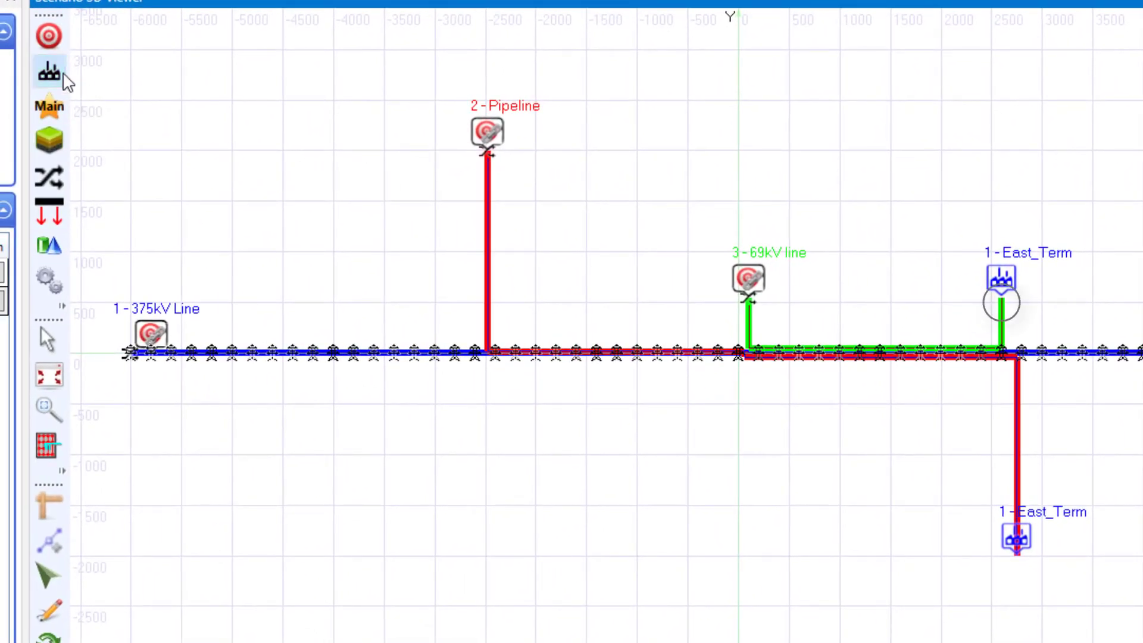
- Place West_Term at the left end of the 375kV line
{"action": "left_click", "coordinate": [65, 79]}
{"action": "left_click", "coordinate": [115, 115]}
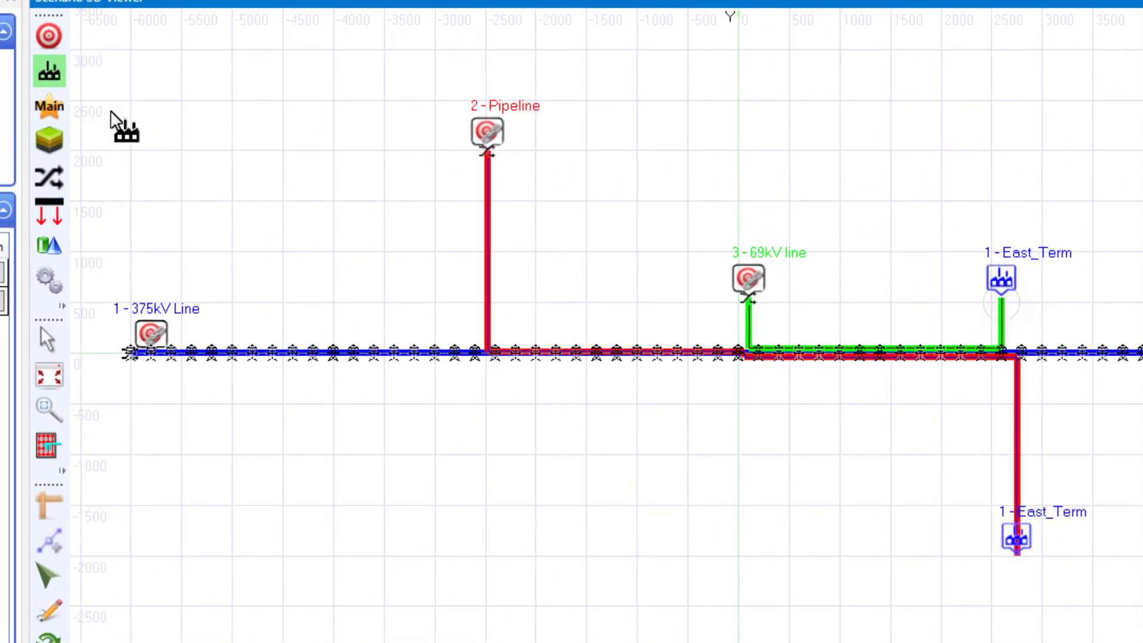
{"action": "left_click", "coordinate": [127, 368]}
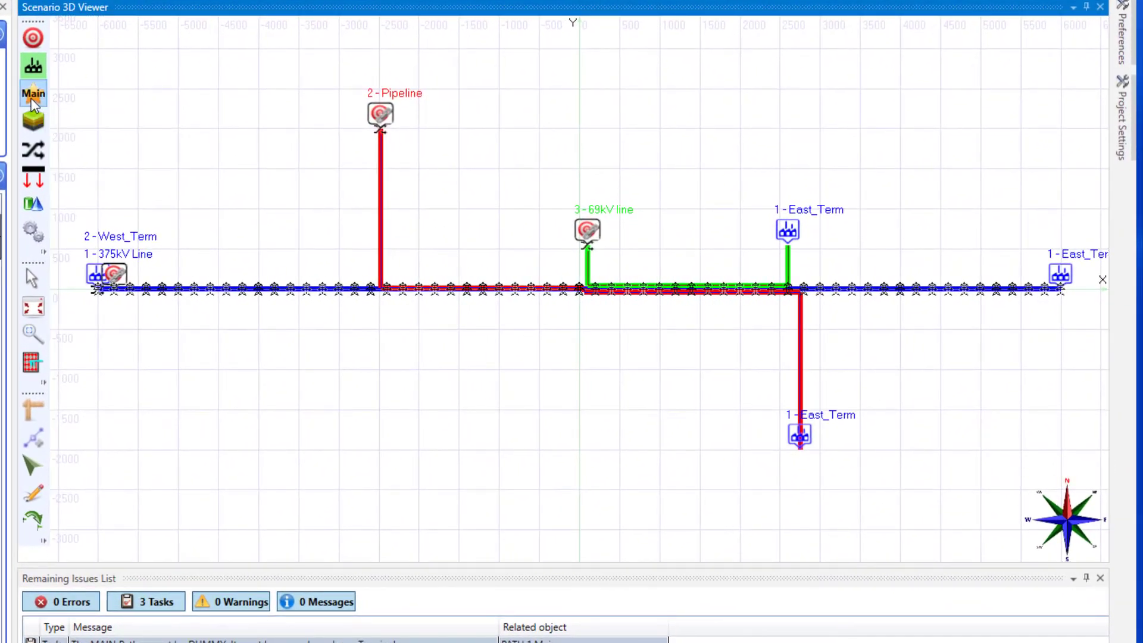
- Set the 375kV line as the main path, then return to the Select tool
{"action": "left_click", "coordinate": [32, 99]}
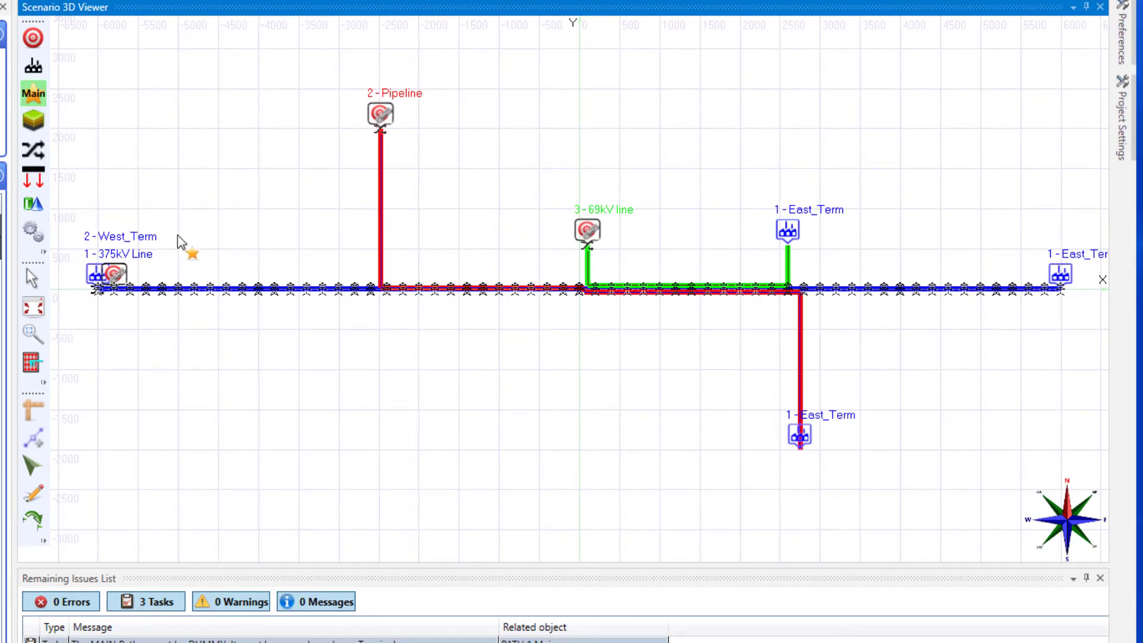
{"action": "mouse_move", "coordinate": [189, 291]}
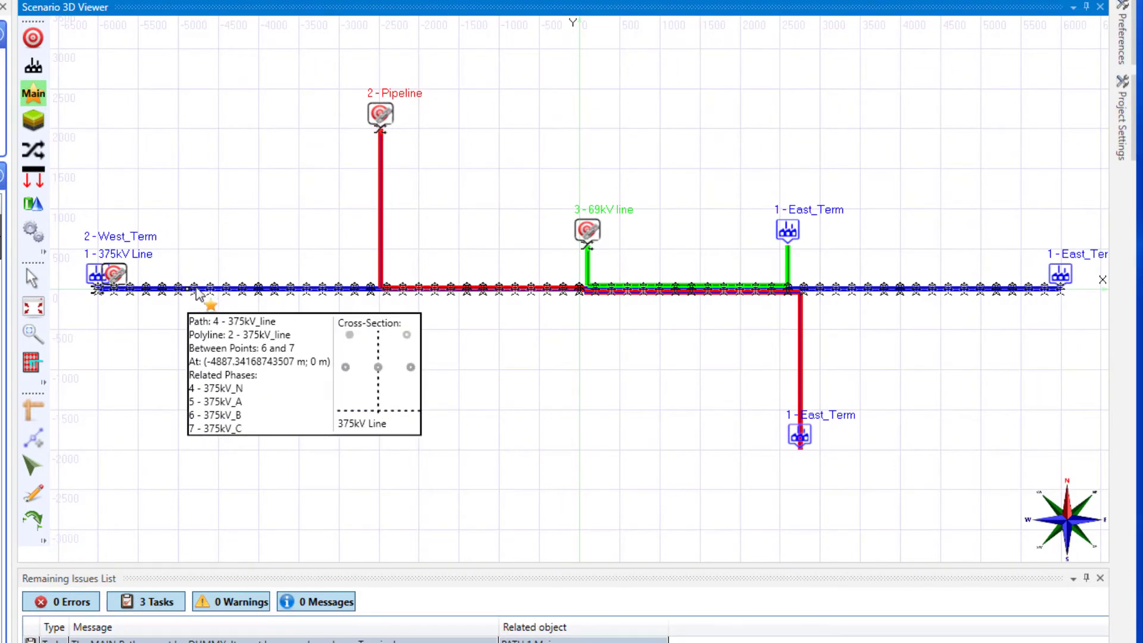
{"action": "left_click", "coordinate": [250, 290]}
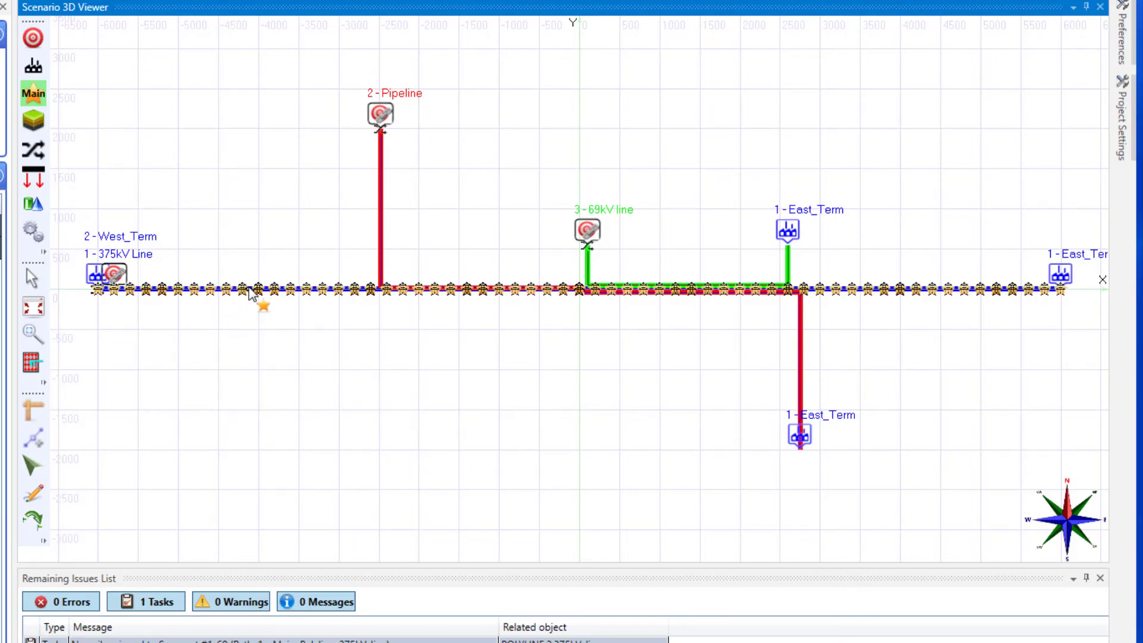
{"action": "key", "text": "Escape"}
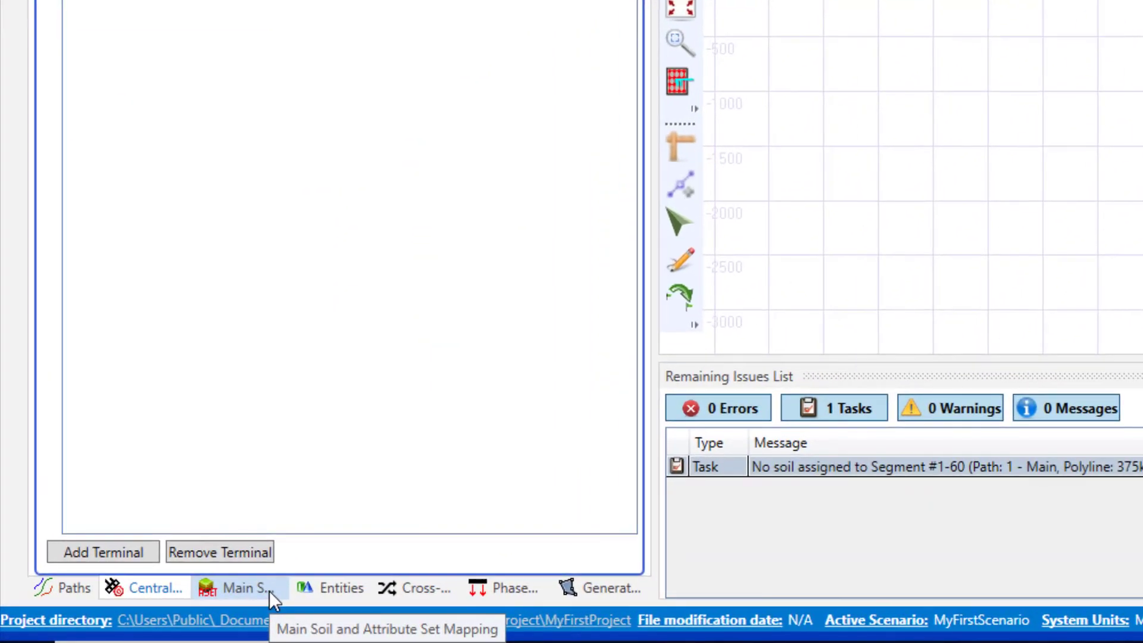
- Add two soil definitions, Soil #1 and Soil #2, in the Main Soil mapping
{"action": "left_click", "coordinate": [268, 590]}
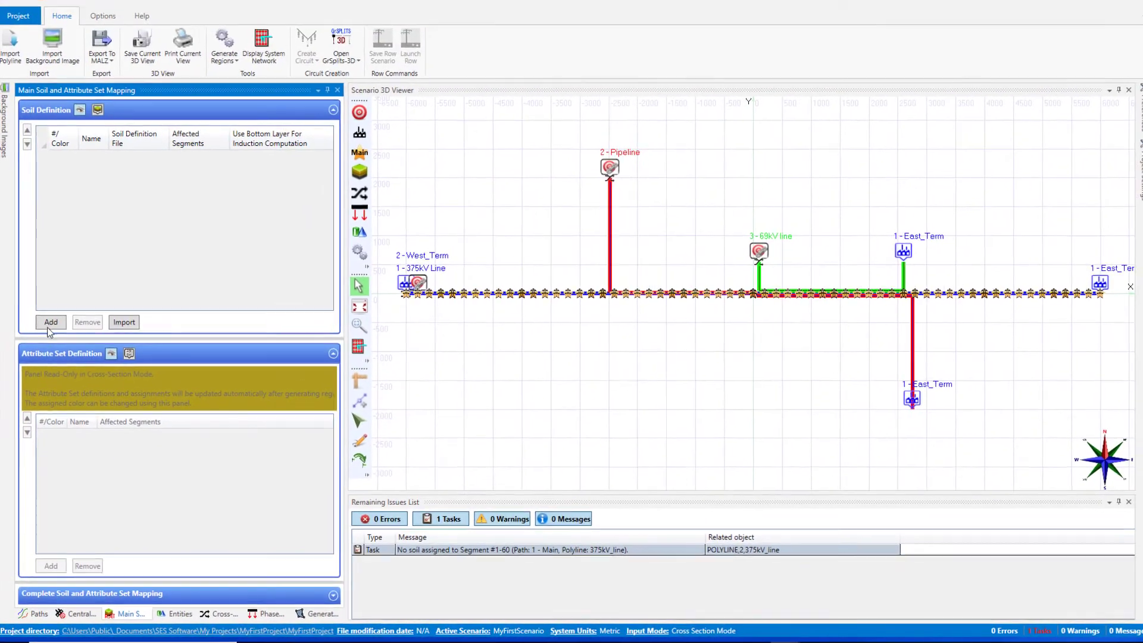
{"action": "left_click", "coordinate": [47, 328]}
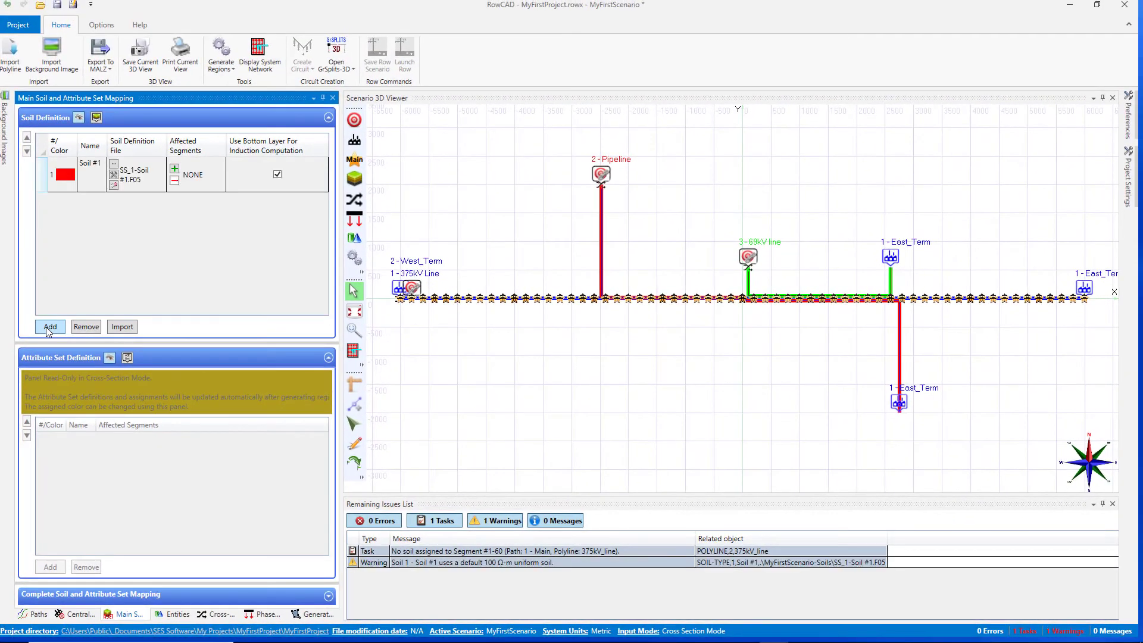
{"action": "left_click", "coordinate": [48, 327]}
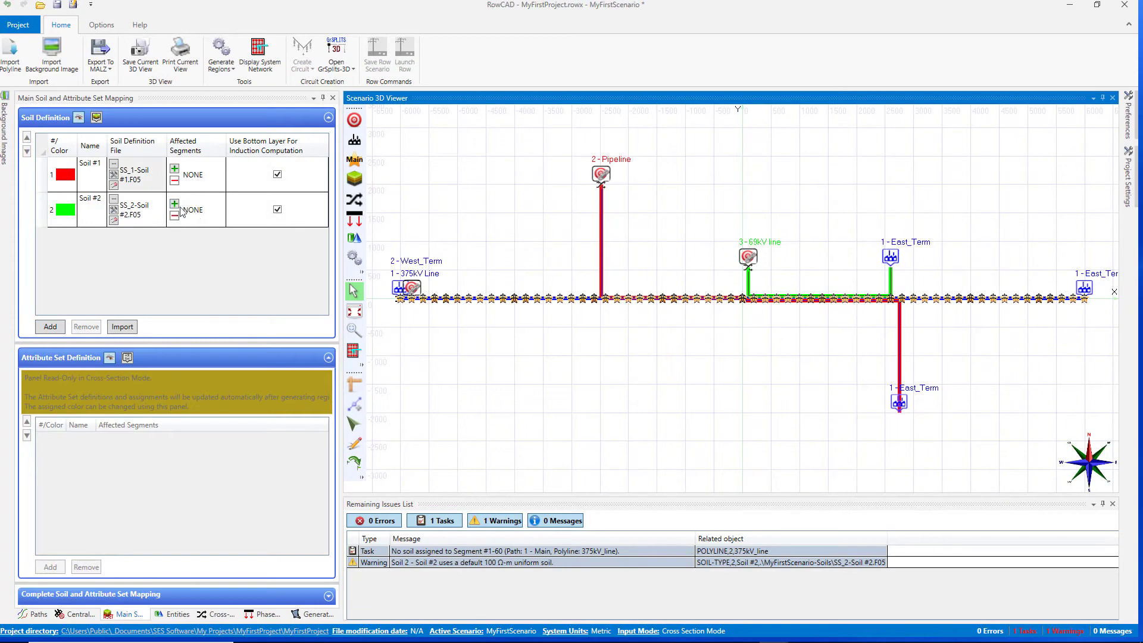
- Import Soil #2's layers from SF_Soil_Traverse_2.F11
{"action": "double_click", "coordinate": [124, 214]}
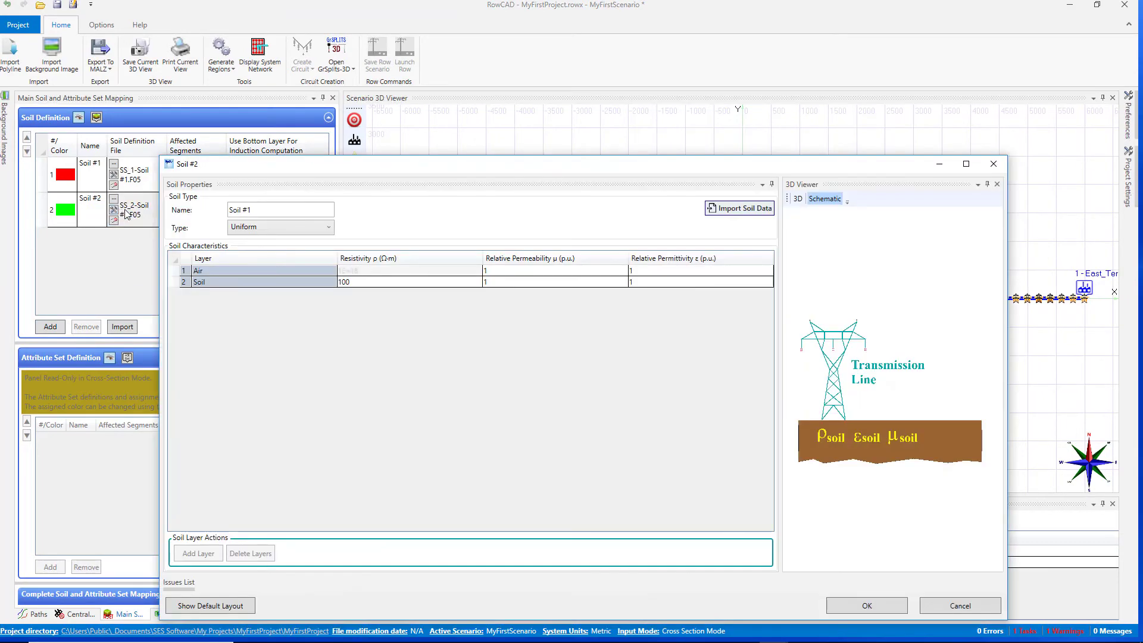
{"action": "left_click", "coordinate": [724, 213]}
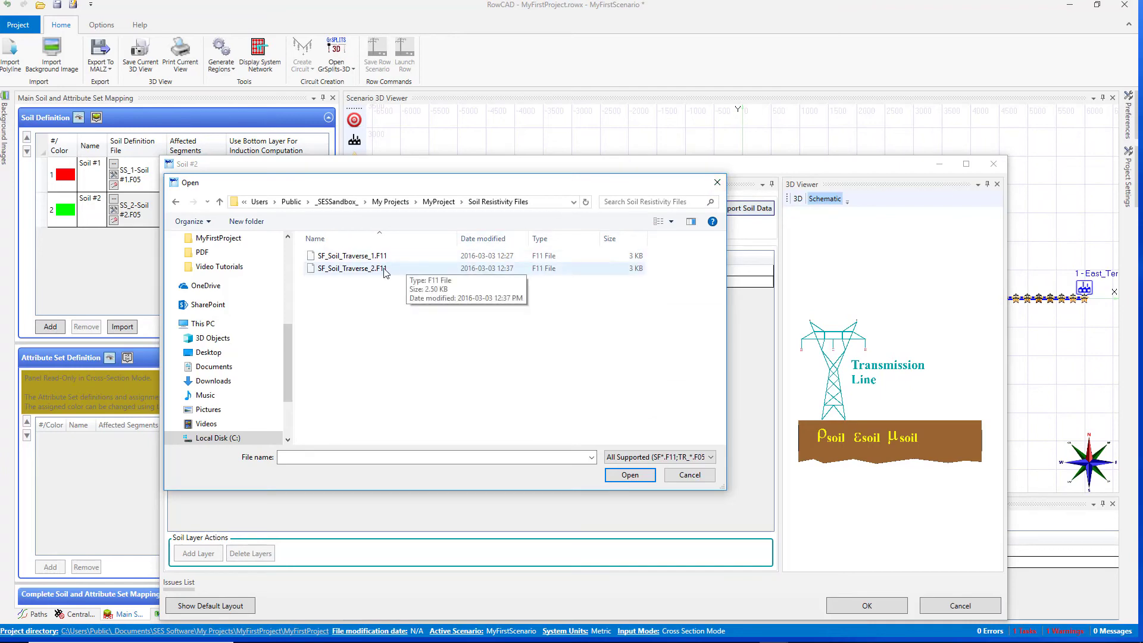
{"action": "left_click", "coordinate": [384, 269]}
{"action": "left_click", "coordinate": [617, 474]}
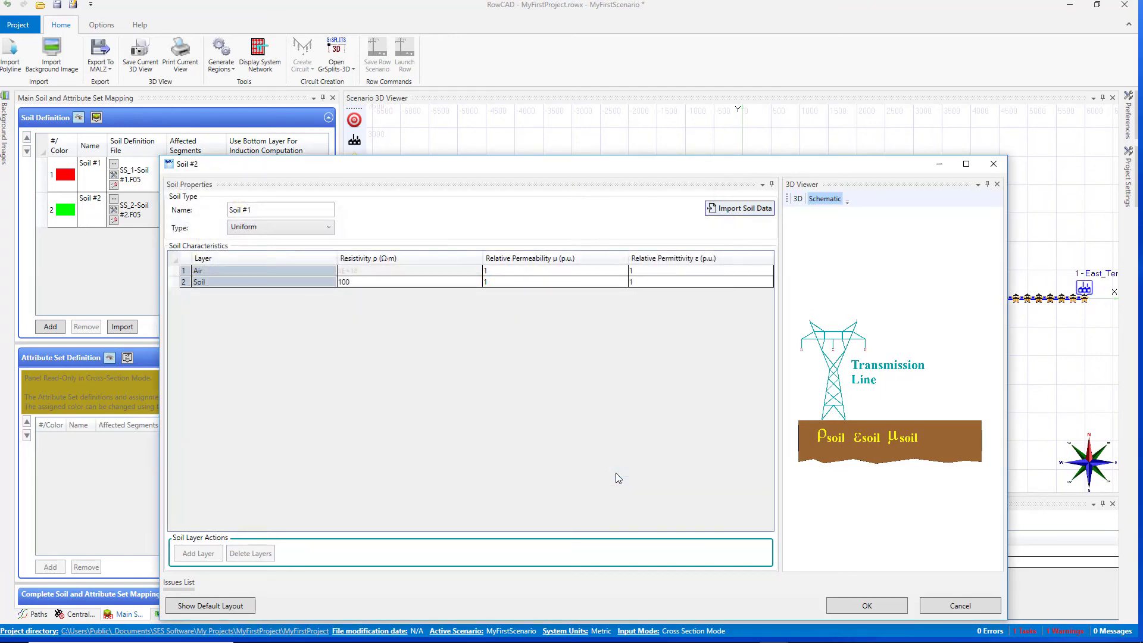
{"action": "left_click", "coordinate": [851, 606]}
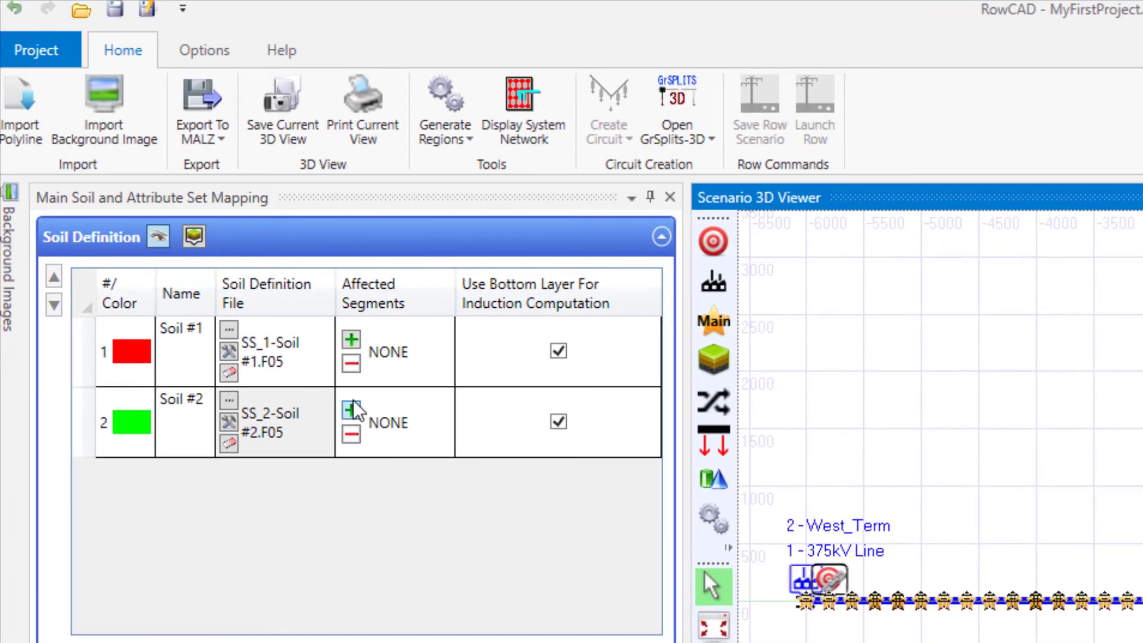
- Assign Soil #1 to segments 1–25 of the 375kV line
{"action": "left_click", "coordinate": [352, 340]}
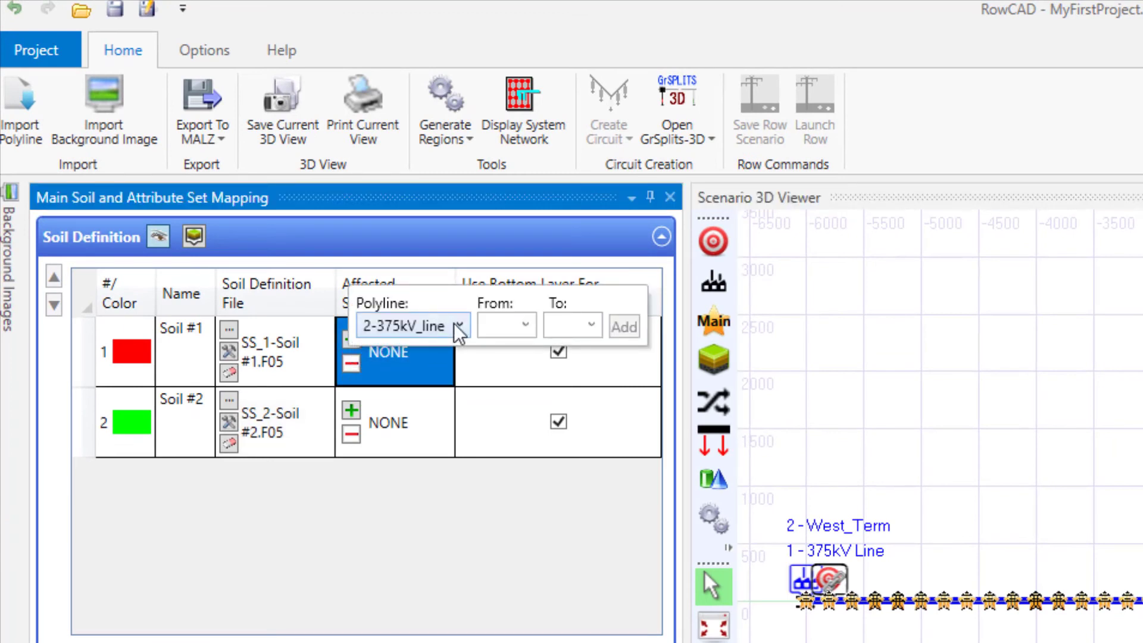
{"action": "left_click", "coordinate": [524, 325]}
{"action": "left_click", "coordinate": [527, 352]}
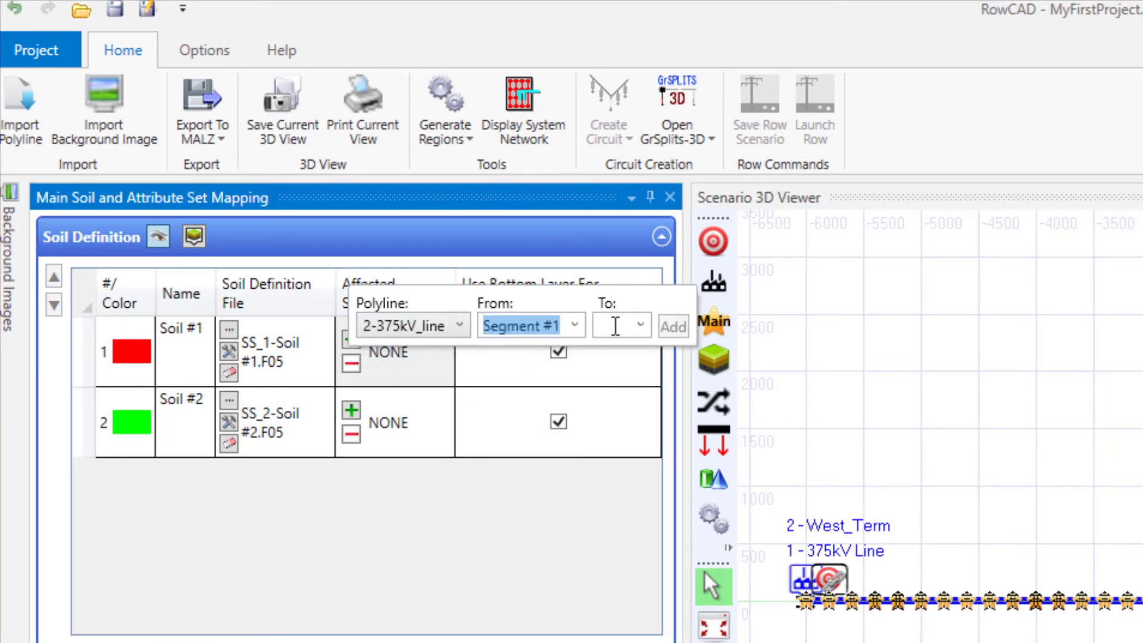
{"action": "left_click", "coordinate": [640, 325]}
{"action": "scroll", "coordinate": [691, 469], "scroll_direction": "up", "scroll_amount": 8}
{"action": "scroll", "coordinate": [637, 381], "scroll_direction": "up", "scroll_amount": 2}
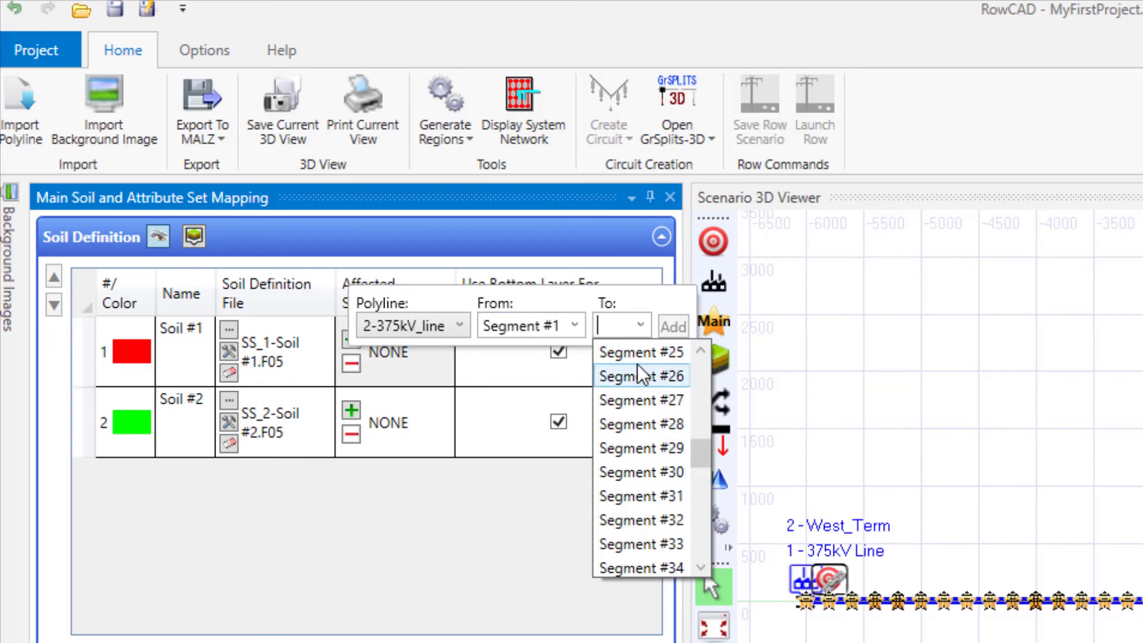
{"action": "left_click", "coordinate": [642, 424]}
{"action": "left_click", "coordinate": [673, 326]}
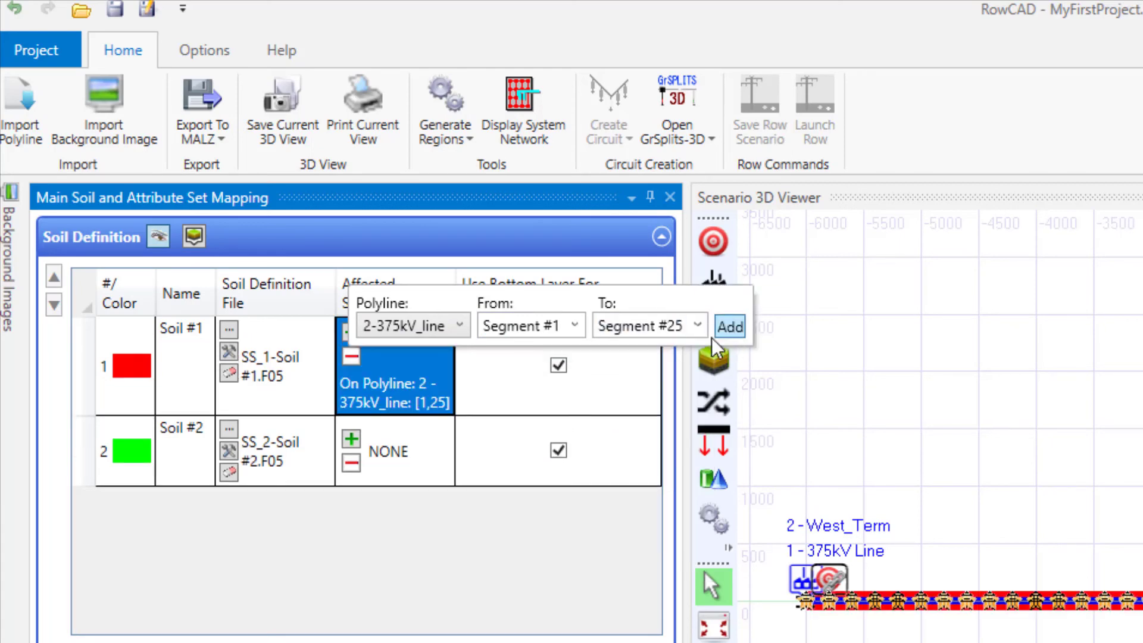
- Assign Soil #2 to segments 26–60 of the 375kV line
{"action": "left_click", "coordinate": [351, 439]}
{"action": "left_click", "coordinate": [528, 416]}
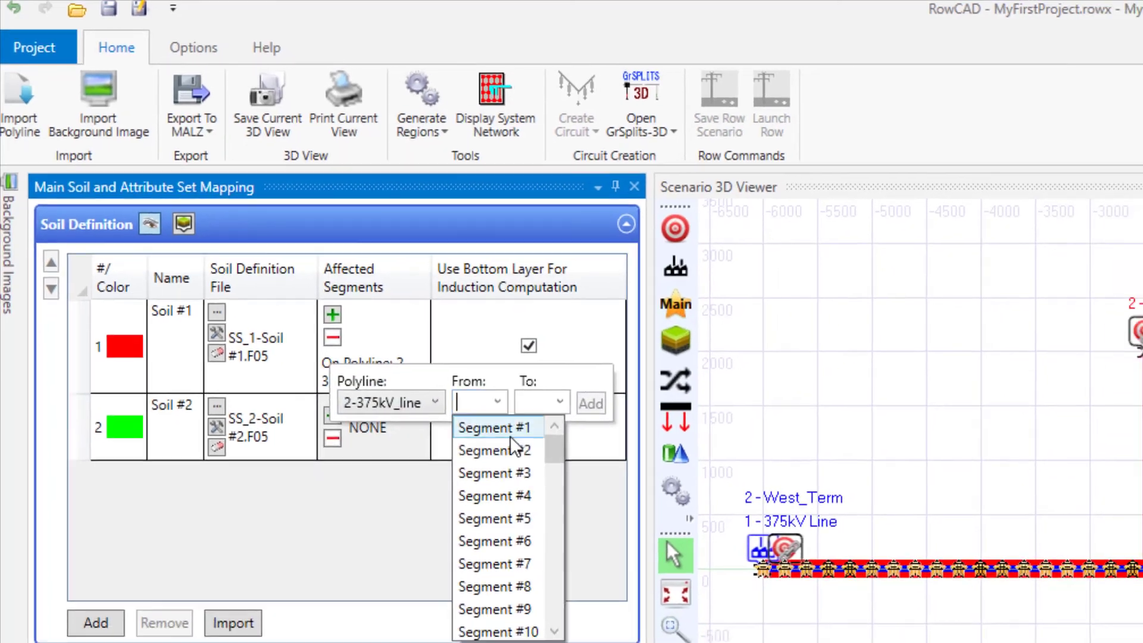
{"action": "scroll", "coordinate": [560, 564], "scroll_direction": "down", "scroll_amount": 6}
{"action": "left_click", "coordinate": [453, 527]}
{"action": "left_click", "coordinate": [485, 361]}
{"action": "left_click", "coordinate": [548, 544]}
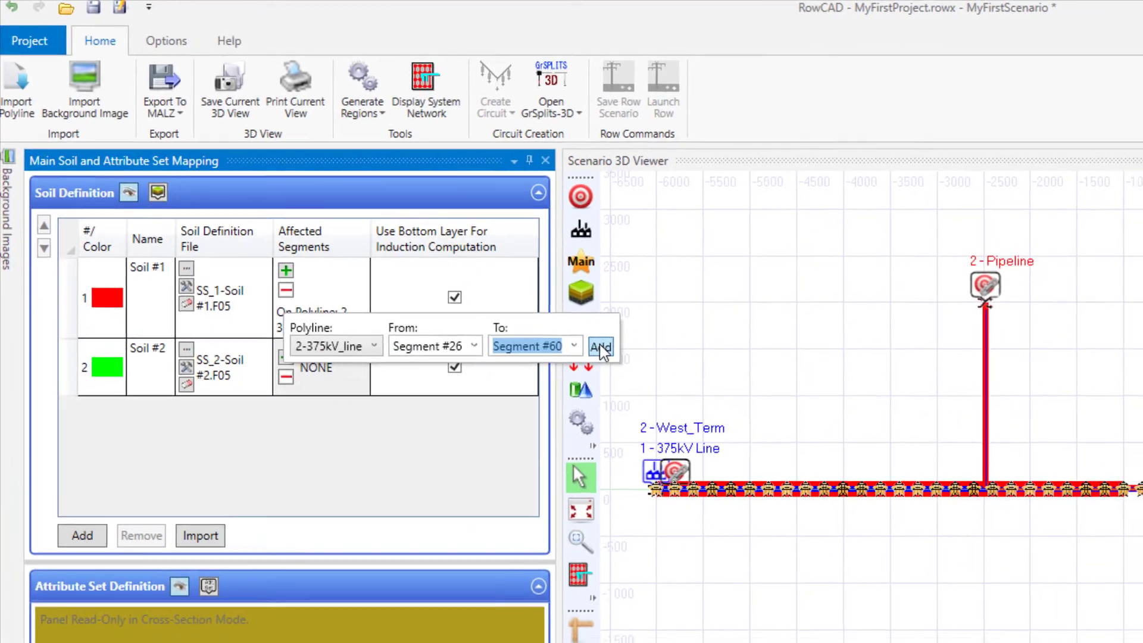
{"action": "left_click", "coordinate": [531, 362]}
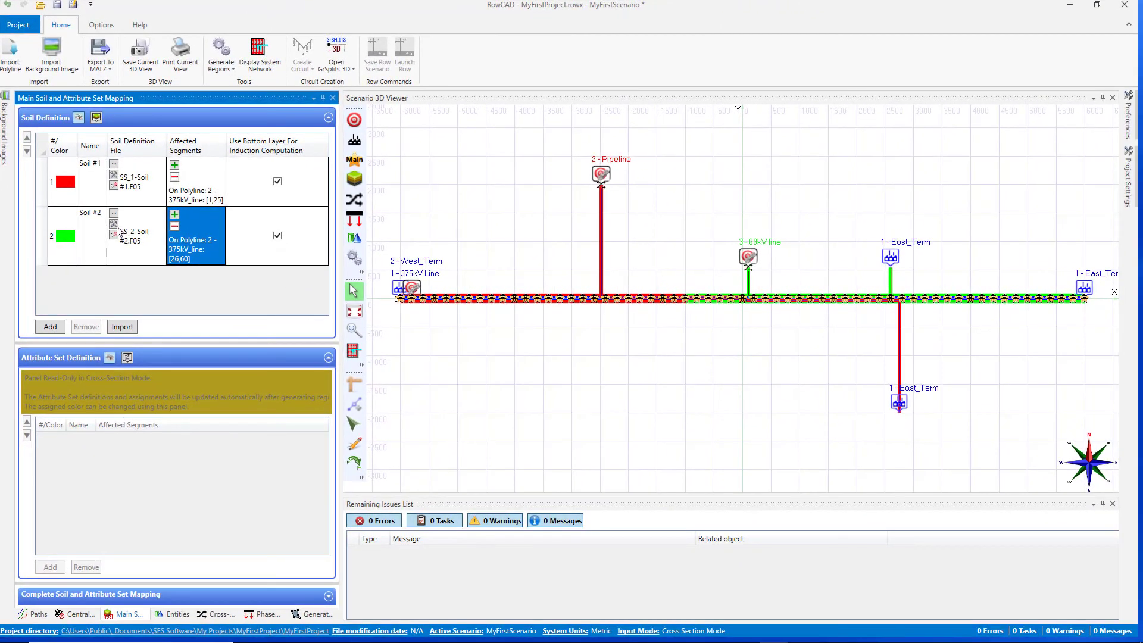
{"action": "mouse_move", "coordinate": [130, 237]}
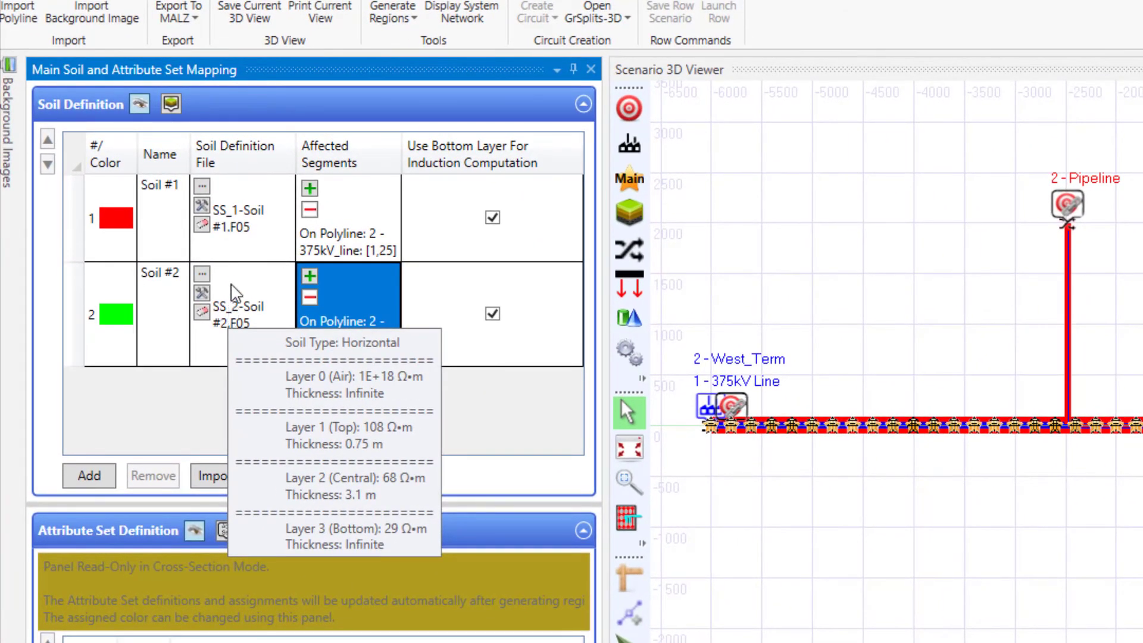
{"action": "mouse_move", "coordinate": [232, 228]}
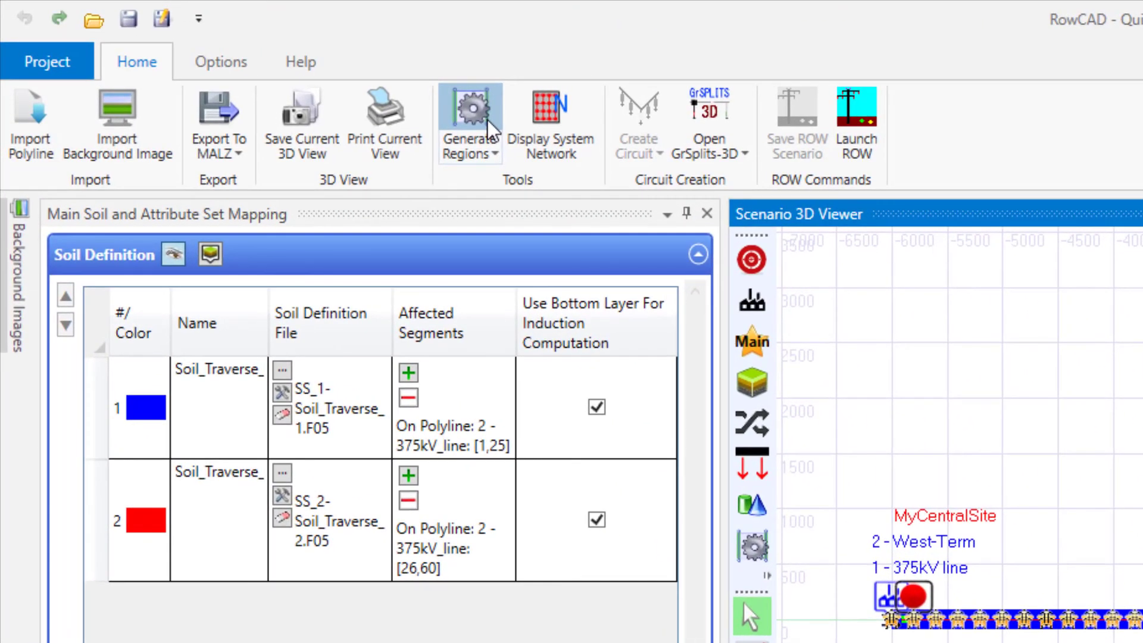
- Generate regions along the line from the Home ribbon
{"action": "left_click", "coordinate": [473, 110]}
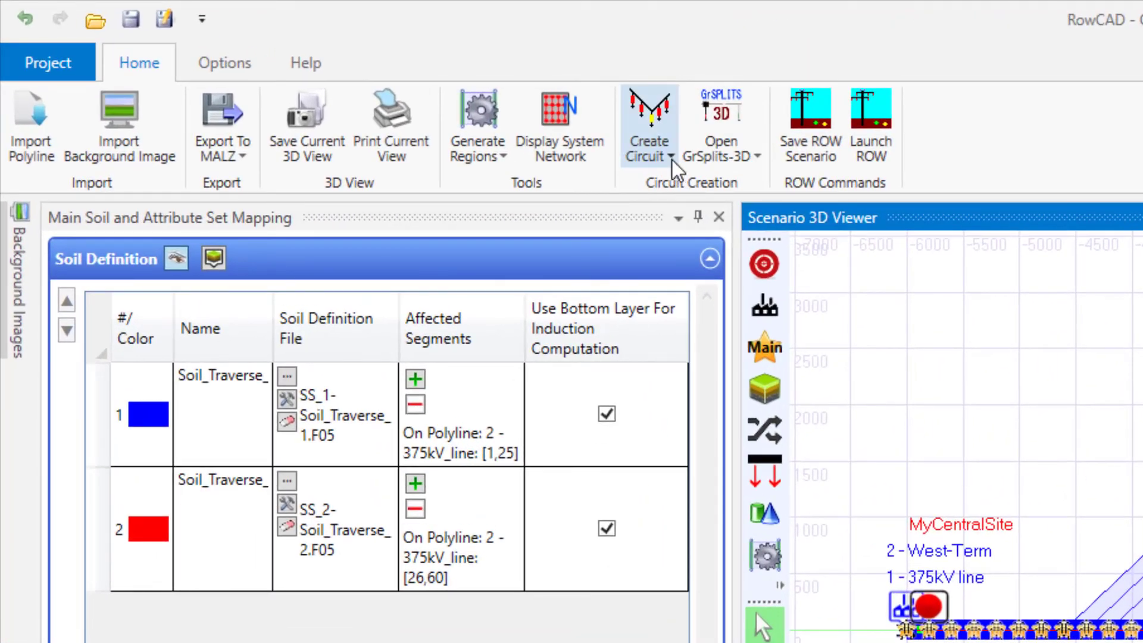
- Create the circuit using Rebuild the Whole Circuit Model
{"action": "left_click", "coordinate": [672, 160]}
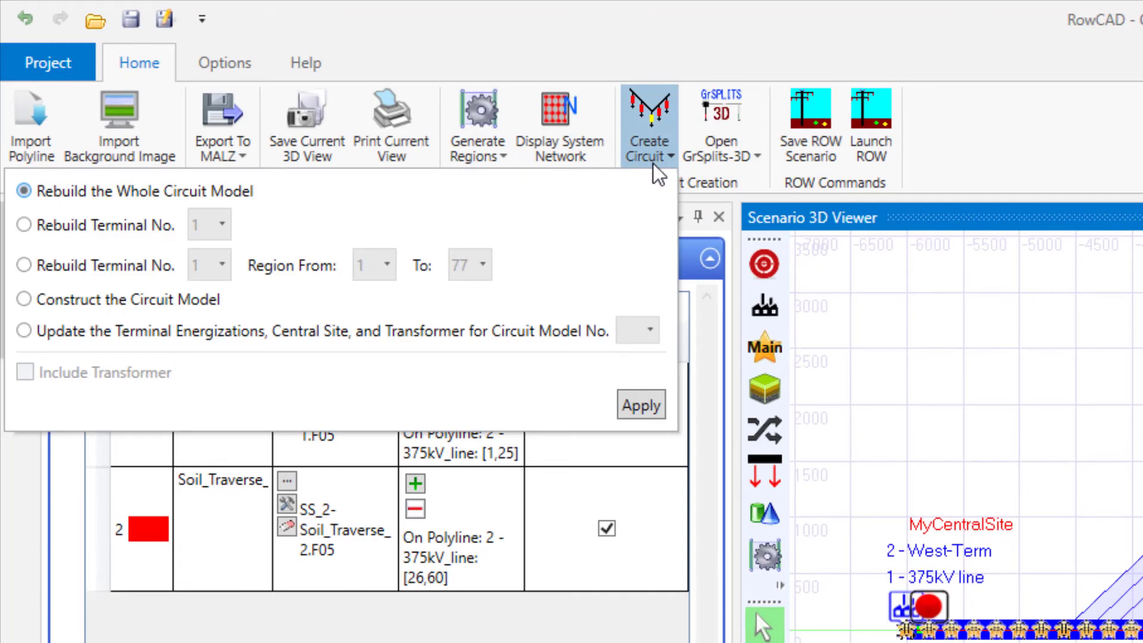
{"action": "left_click", "coordinate": [638, 409]}
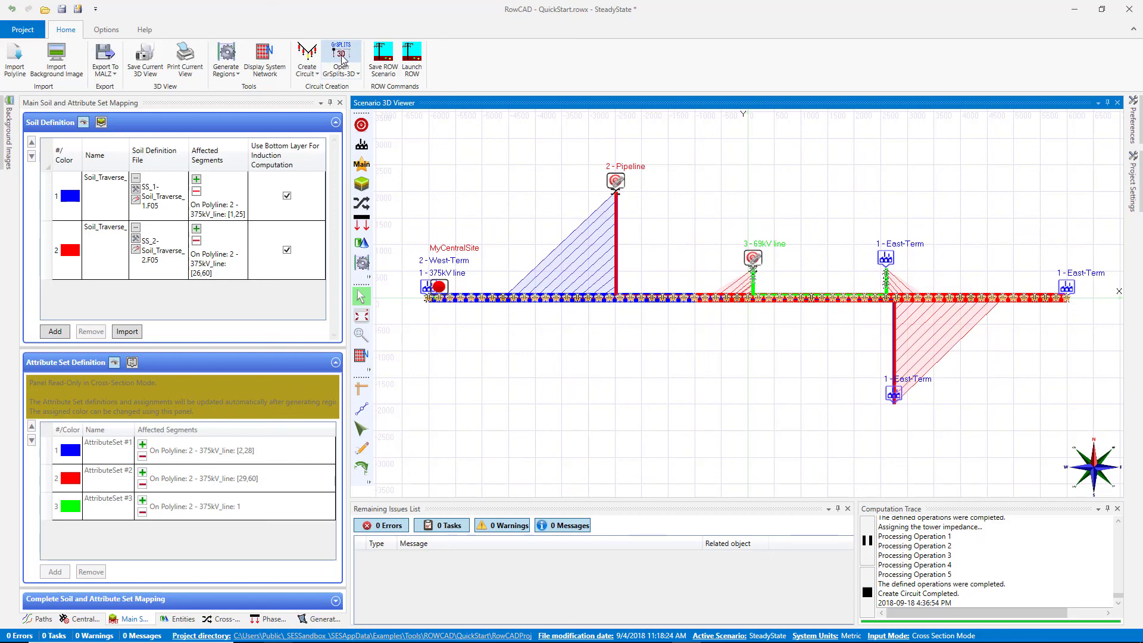
- Launch the ROW Right-of-Way program, leaving the GrSplits-3D circuit choice unchanged
{"action": "left_click", "coordinate": [358, 74]}
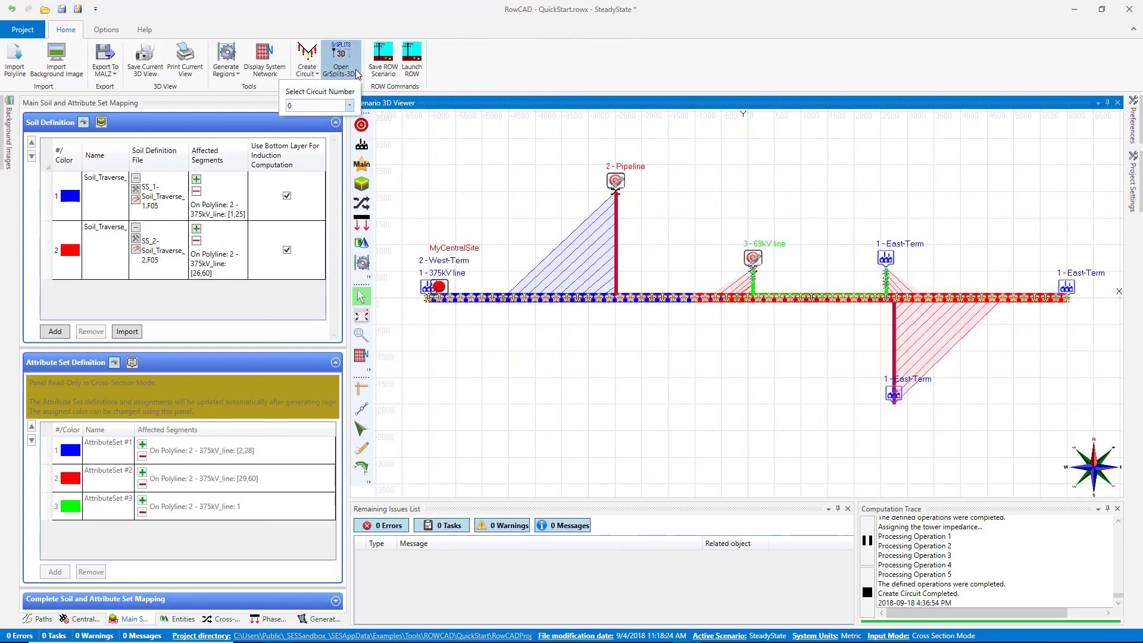
{"action": "left_click", "coordinate": [387, 70]}
{"action": "left_click", "coordinate": [419, 75]}
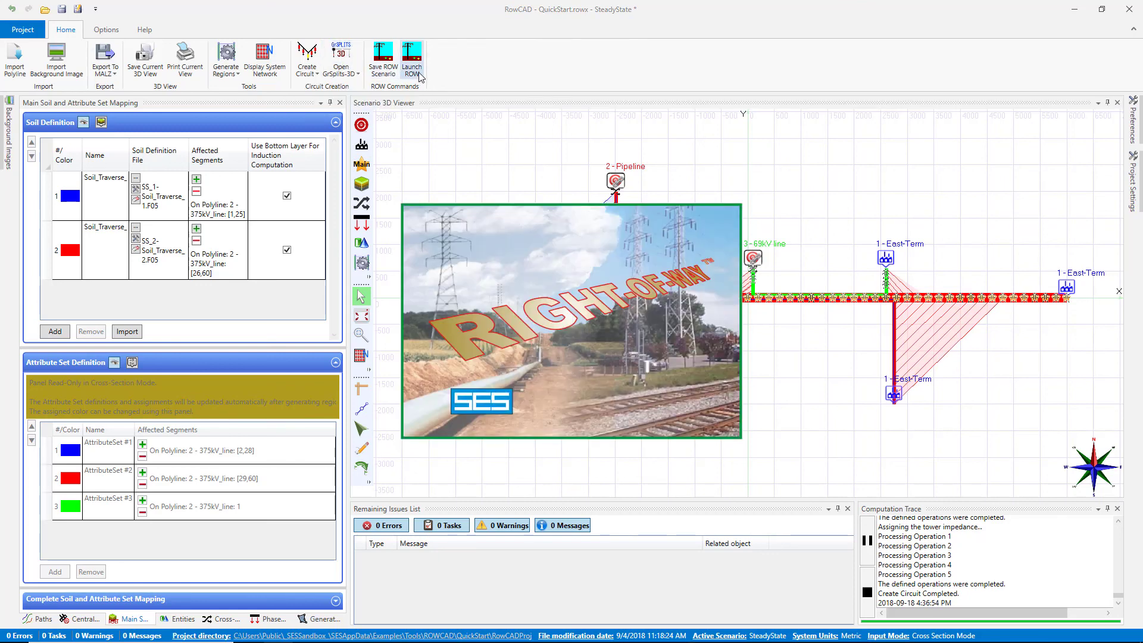